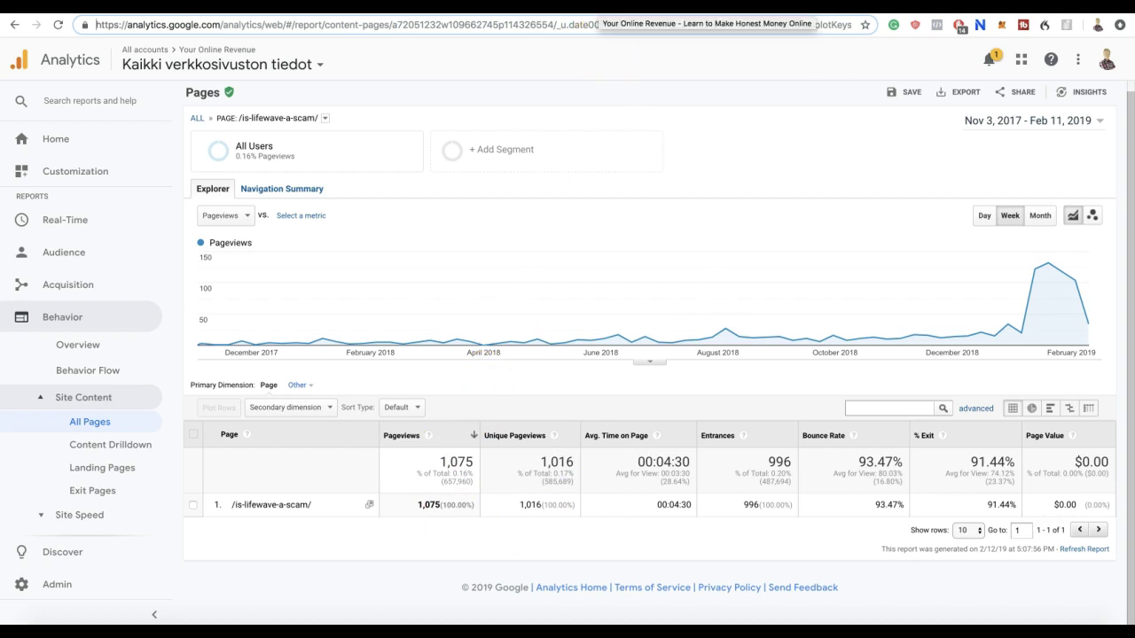
Switch from the Analytics pageviews report to the youronlinerevenue.com homepage tab.
{"action": "left_click", "coordinate": [621, 6]}
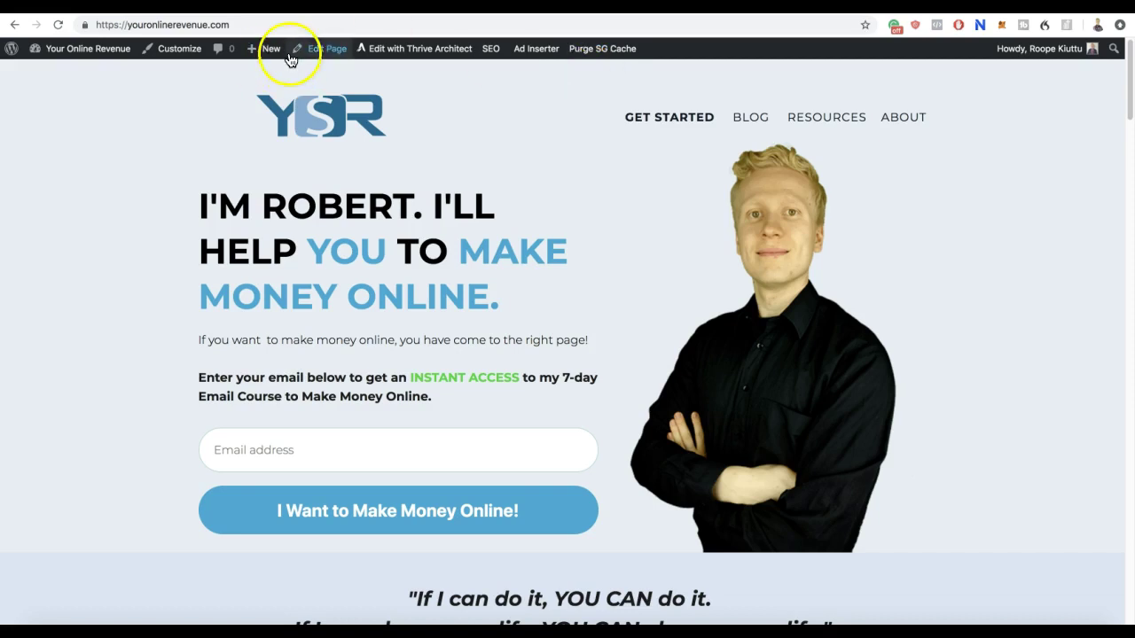
Open the Ultimate Make Money Online Guide page and highlight its headline, including the word GIFT.
{"action": "left_click", "coordinate": [314, 449]}
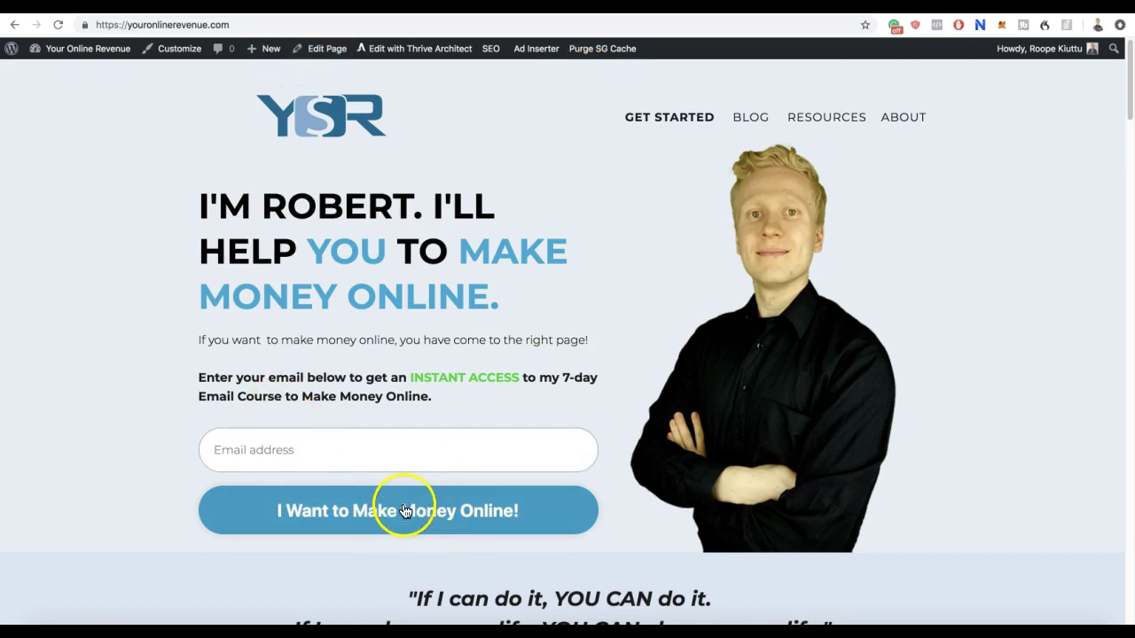
{"action": "left_click", "coordinate": [432, 239]}
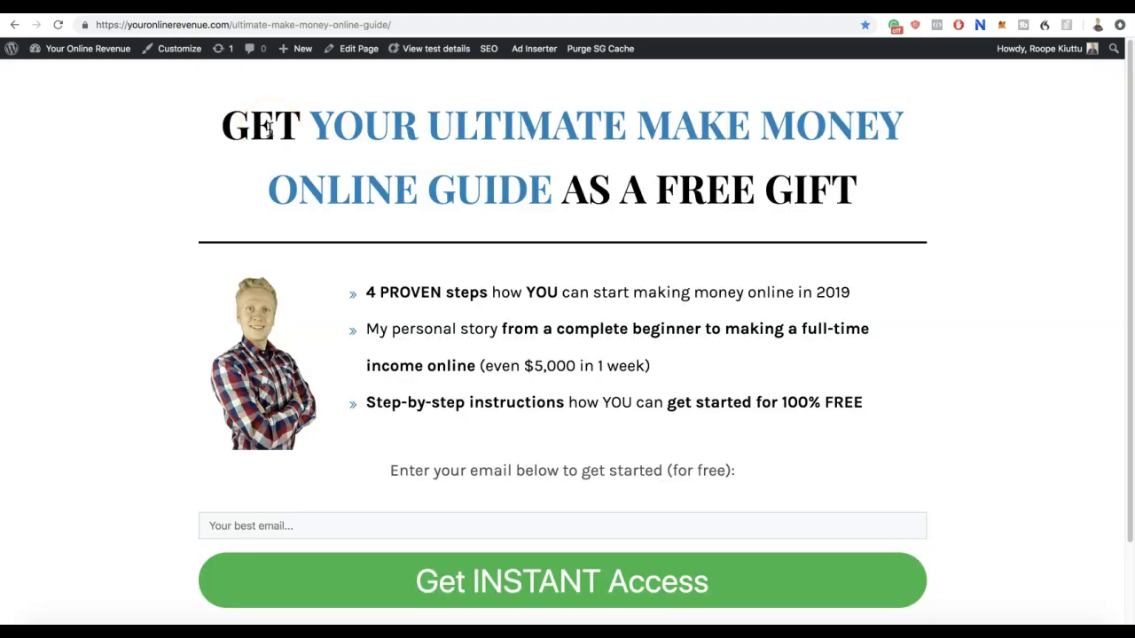
{"action": "left_click_drag", "start_coordinate": [268, 128], "coordinate": [800, 207]}
{"action": "double_click", "coordinate": [801, 207]}
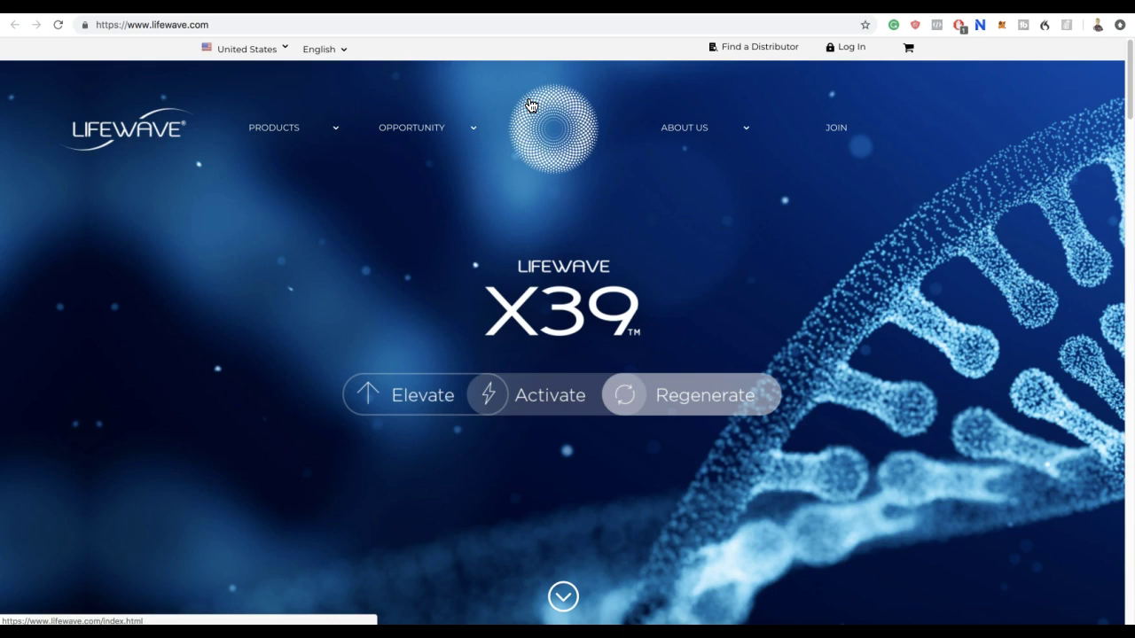
Scroll the LifeWave X39 homepage past Activate Your Stem Cells and Benefits, and back.
{"action": "scroll", "coordinate": [589, 293], "scroll_direction": "down", "scroll_amount": 5}
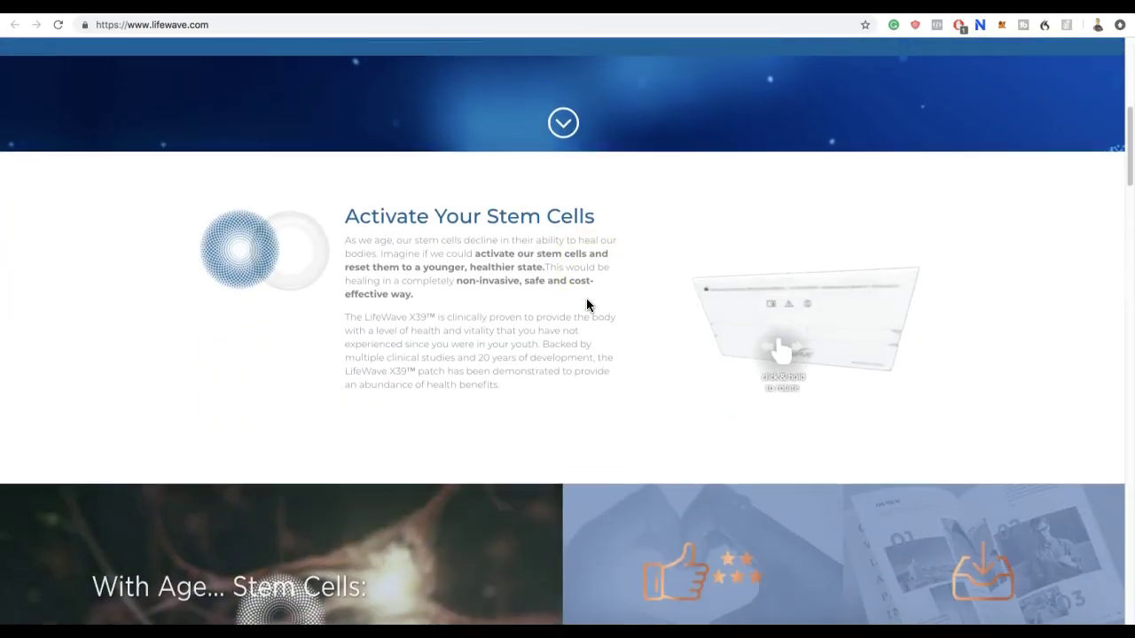
{"action": "scroll", "coordinate": [585, 335], "scroll_direction": "down", "scroll_amount": 3}
{"action": "scroll", "coordinate": [585, 336], "scroll_direction": "up", "scroll_amount": 4}
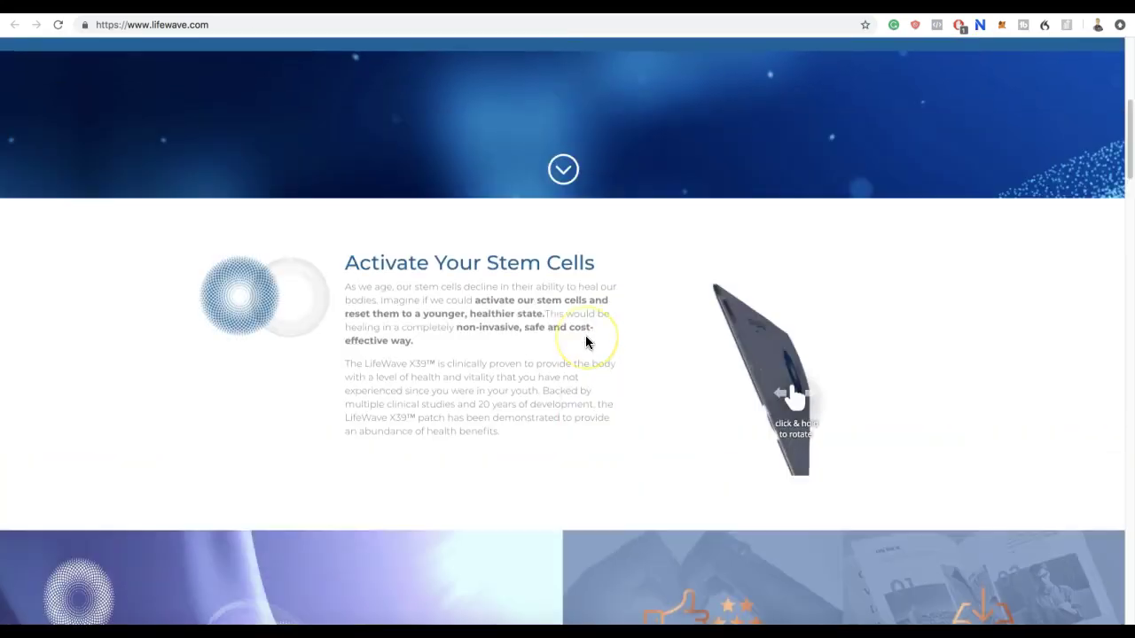
{"action": "scroll", "coordinate": [585, 342], "scroll_direction": "up", "scroll_amount": 5}
{"action": "scroll", "coordinate": [585, 341], "scroll_direction": "down", "scroll_amount": 10}
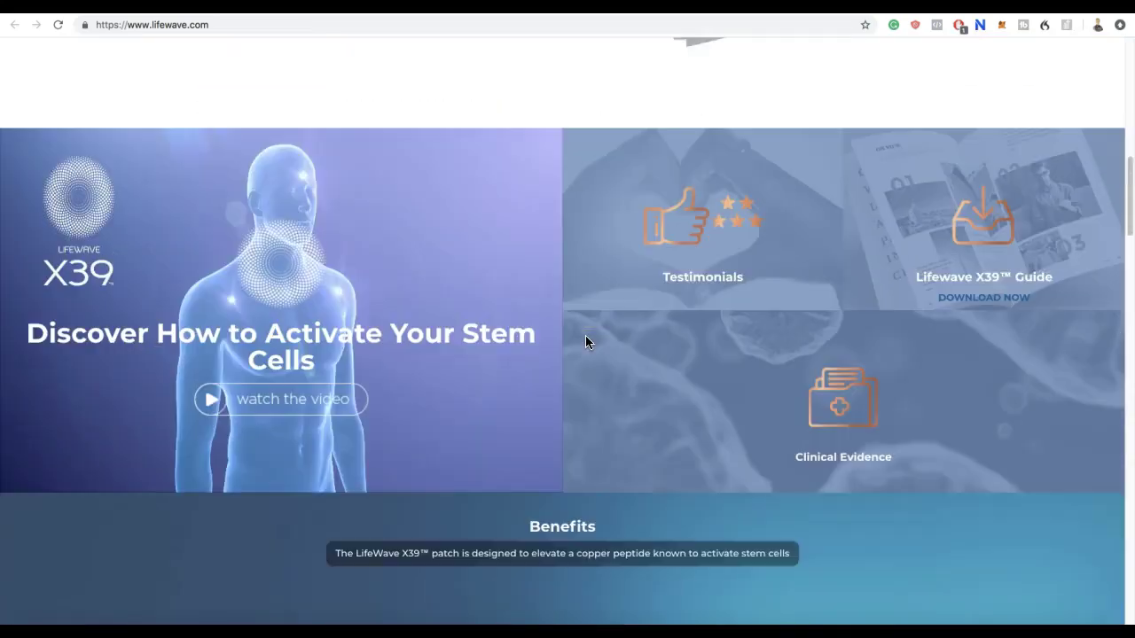
{"action": "scroll", "coordinate": [585, 342], "scroll_direction": "down", "scroll_amount": 10}
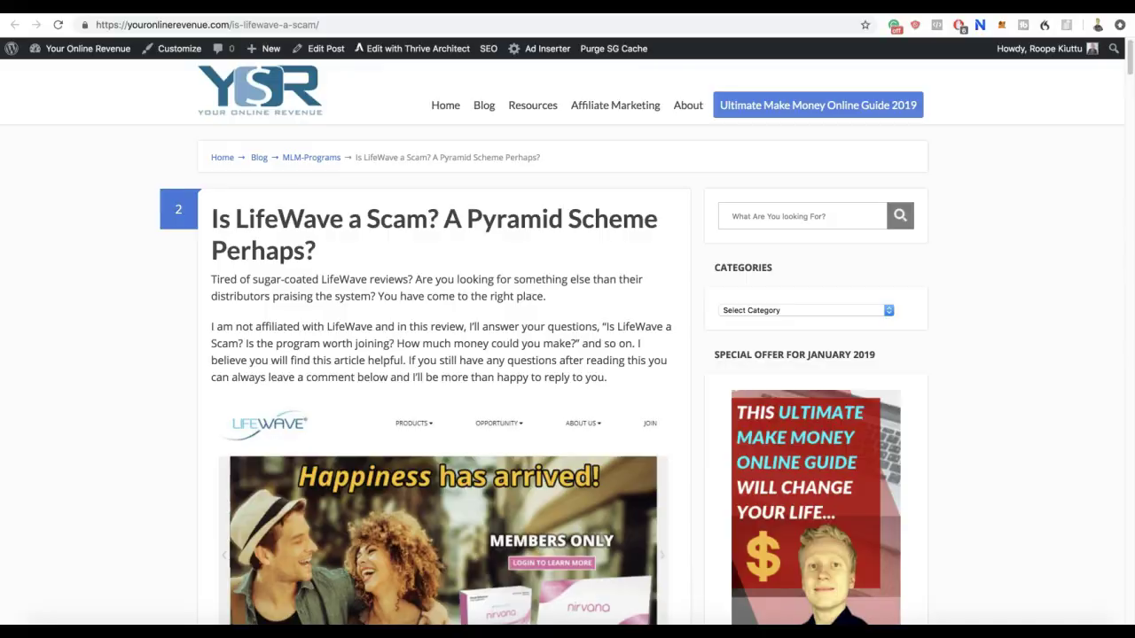
{"action": "mouse_move", "coordinate": [615, 104]}
In the LifeWave Review section, highlight the founding year 2004 and top cost $1599.95.
{"action": "mouse_move", "coordinate": [1129, 69]}
{"action": "left_mouse_down"}
{"action": "mouse_move", "coordinate": [1132, 228]}
{"action": "mouse_move", "coordinate": [1130, 64]}
{"action": "left_mouse_up"}
{"action": "scroll", "coordinate": [933, 243], "scroll_direction": "down", "scroll_amount": 2}
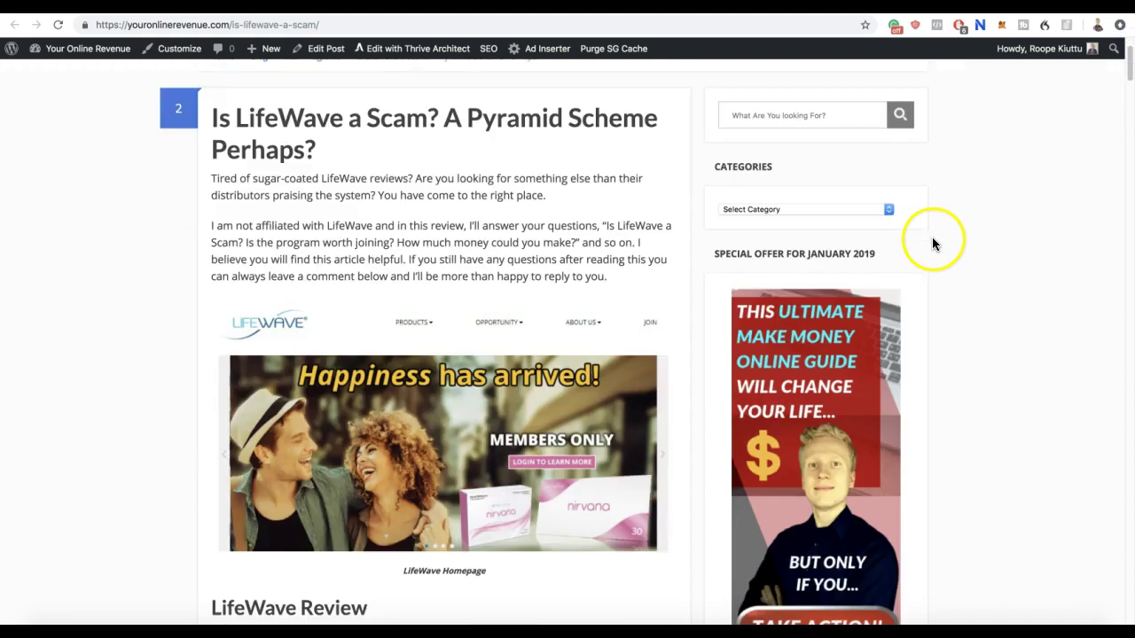
{"action": "scroll", "coordinate": [933, 243], "scroll_direction": "down", "scroll_amount": 5}
{"action": "scroll", "coordinate": [441, 407], "scroll_direction": "up", "scroll_amount": 2}
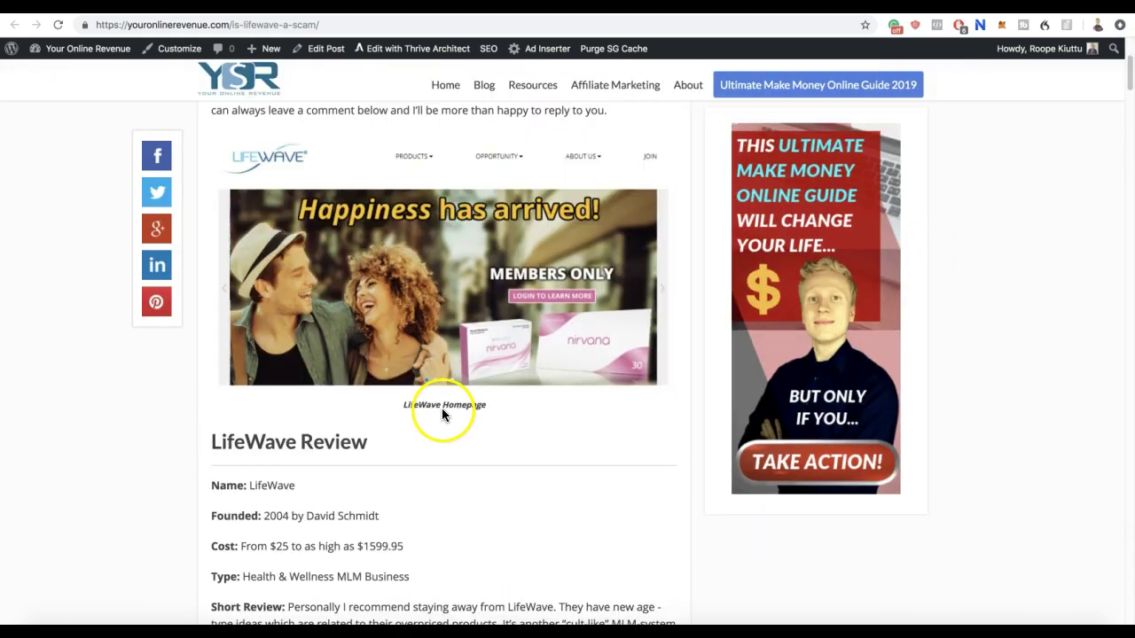
{"action": "double_click", "coordinate": [279, 512]}
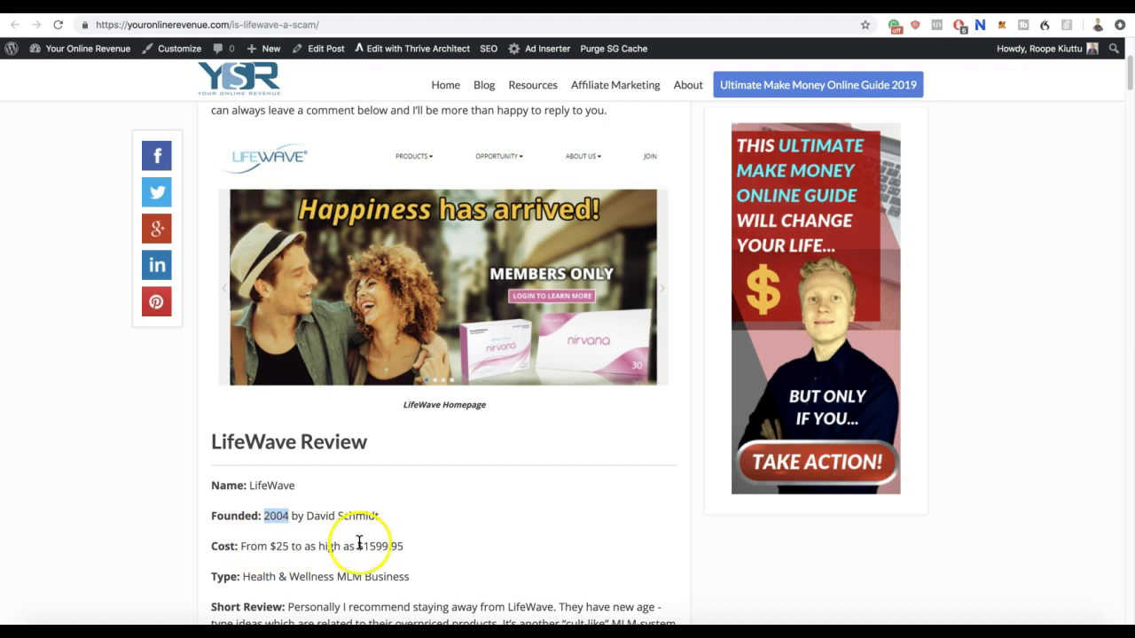
{"action": "left_click_drag", "start_coordinate": [357, 545], "coordinate": [449, 562]}
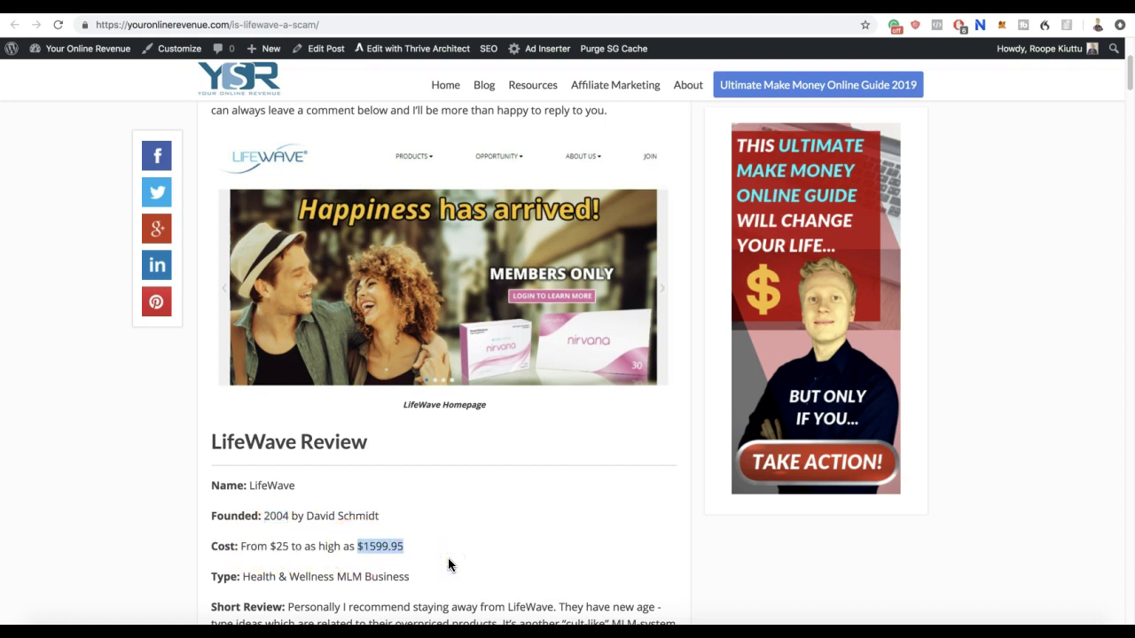
{"action": "left_click", "coordinate": [448, 563]}
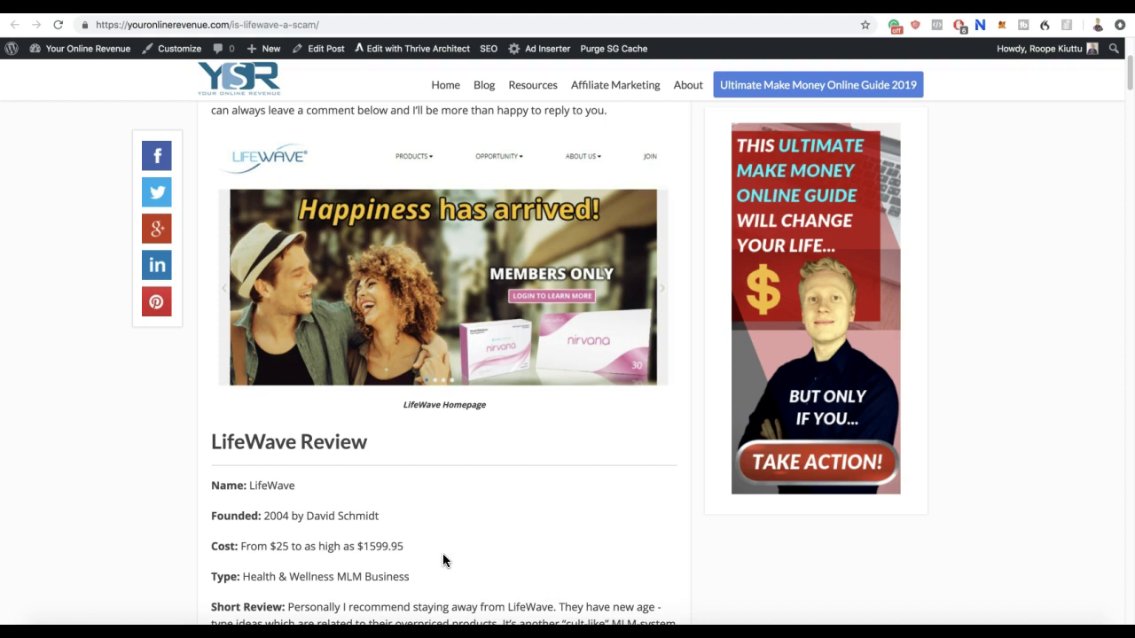
Open the Ad Inserter options, then load the lifewave.com homepage.
{"action": "left_click", "coordinate": [540, 48]}
{"action": "left_click", "coordinate": [266, 25]}
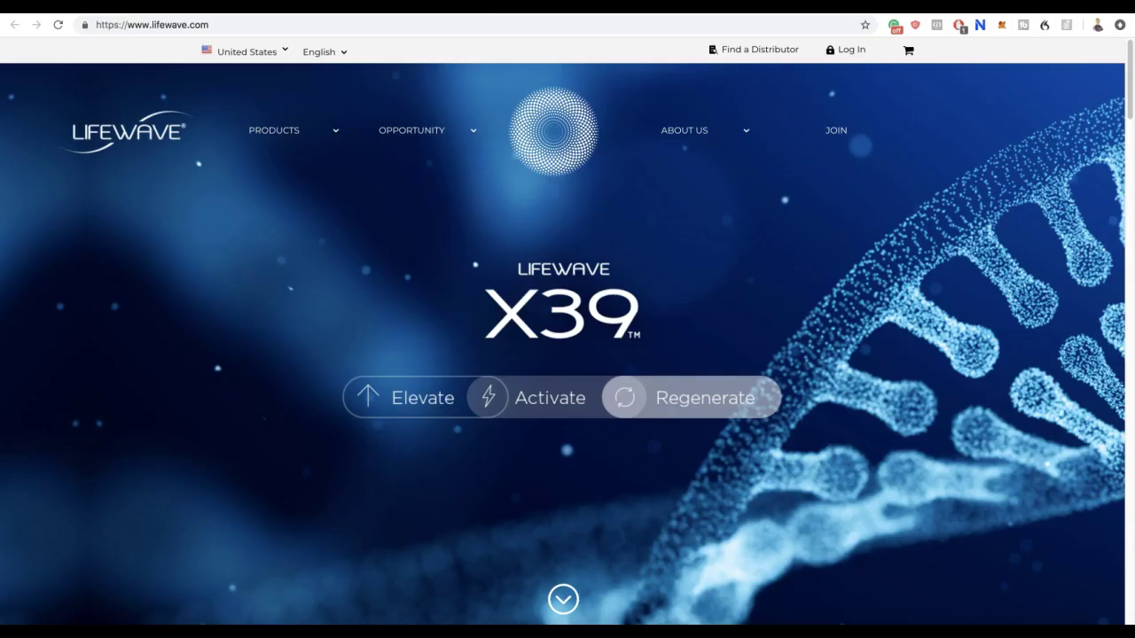
{"action": "left_click", "coordinate": [421, 217]}
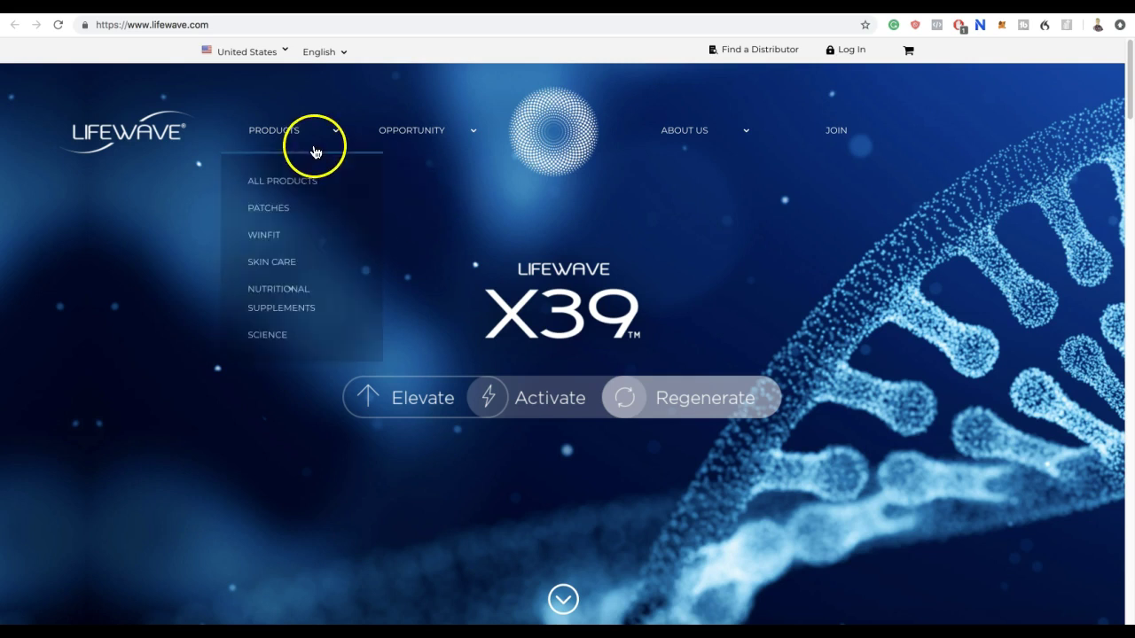
Browse LifeWave's All Products list, then the Opportunity overview page.
{"action": "mouse_move", "coordinate": [463, 135]}
{"action": "left_click", "coordinate": [448, 184]}
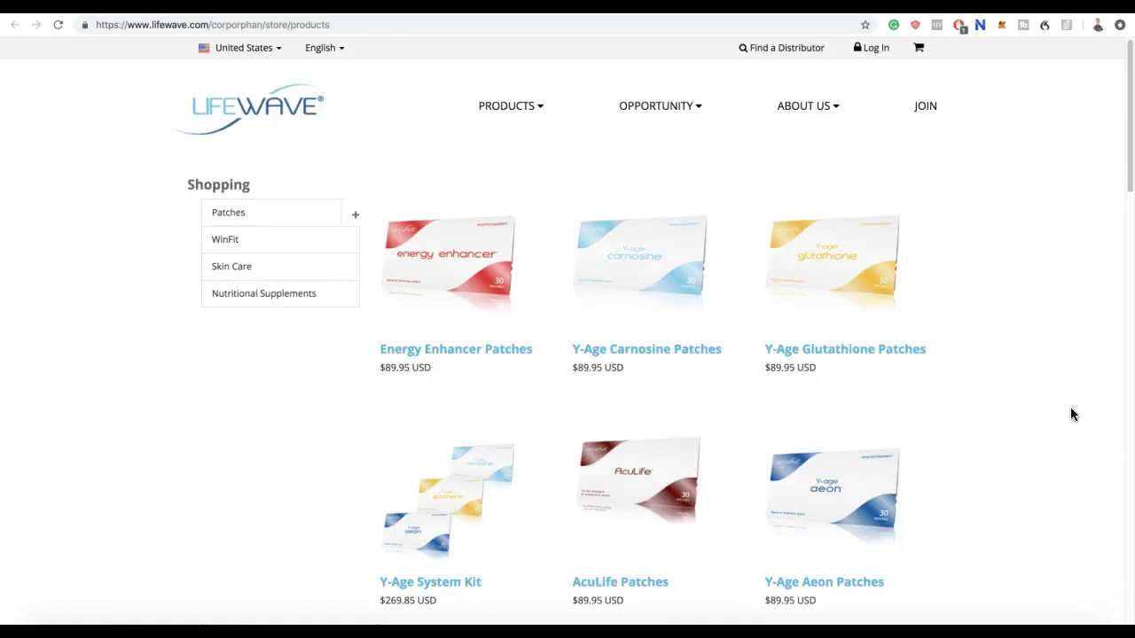
{"action": "left_click", "coordinate": [1052, 359]}
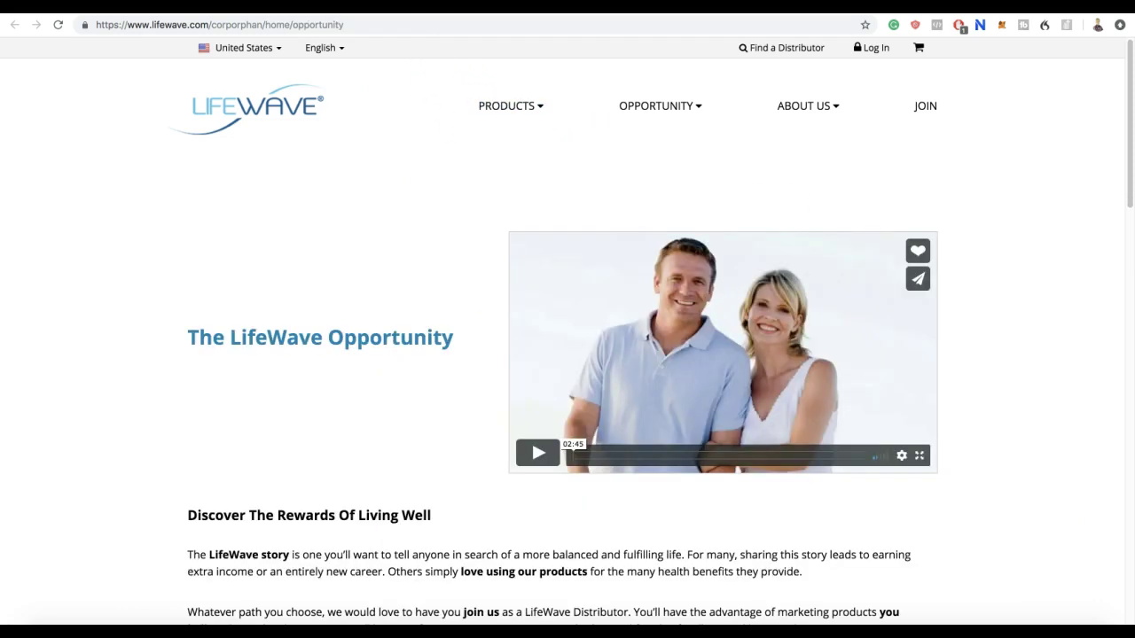
{"action": "mouse_move", "coordinate": [648, 112]}
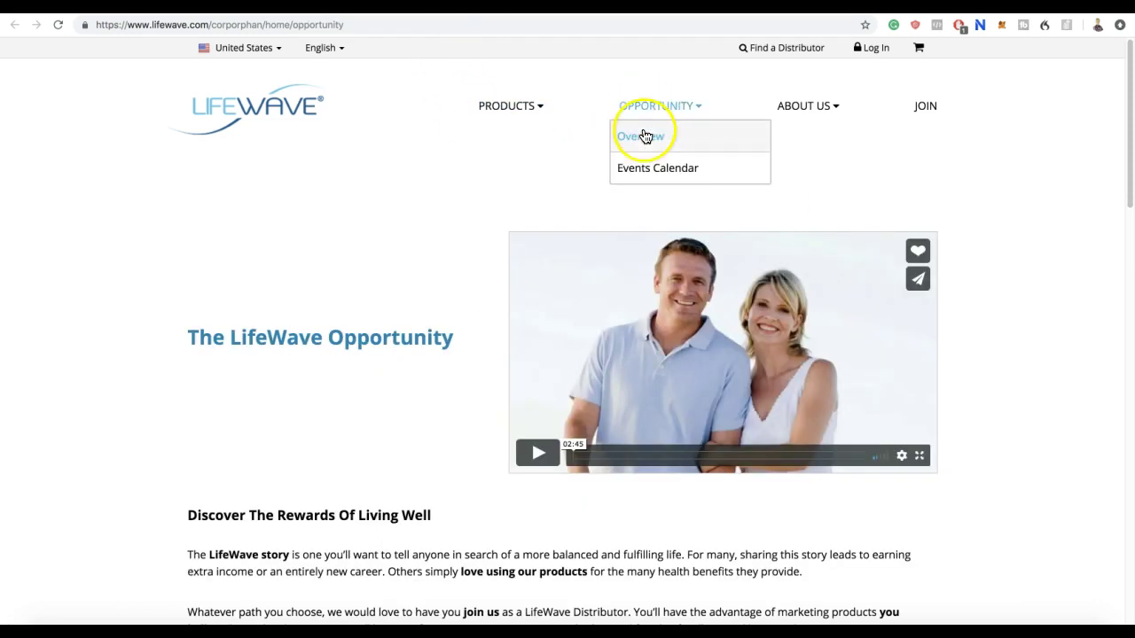
{"action": "scroll", "coordinate": [418, 329], "scroll_direction": "down", "scroll_amount": 15}
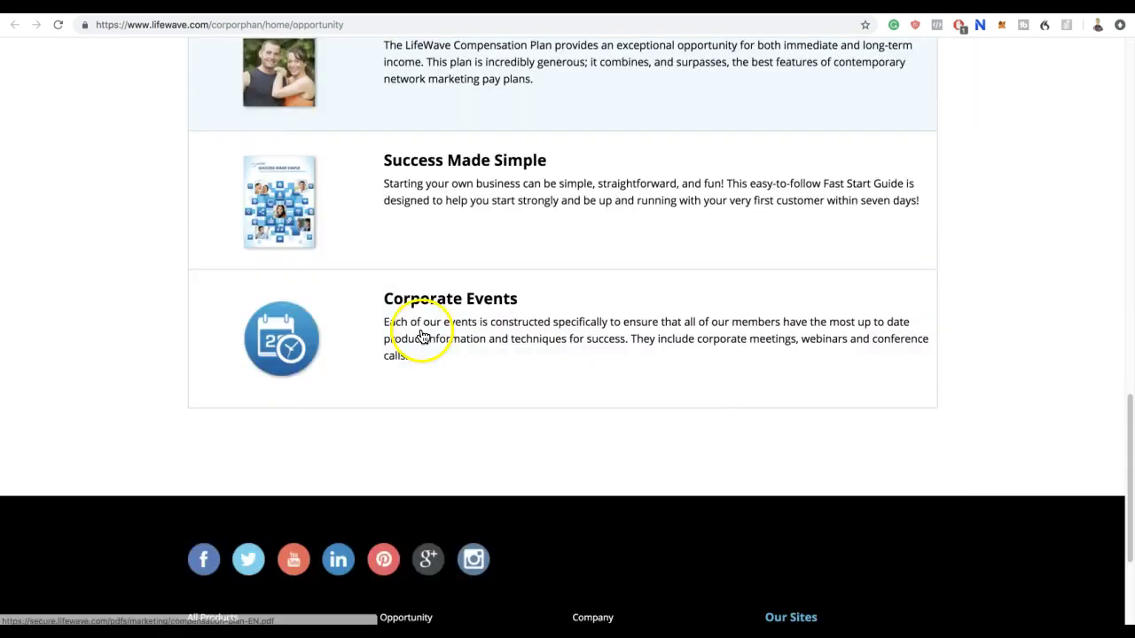
{"action": "scroll", "coordinate": [422, 333], "scroll_direction": "up", "scroll_amount": 5}
{"action": "scroll", "coordinate": [639, 331], "scroll_direction": "up", "scroll_amount": 3}
Check the GET STARTED enrollment login, go back, and open the store products listing.
{"action": "left_click", "coordinate": [685, 455]}
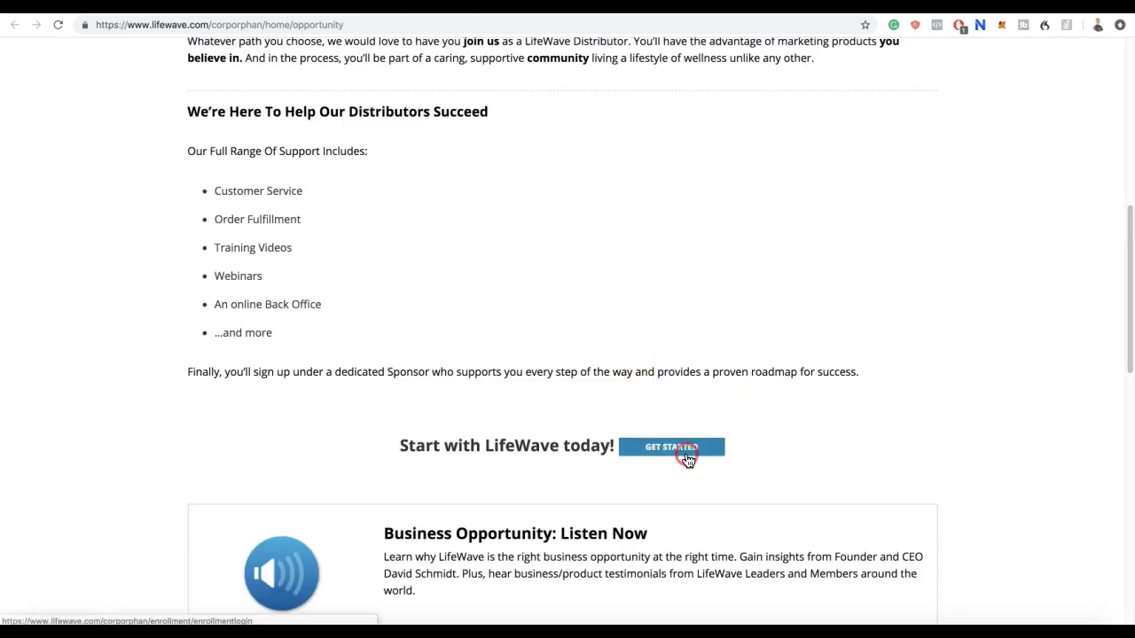
{"action": "scroll", "coordinate": [562, 328], "scroll_direction": "up", "scroll_amount": 3}
{"action": "scroll", "coordinate": [562, 328], "scroll_direction": "up", "scroll_amount": 5}
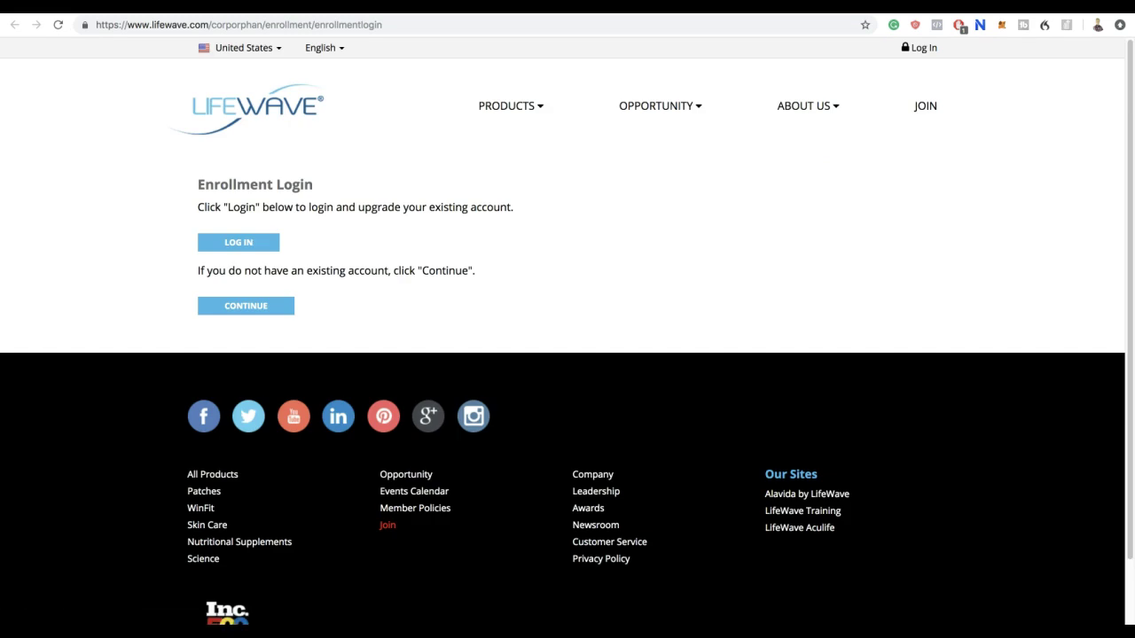
{"action": "key", "text": "alt+Left"}
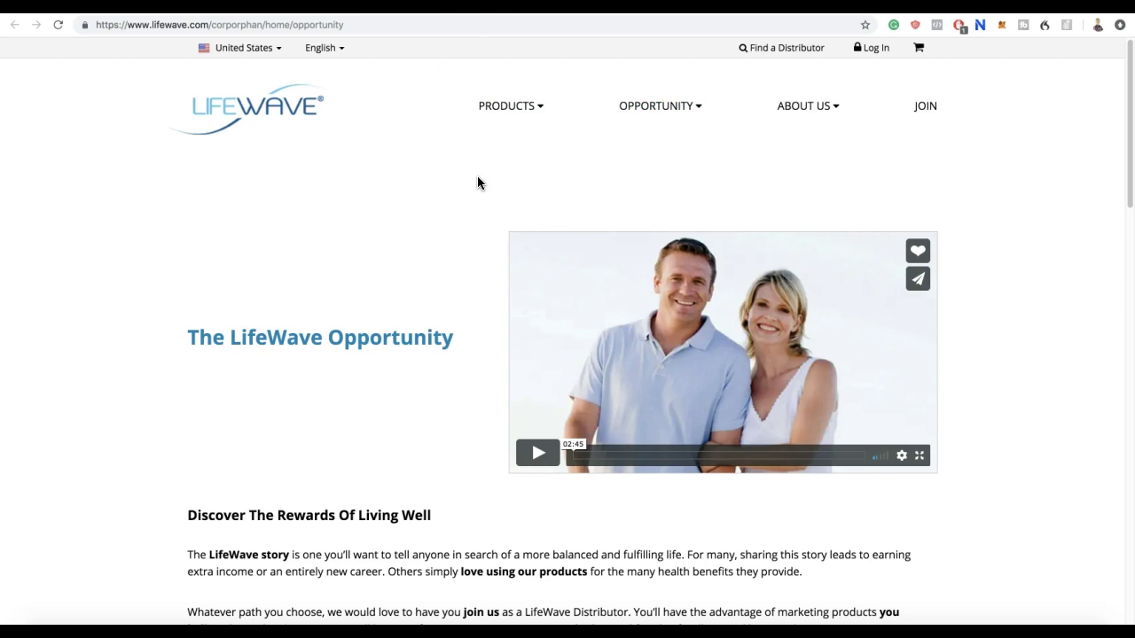
{"action": "left_click", "coordinate": [419, 93]}
{"action": "left_click", "coordinate": [419, 268]}
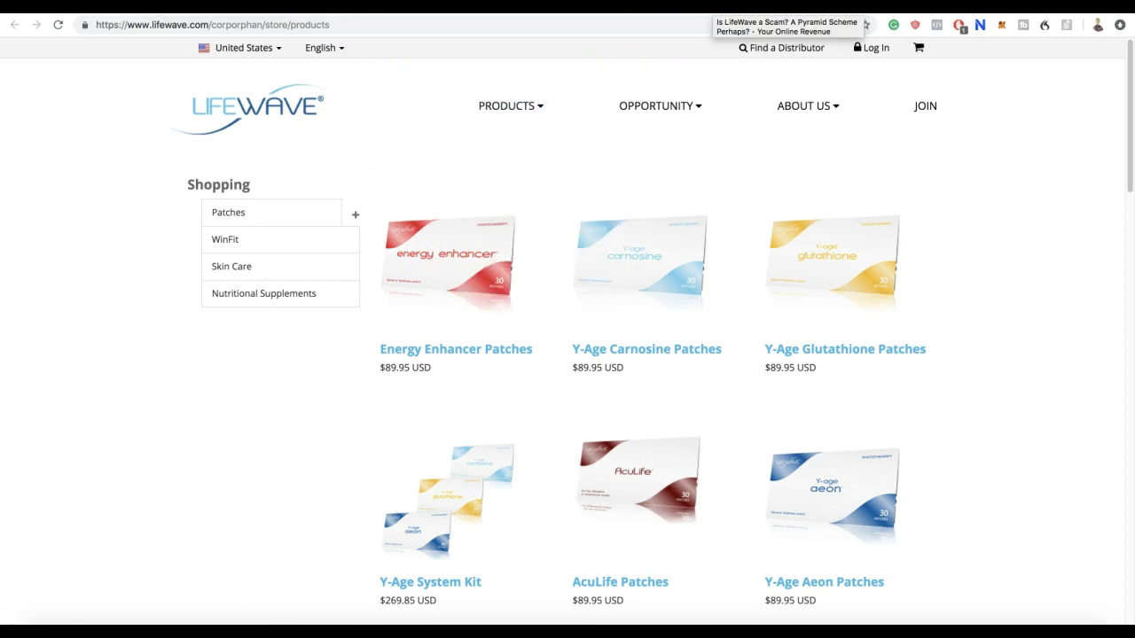
Back on the review article, scroll down to the LifeWave Compensation Plan section and video.
{"action": "left_click", "coordinate": [735, 7]}
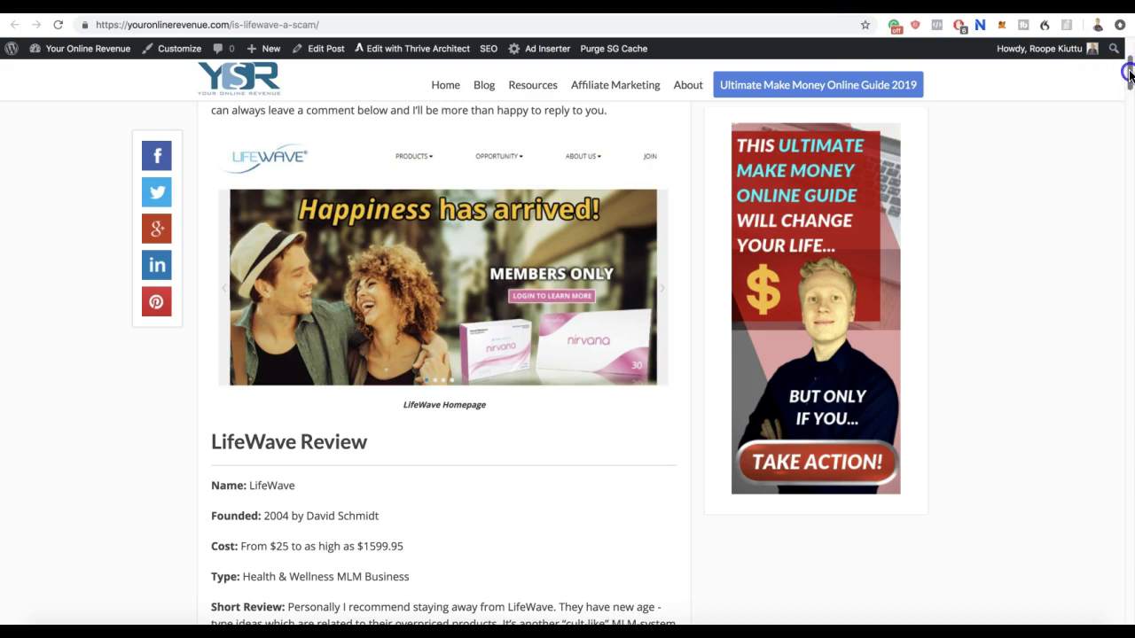
{"action": "left_click", "coordinate": [1119, 135]}
{"action": "left_click_drag", "start_coordinate": [1119, 135], "coordinate": [1127, 282]}
{"action": "scroll", "coordinate": [362, 236], "scroll_direction": "down", "scroll_amount": 3}
{"action": "scroll", "coordinate": [393, 247], "scroll_direction": "up", "scroll_amount": 6}
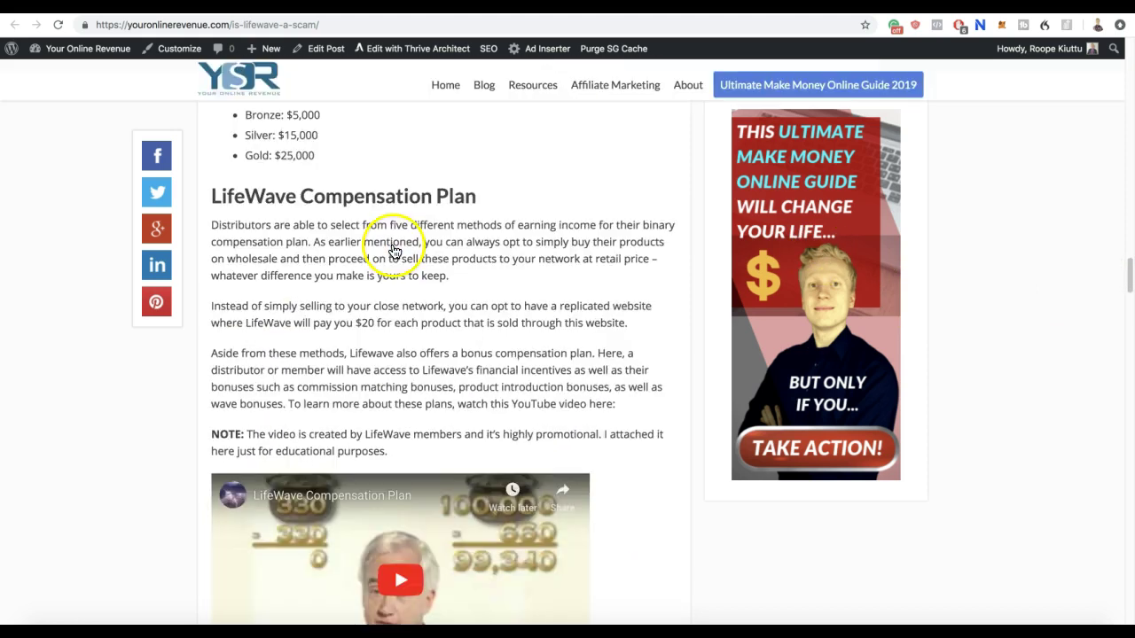
{"action": "scroll", "coordinate": [393, 243], "scroll_direction": "down", "scroll_amount": 5}
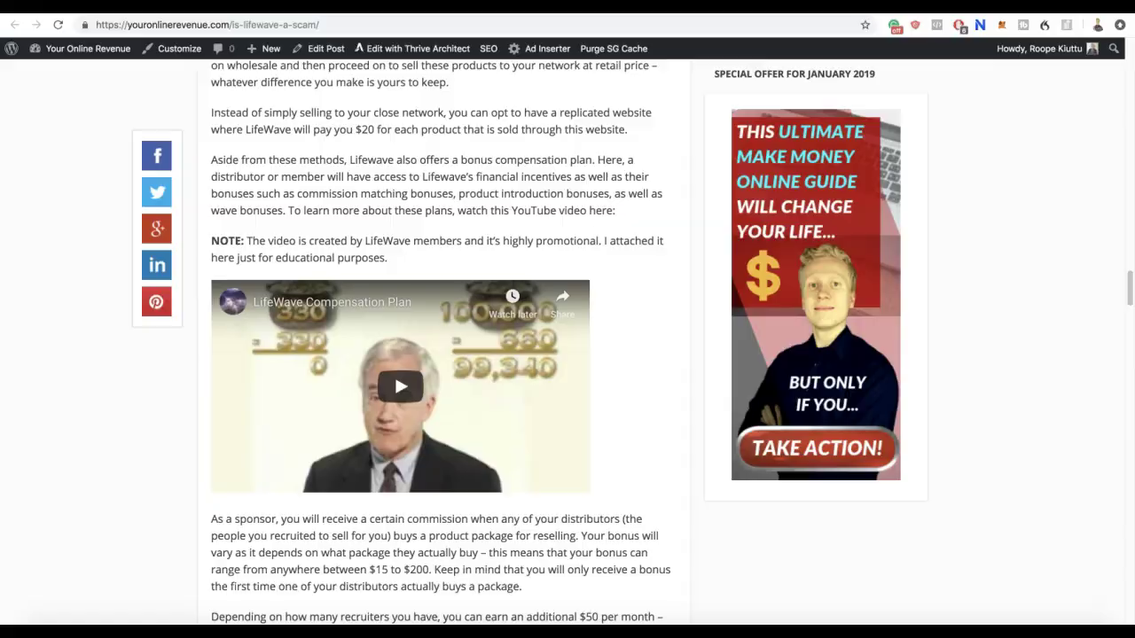
Google 'prospect in malls' in a new tab and view the image results.
{"action": "key", "text": "super+t"}
{"action": "type", "text": "prosp"}
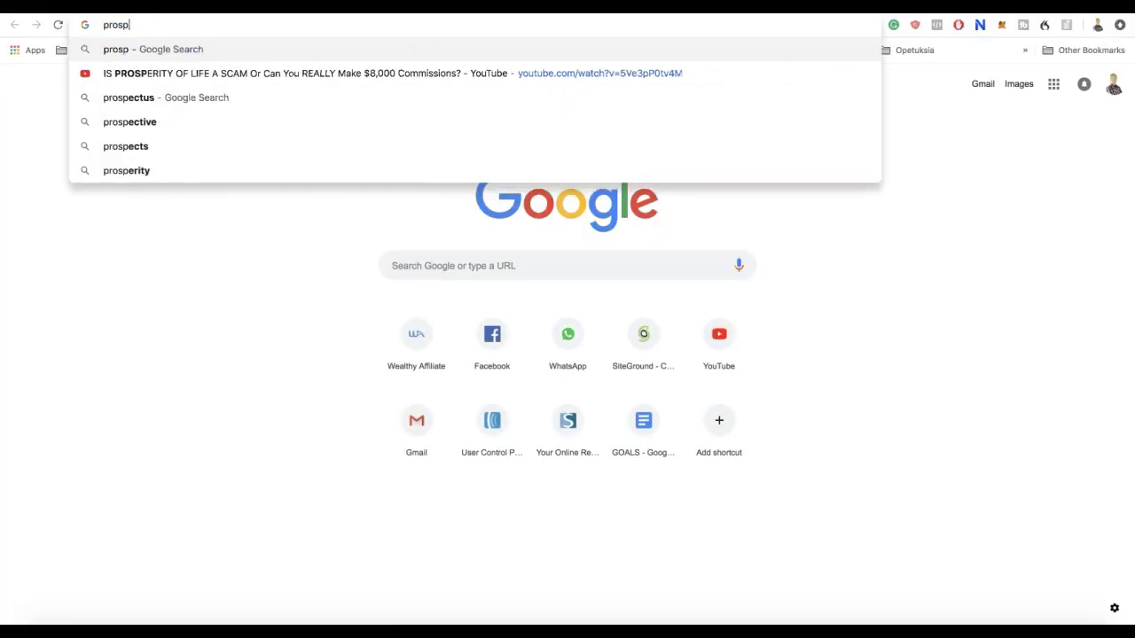
{"action": "type", "text": "ect in malls"}
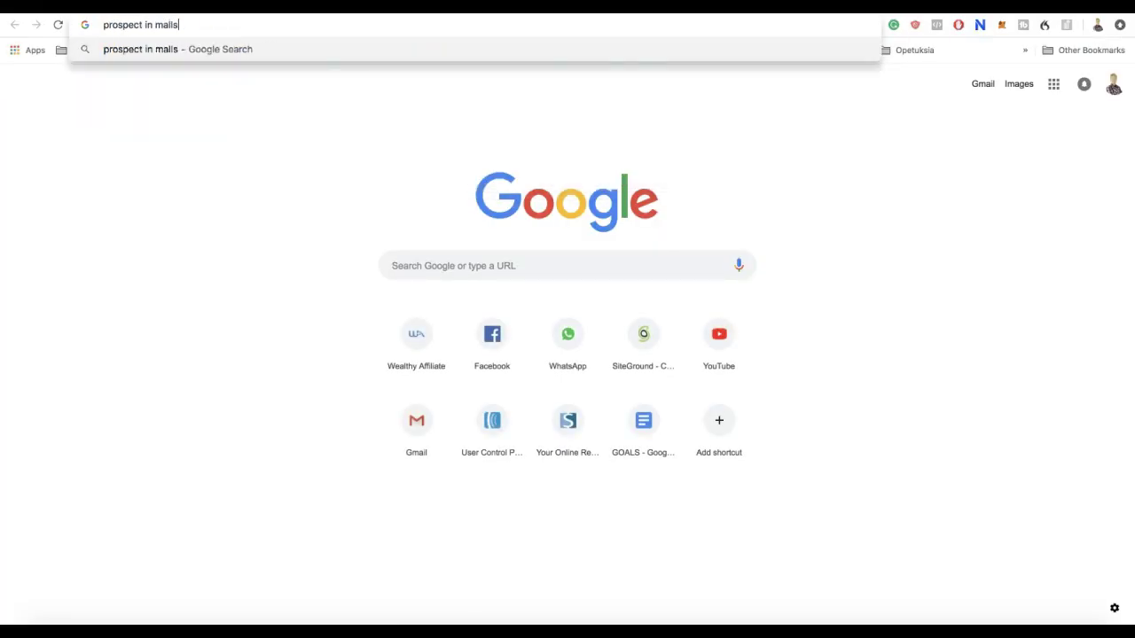
{"action": "key", "text": "Return"}
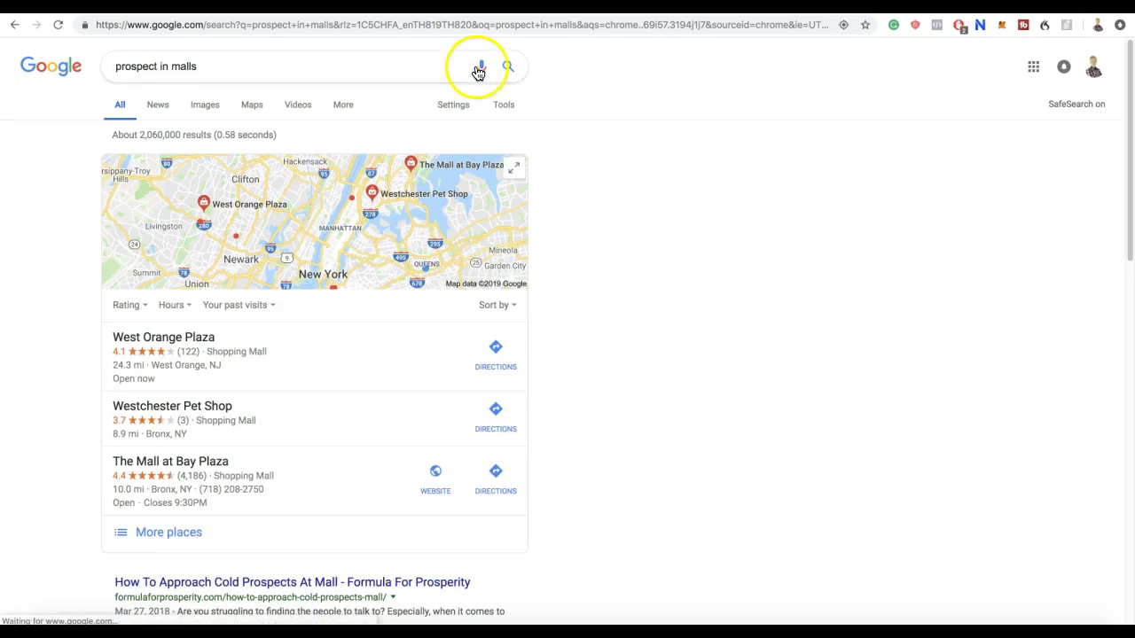
{"action": "left_click", "coordinate": [211, 110]}
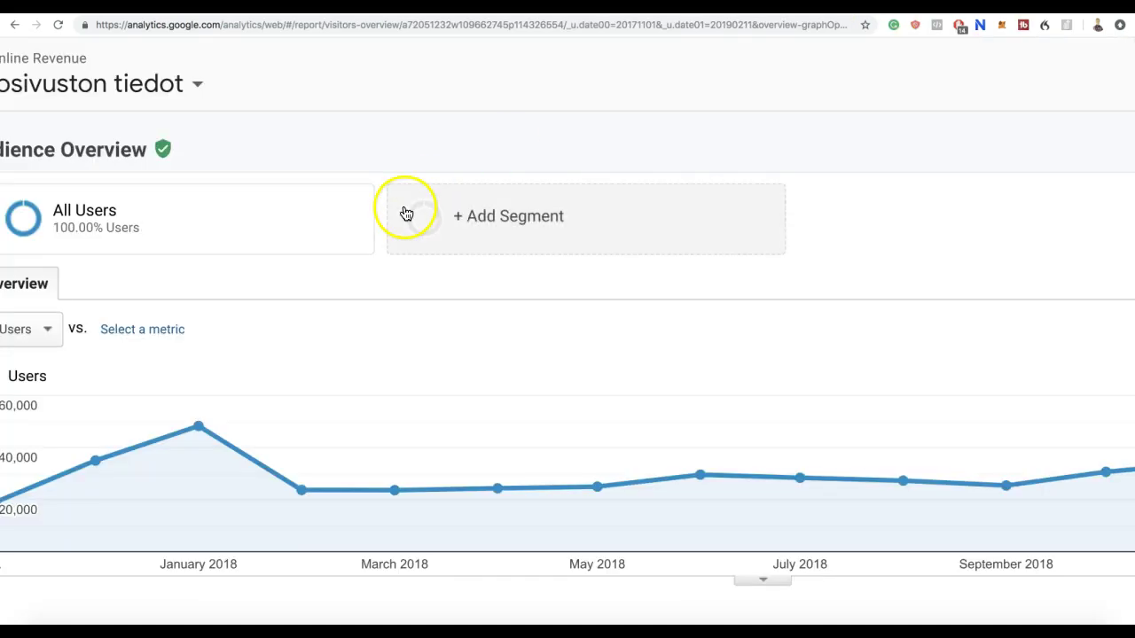
Scroll across the Audience Overview Users chart to compare monthly users, Nov 2017 to Feb 2019.
{"action": "scroll", "coordinate": [398, 326], "scroll_direction": "left", "scroll_amount": 2}
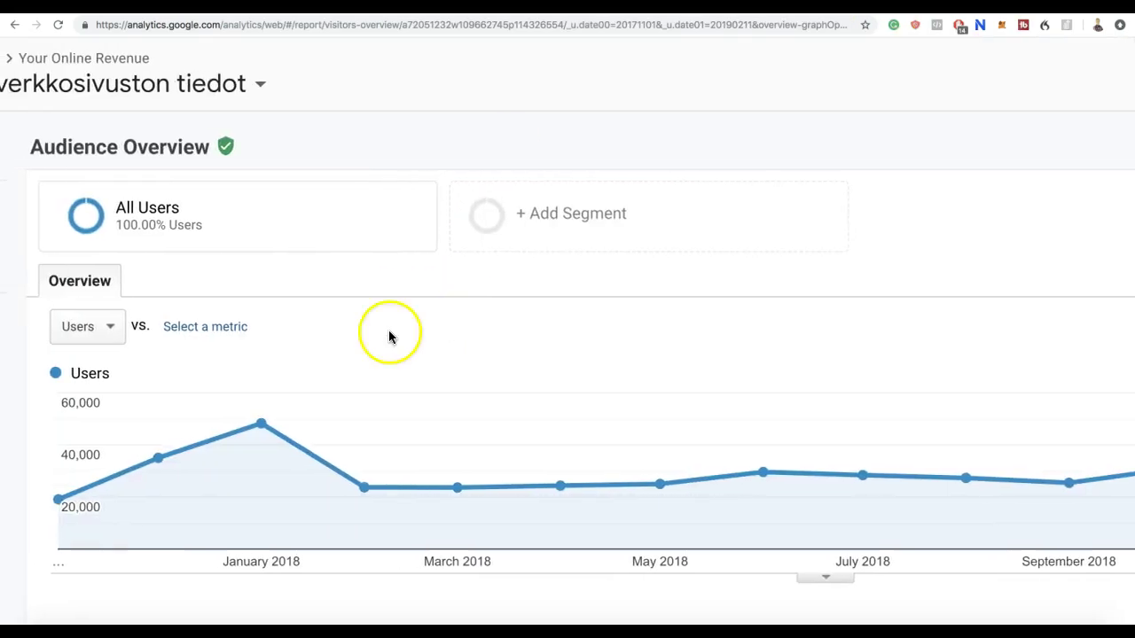
{"action": "scroll", "coordinate": [36, 461], "scroll_direction": "right", "scroll_amount": 1}
{"action": "scroll", "coordinate": [71, 456], "scroll_direction": "left", "scroll_amount": 2}
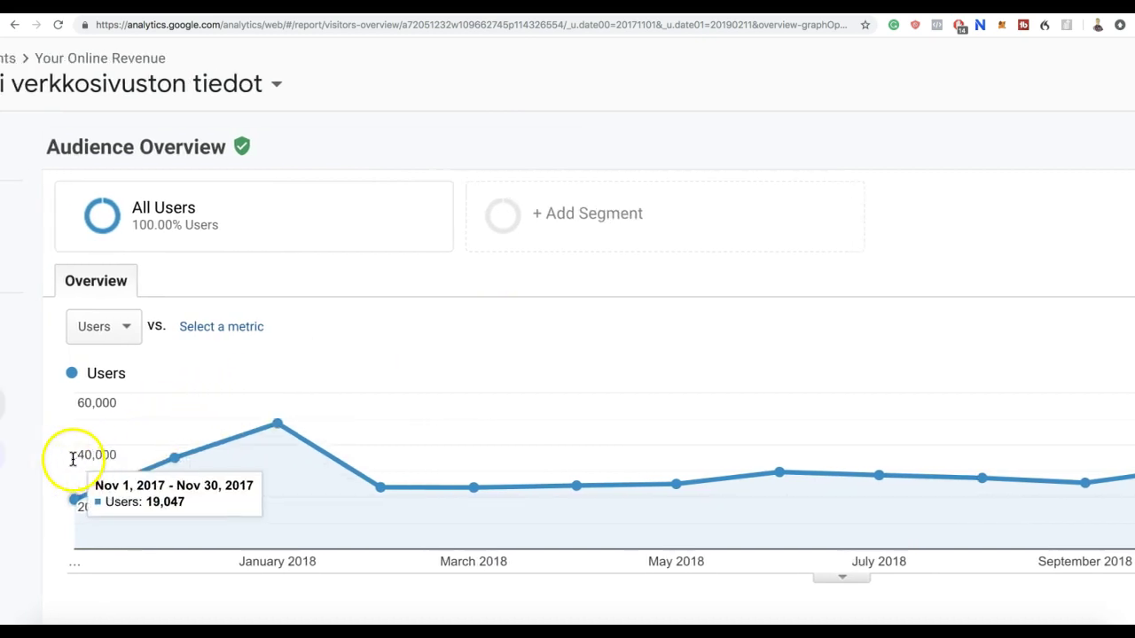
{"action": "scroll", "coordinate": [93, 454], "scroll_direction": "right", "scroll_amount": 2}
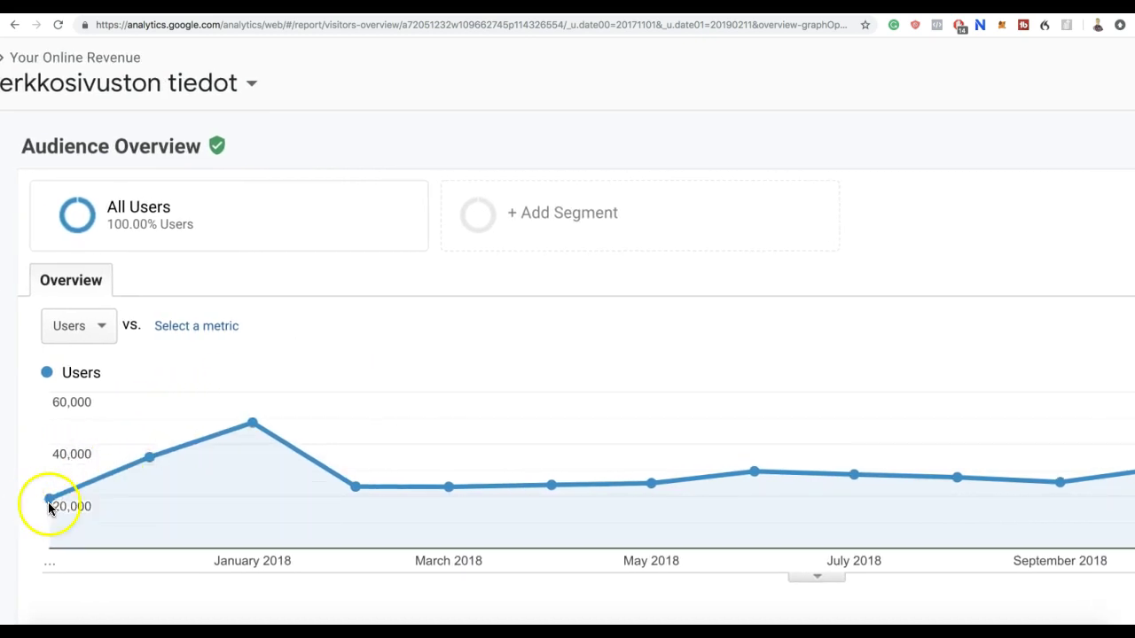
{"action": "scroll", "coordinate": [53, 506], "scroll_direction": "right", "scroll_amount": 1}
{"action": "scroll", "coordinate": [121, 487], "scroll_direction": "left", "scroll_amount": 2}
{"action": "scroll", "coordinate": [139, 473], "scroll_direction": "right", "scroll_amount": 2}
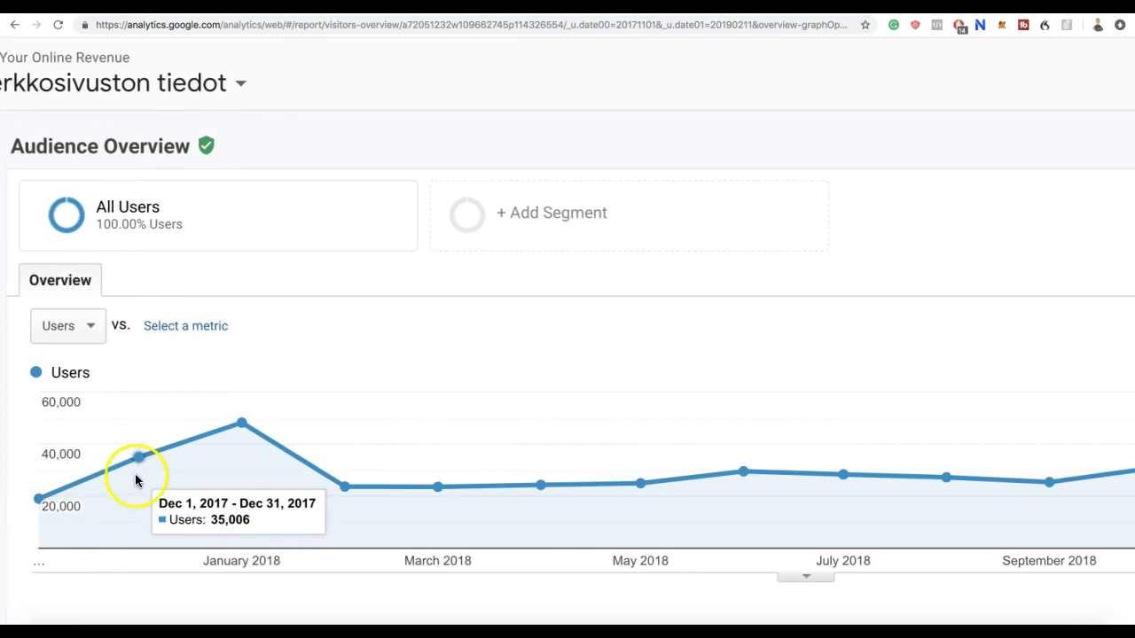
{"action": "scroll", "coordinate": [221, 451], "scroll_direction": "left", "scroll_amount": 2}
{"action": "scroll", "coordinate": [218, 452], "scroll_direction": "left", "scroll_amount": 1}
{"action": "scroll", "coordinate": [222, 451], "scroll_direction": "right", "scroll_amount": 5}
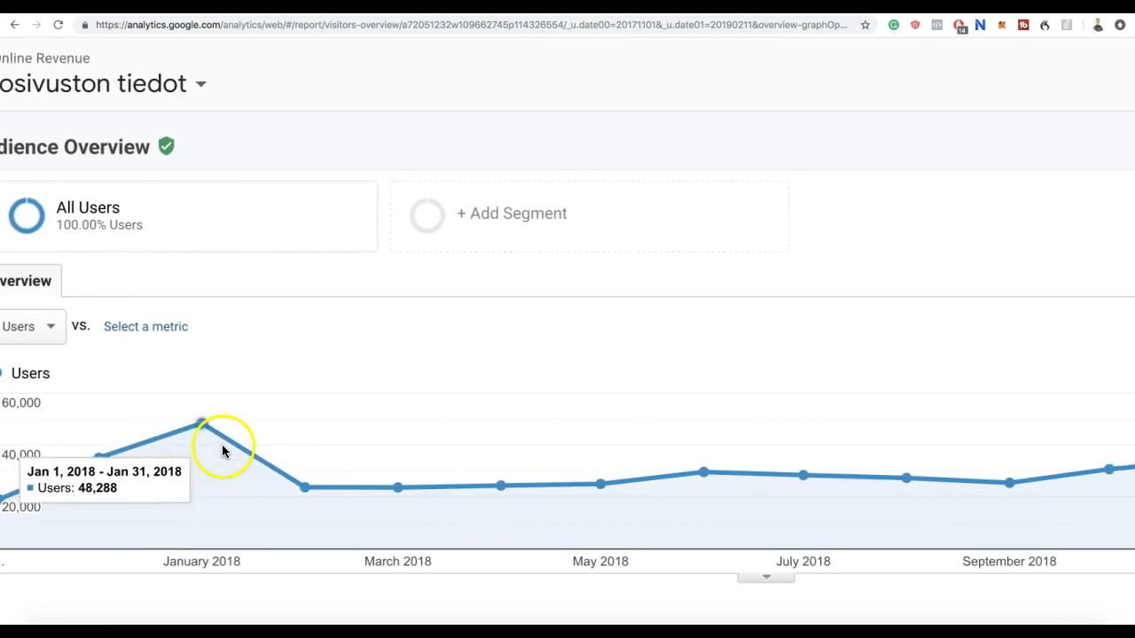
{"action": "scroll", "coordinate": [344, 462], "scroll_direction": "right", "scroll_amount": 5}
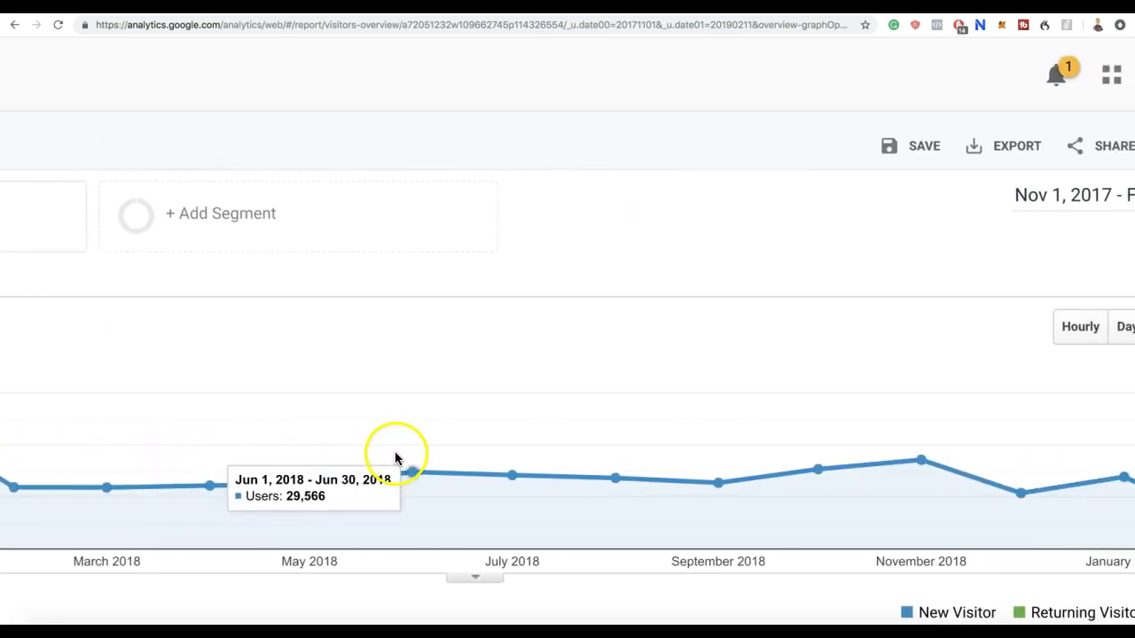
{"action": "scroll", "coordinate": [487, 448], "scroll_direction": "right", "scroll_amount": 2}
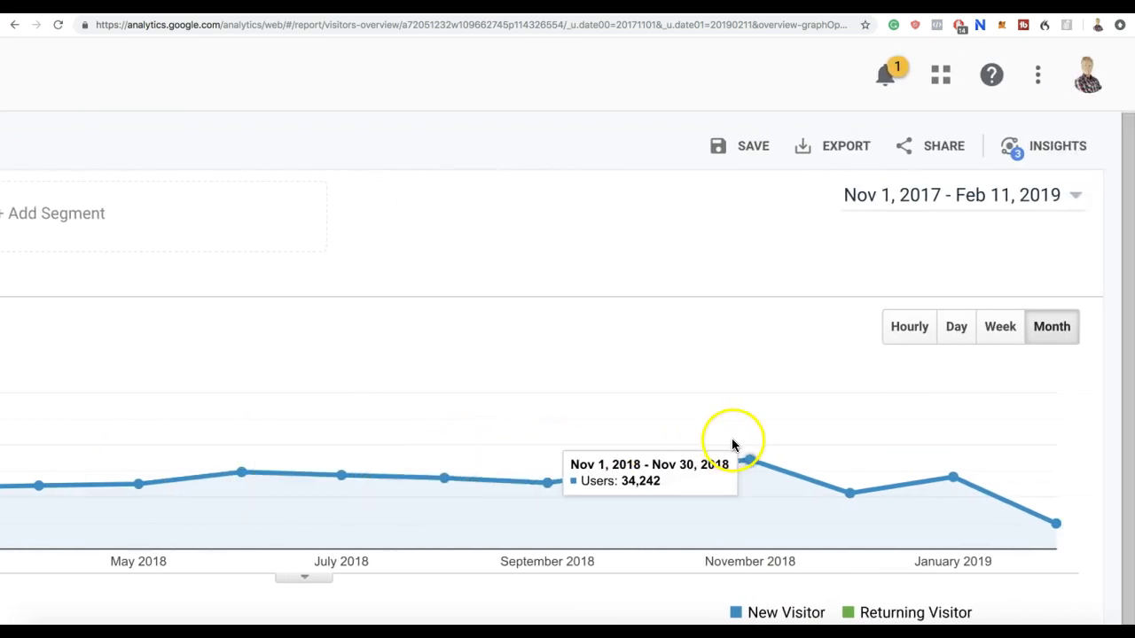
{"action": "scroll", "coordinate": [731, 446], "scroll_direction": "left", "scroll_amount": 3}
{"action": "scroll", "coordinate": [765, 403], "scroll_direction": "left", "scroll_amount": 8}
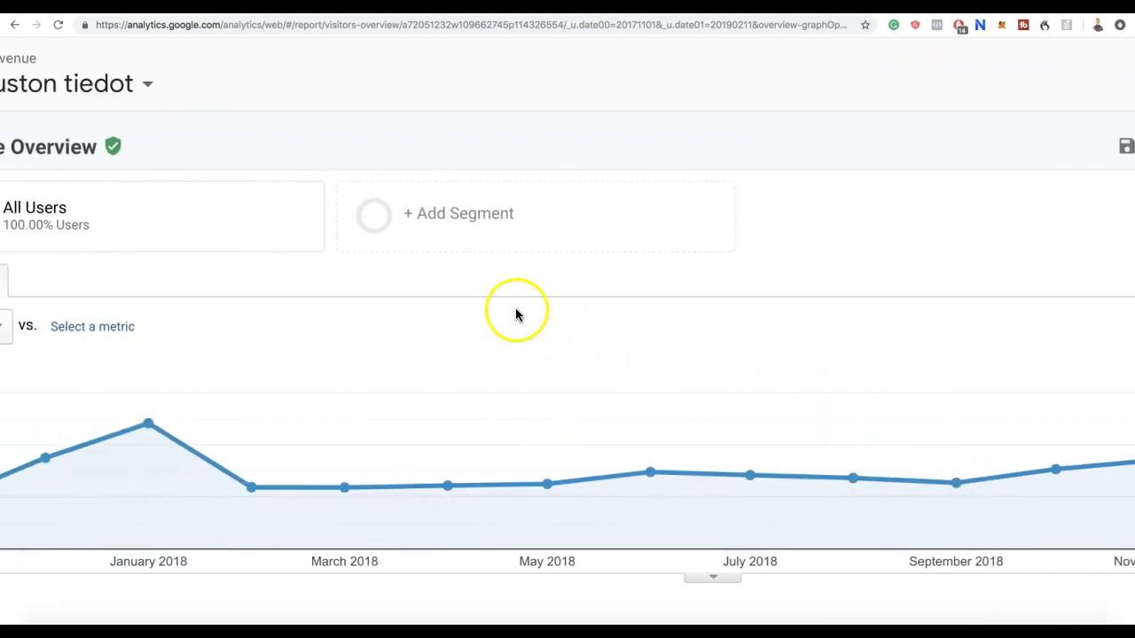
{"action": "scroll", "coordinate": [510, 308], "scroll_direction": "right", "scroll_amount": 2}
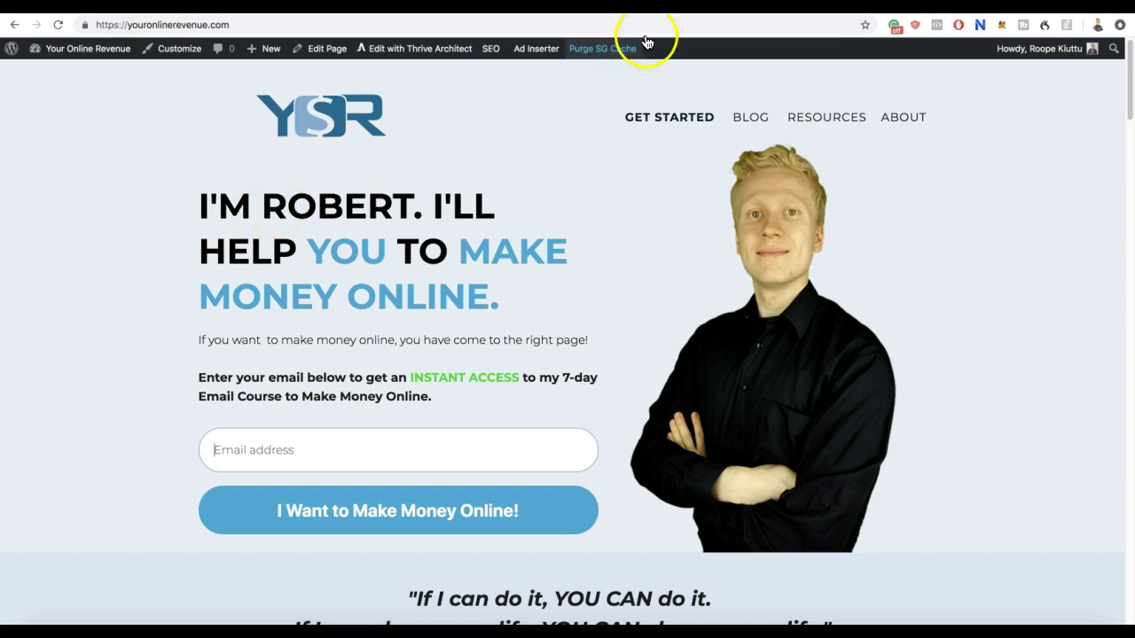
Switch to the LifeWave review post and scroll back up through it.
{"action": "key", "text": "ctrl+Tab"}
{"action": "scroll", "coordinate": [551, 323], "scroll_direction": "up", "scroll_amount": 15}
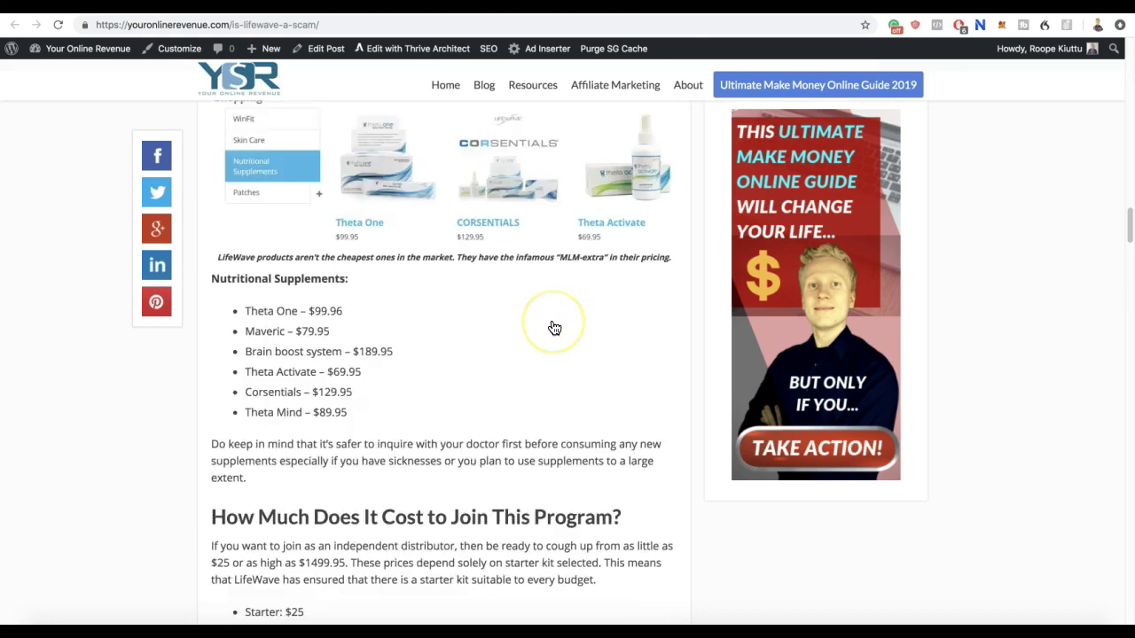
{"action": "scroll", "coordinate": [551, 324], "scroll_direction": "up", "scroll_amount": 10}
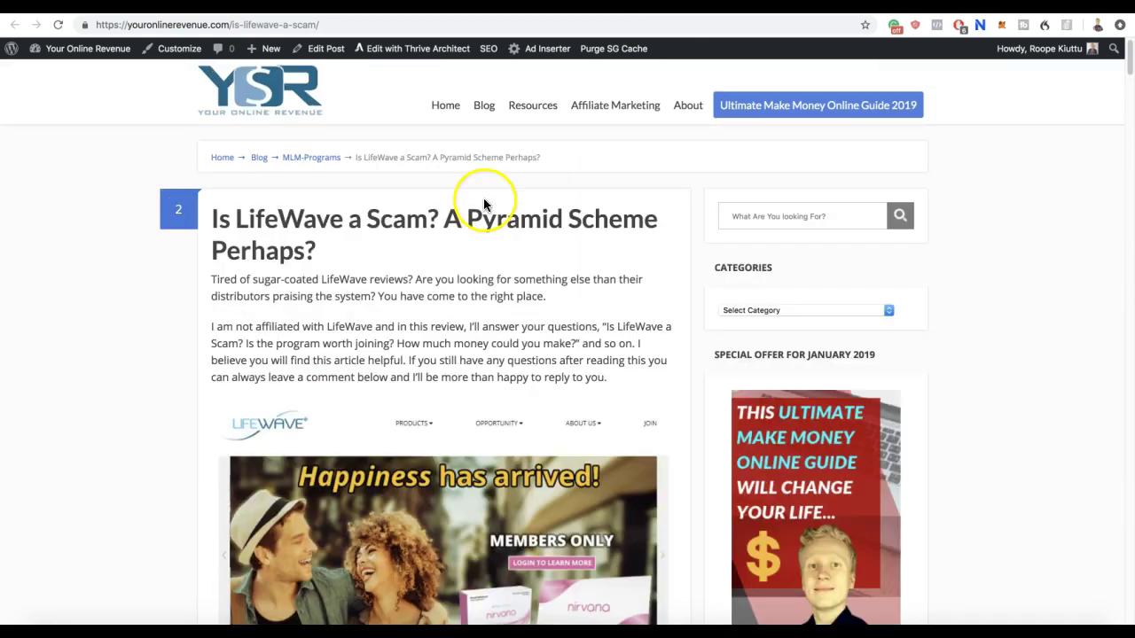
Look over the LifeWave Alavida skin care store page, then go to the Wealthy Affiliate feed.
{"action": "key", "text": "ctrl+Tab"}
{"action": "key", "text": "ctrl+Tab"}
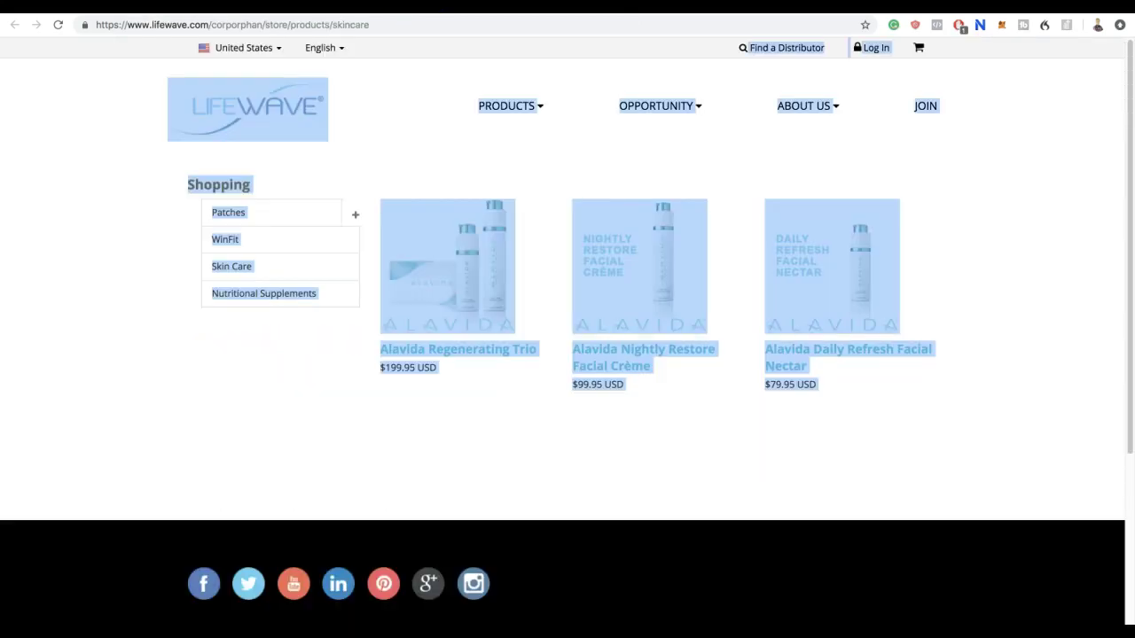
{"action": "left_click", "coordinate": [507, 406]}
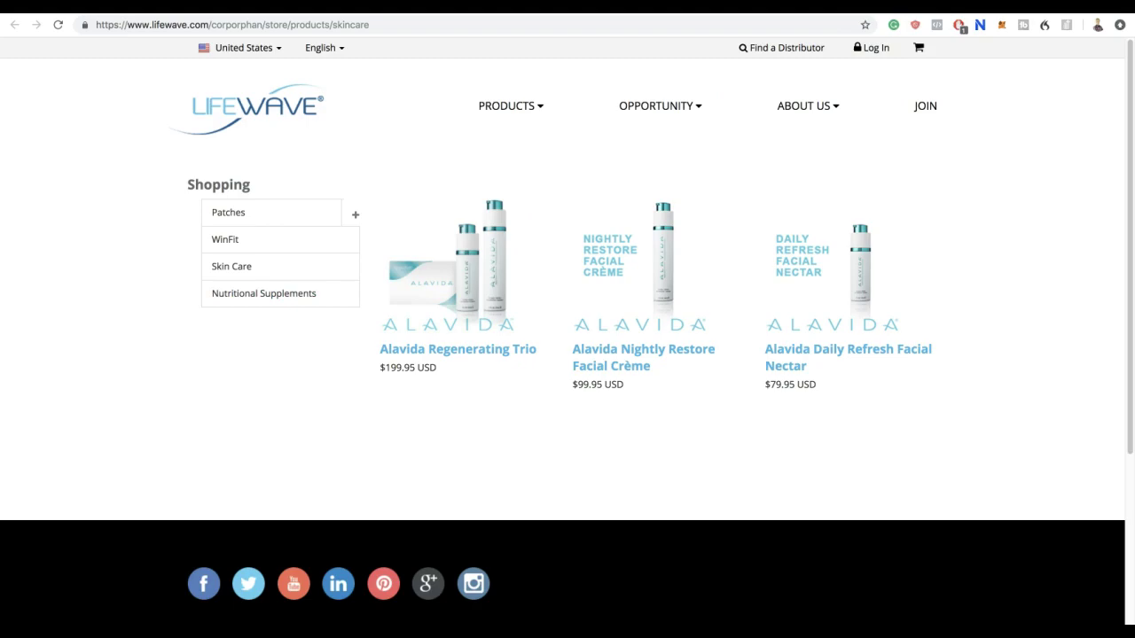
{"action": "left_click", "coordinate": [837, 406]}
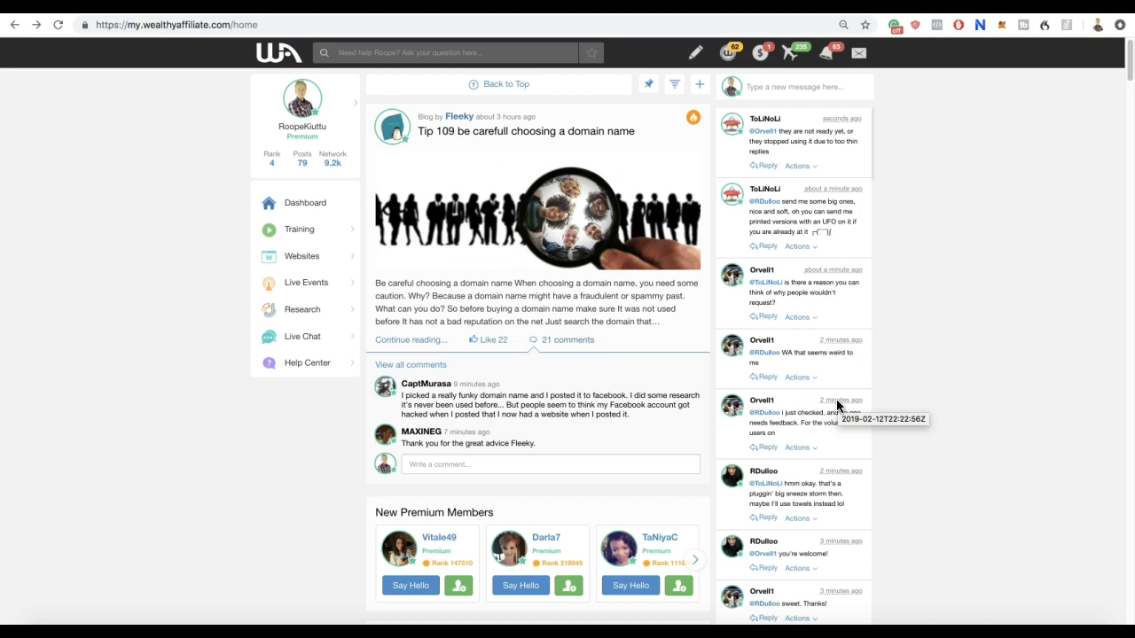
Open the Websites menu listing languagesareeasy.com, viwebsite.siterubix.com and the site-building tools.
{"action": "left_click", "coordinate": [317, 257]}
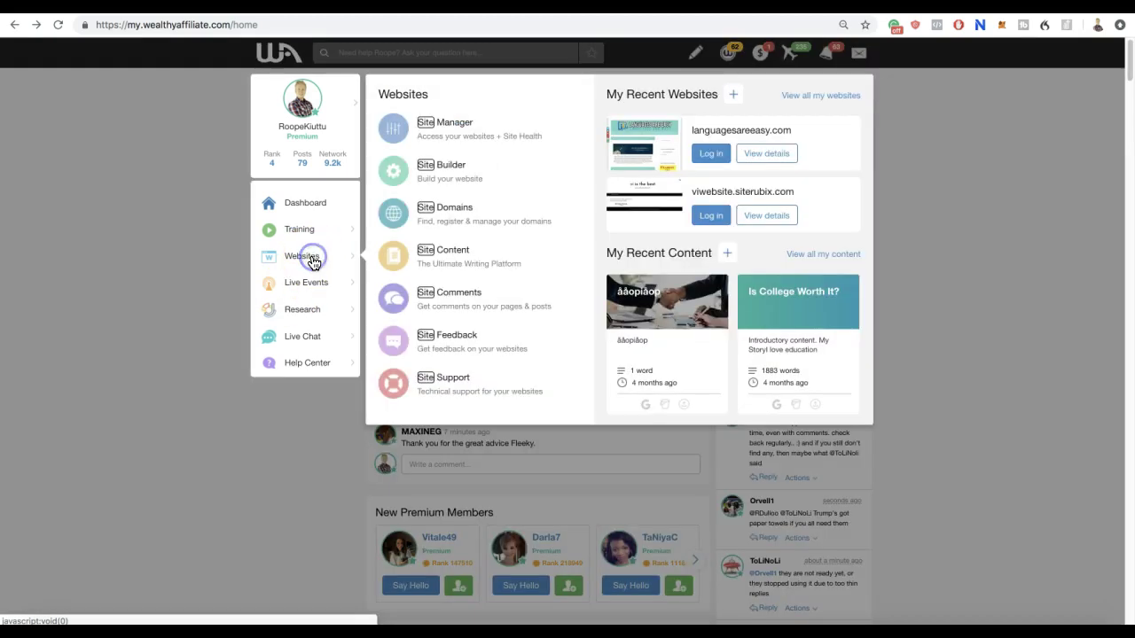
{"action": "left_click", "coordinate": [309, 257]}
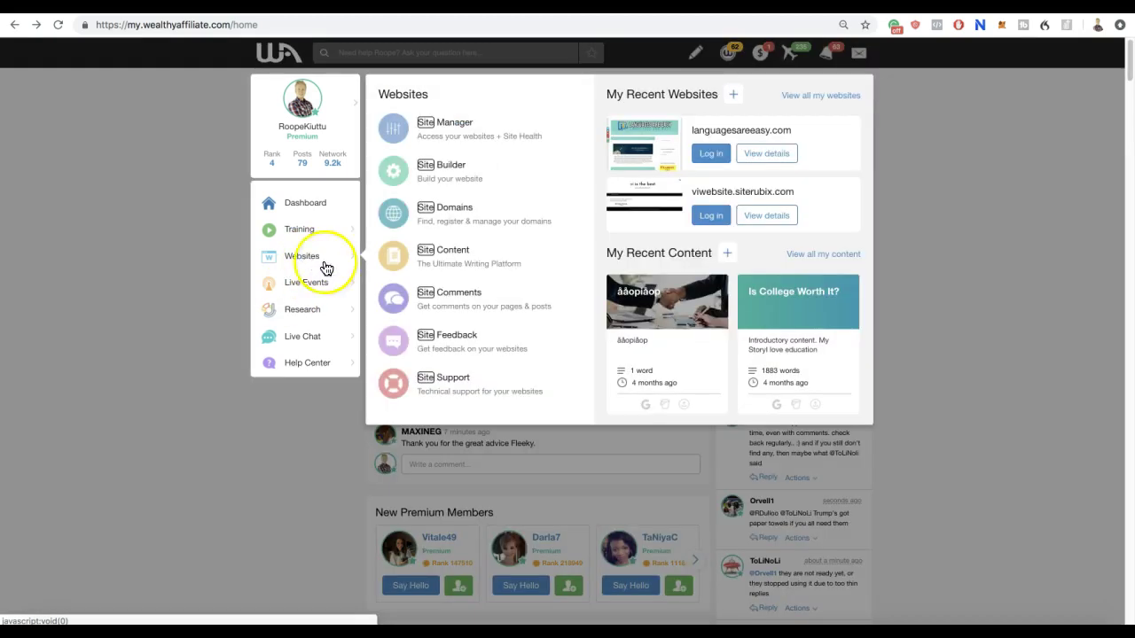
Start a new Site Builder website on a free domain.
{"action": "left_click", "coordinate": [435, 183]}
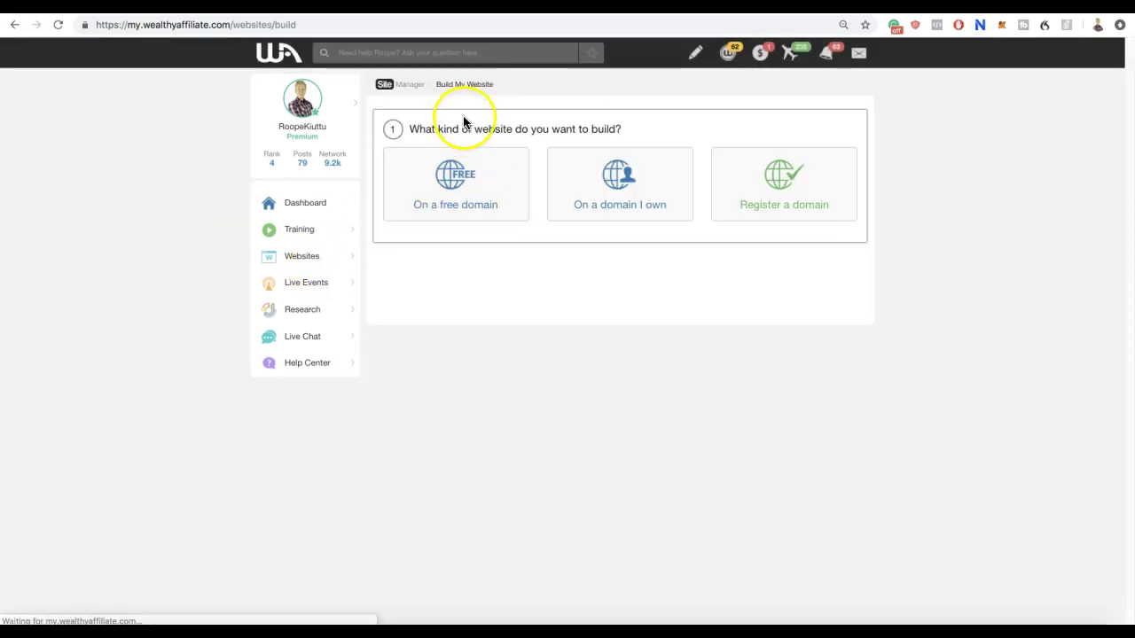
{"action": "left_click_drag", "start_coordinate": [463, 117], "coordinate": [675, 125]}
{"action": "left_click", "coordinate": [674, 125]}
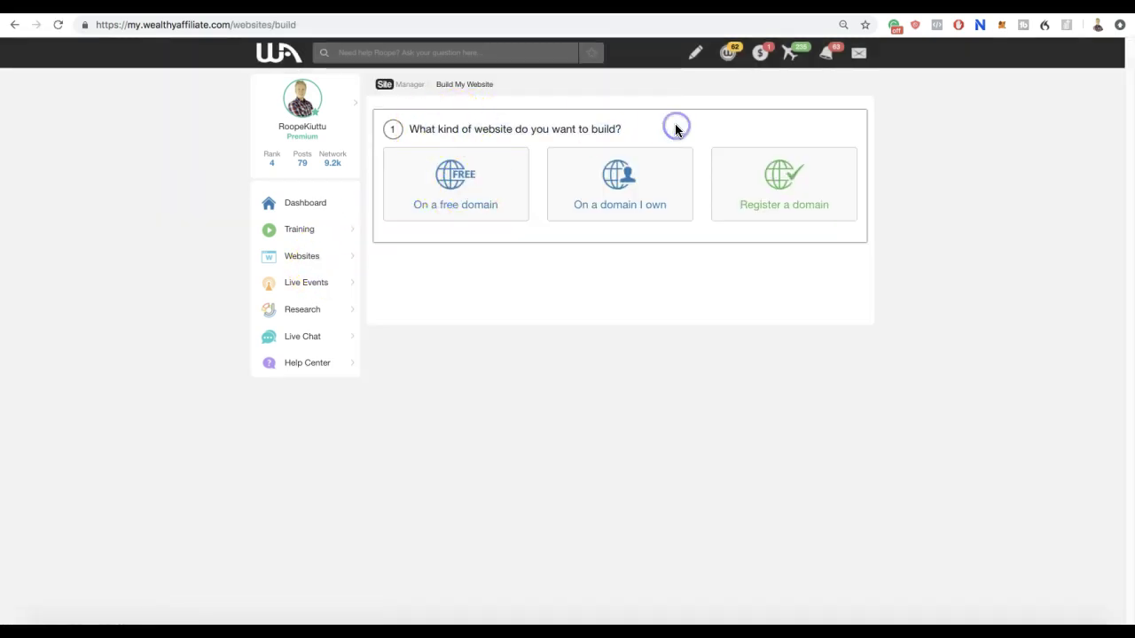
{"action": "left_click", "coordinate": [455, 210]}
Enter besthealthforyounow as the free siterubix.com domain name.
{"action": "left_click", "coordinate": [463, 279]}
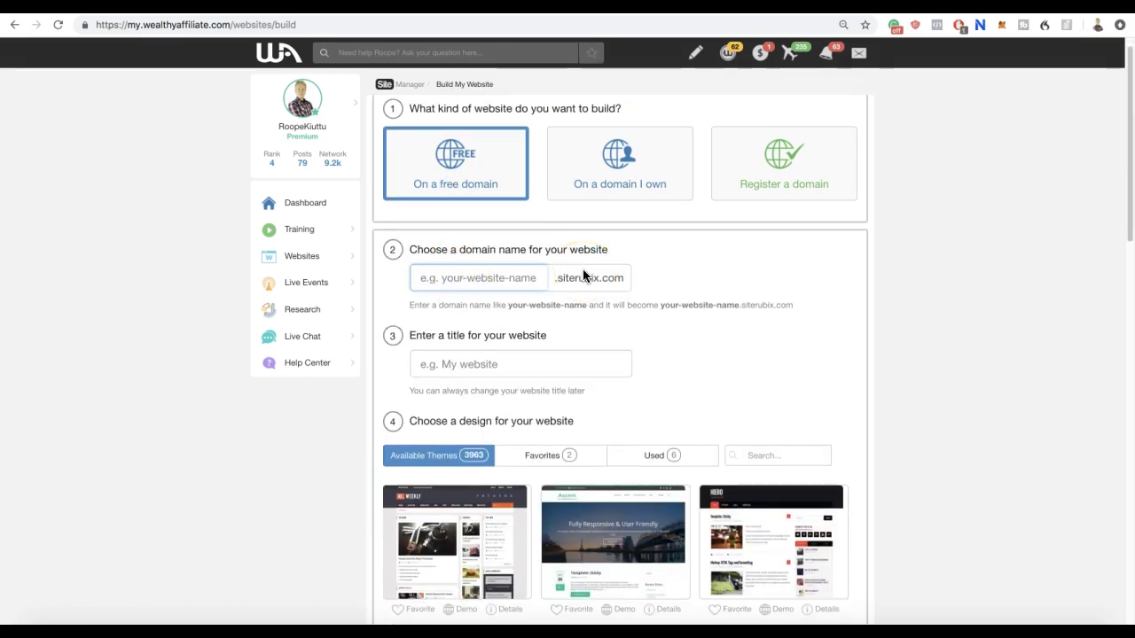
{"action": "type", "text": "lif"}
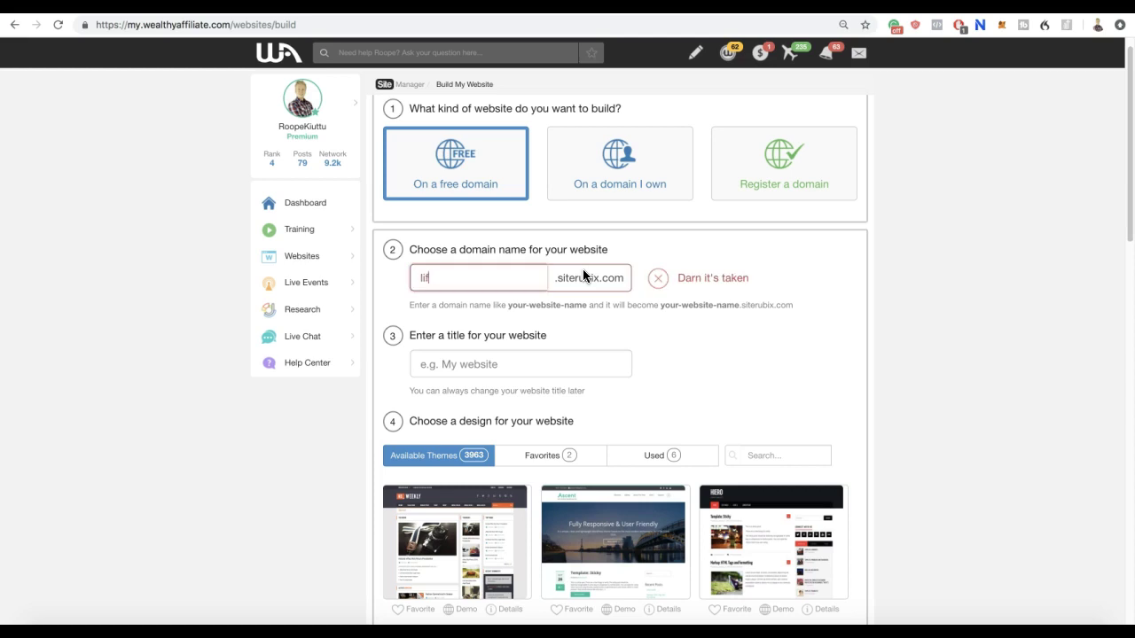
{"action": "key", "text": "BackSpace"}
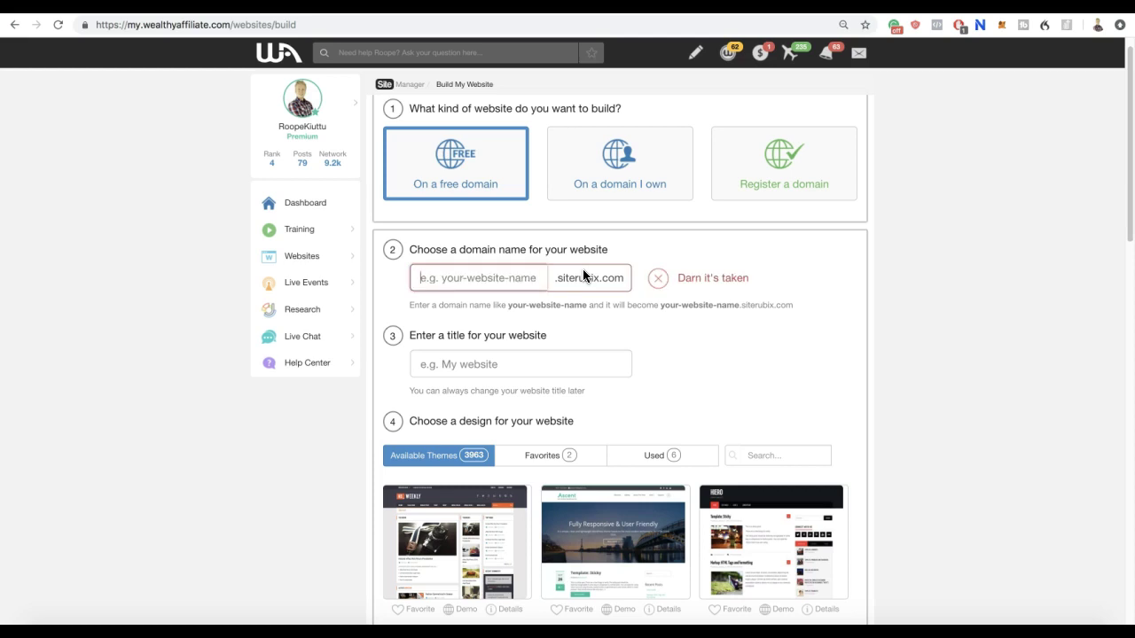
{"action": "type", "text": "bes"}
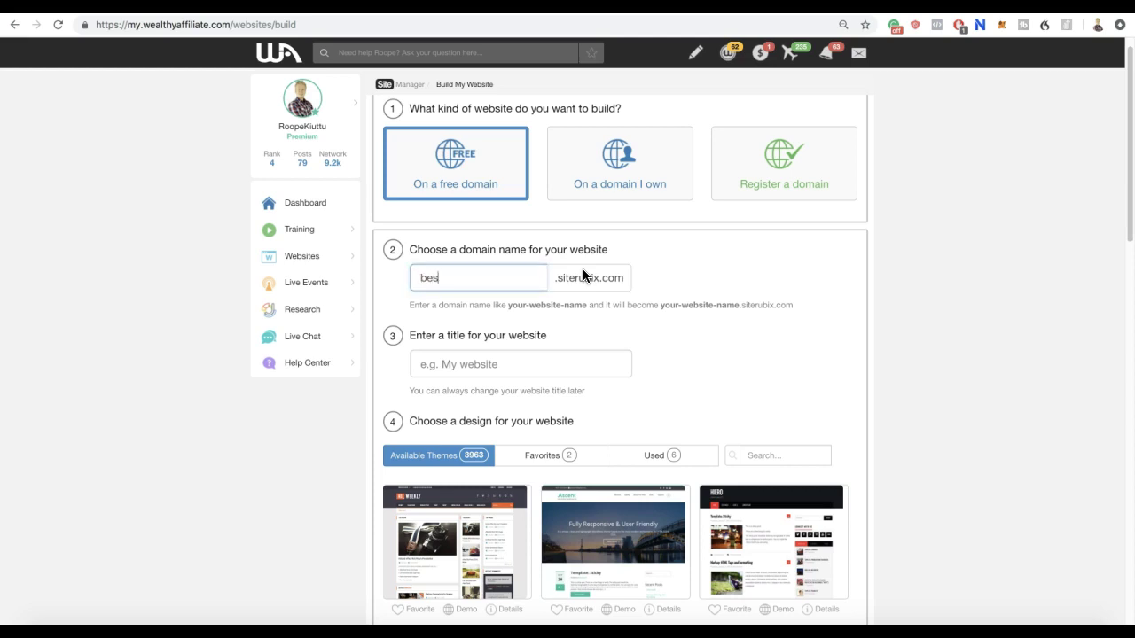
{"action": "type", "text": "thealthforyou"}
{"action": "left_click", "coordinate": [547, 359]}
{"action": "left_click", "coordinate": [518, 281]}
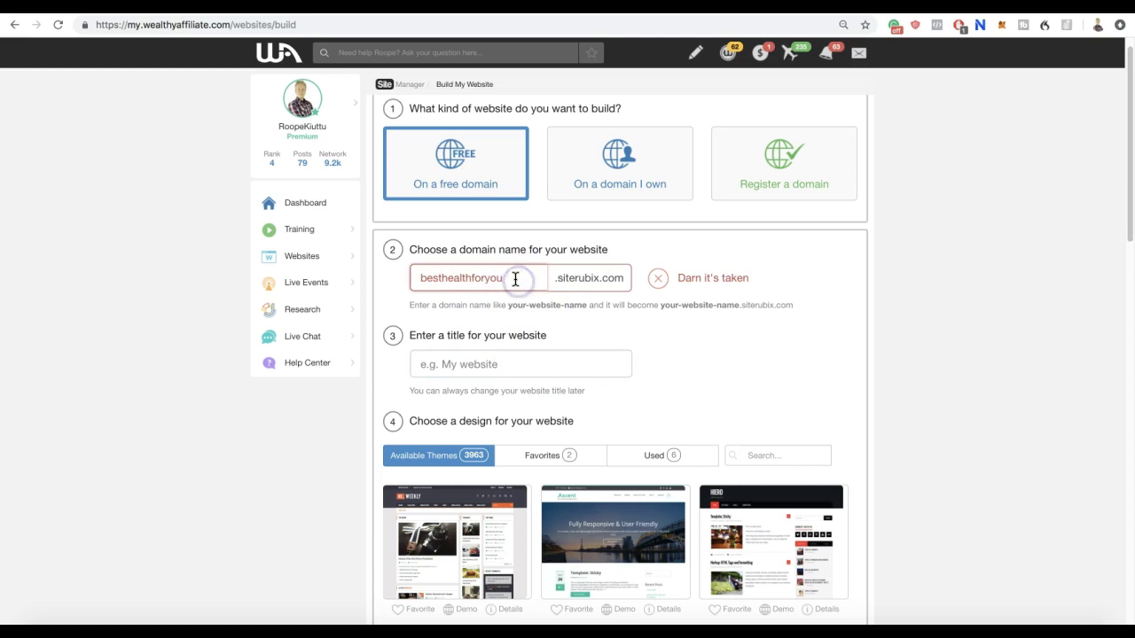
{"action": "type", "text": "now"}
Title the site 'Best Health For You Now', capitalising the final word.
{"action": "left_click", "coordinate": [488, 352]}
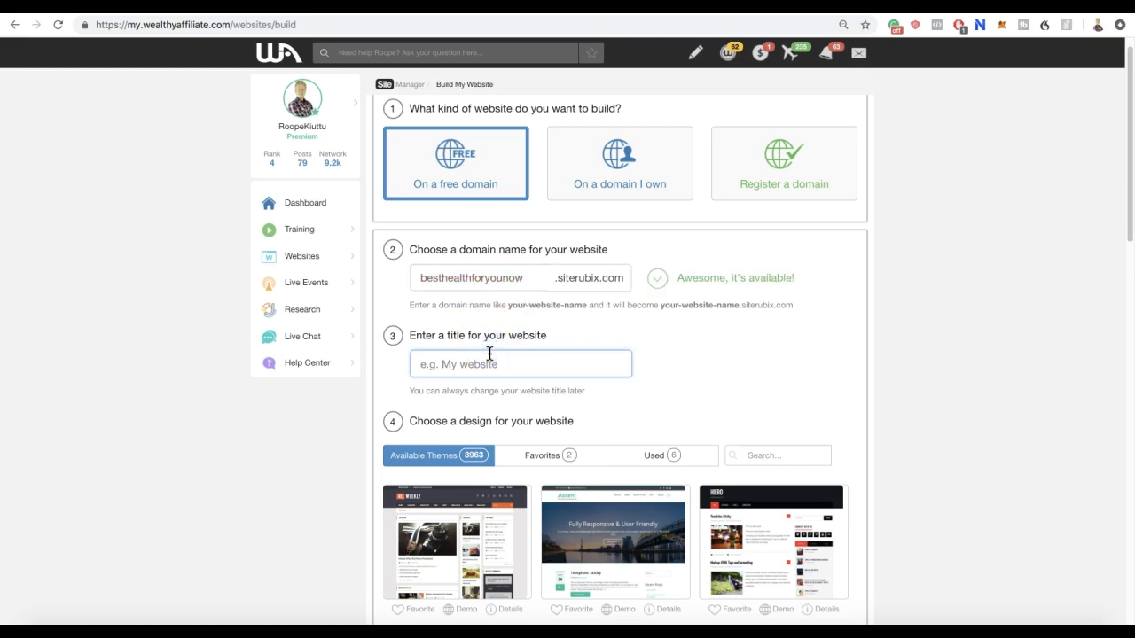
{"action": "type", "text": "Best Health For You now"}
{"action": "left_click", "coordinate": [524, 357]}
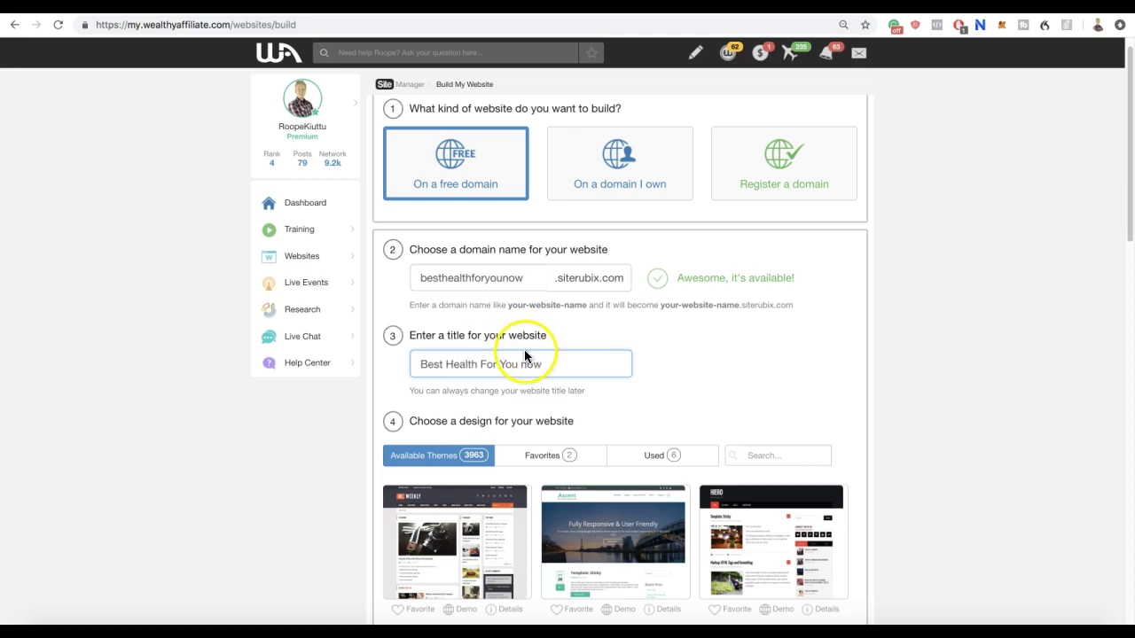
{"action": "key", "text": "BackSpace"}
{"action": "type", "text": "N"}
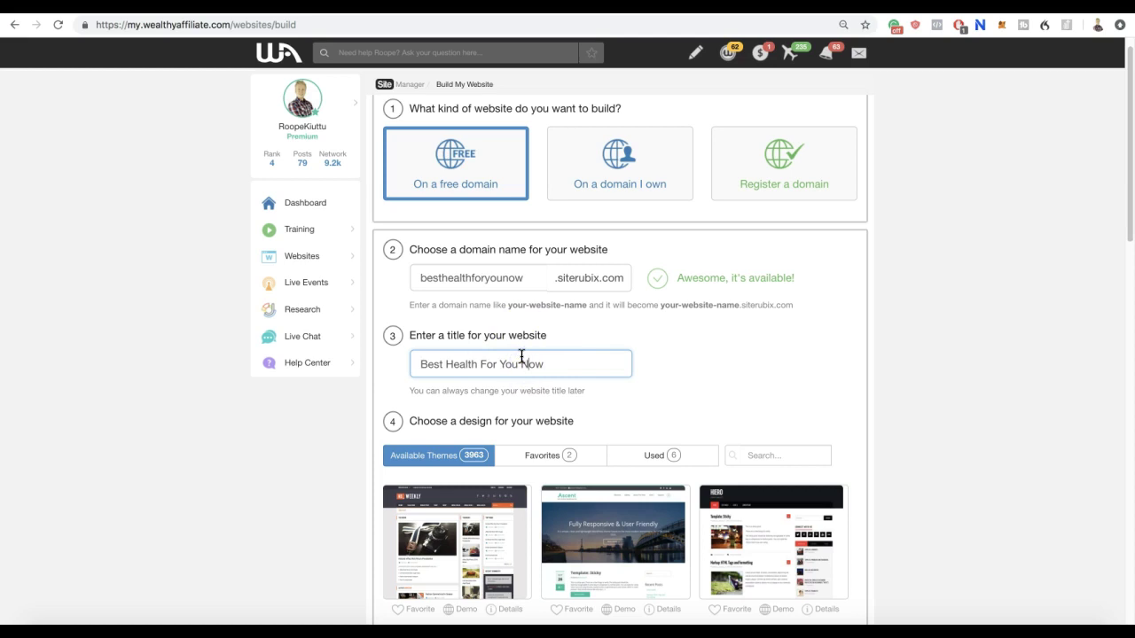
{"action": "left_click", "coordinate": [808, 359]}
Choose a theme from the grid and build besthealthforyounow.siterubix.com with it.
{"action": "scroll", "coordinate": [799, 350], "scroll_direction": "down", "scroll_amount": 3}
{"action": "left_click", "coordinate": [574, 410]}
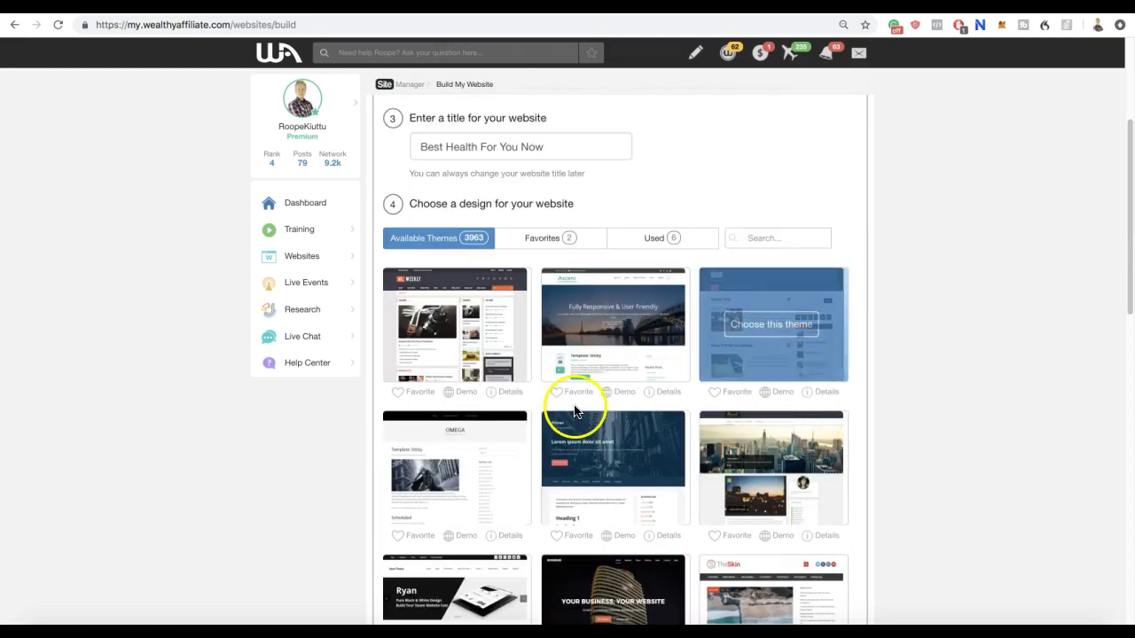
{"action": "scroll", "coordinate": [861, 430], "scroll_direction": "down", "scroll_amount": 3}
{"action": "scroll", "coordinate": [823, 481], "scroll_direction": "up", "scroll_amount": 6}
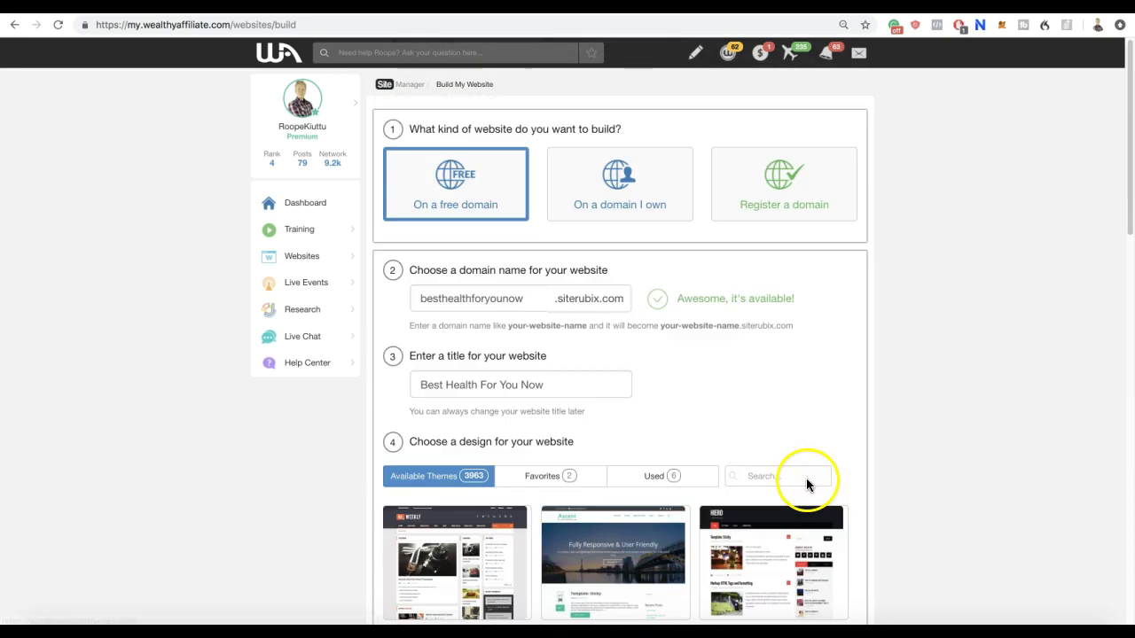
{"action": "scroll", "coordinate": [469, 482], "scroll_direction": "up", "scroll_amount": 5}
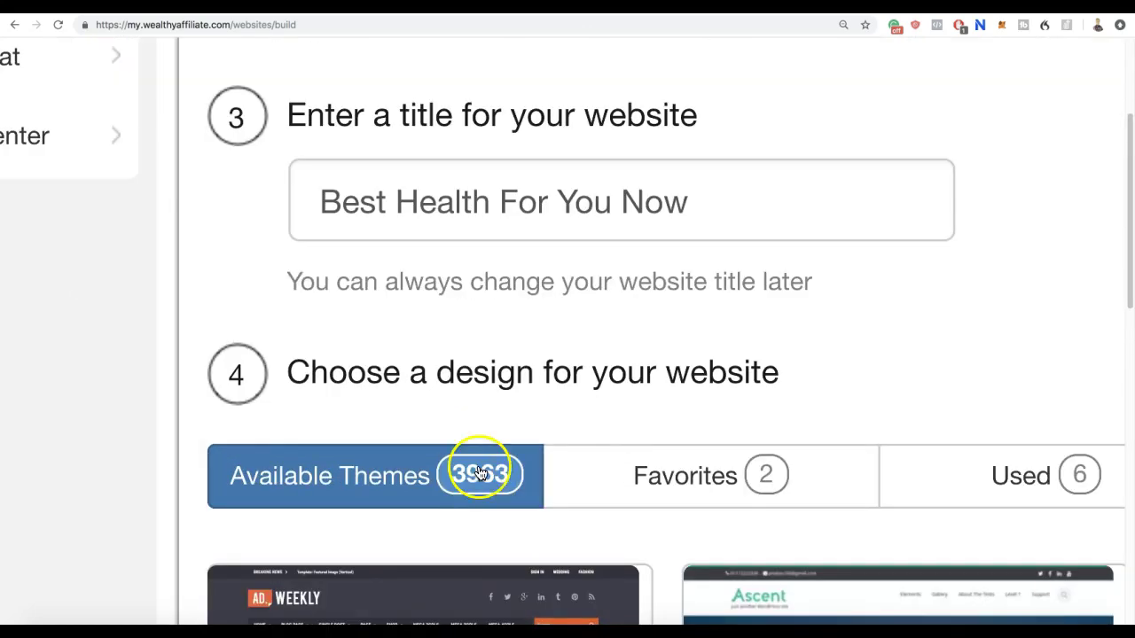
{"action": "scroll", "coordinate": [536, 502], "scroll_direction": "down", "scroll_amount": 5}
{"action": "scroll", "coordinate": [532, 488], "scroll_direction": "down", "scroll_amount": 5}
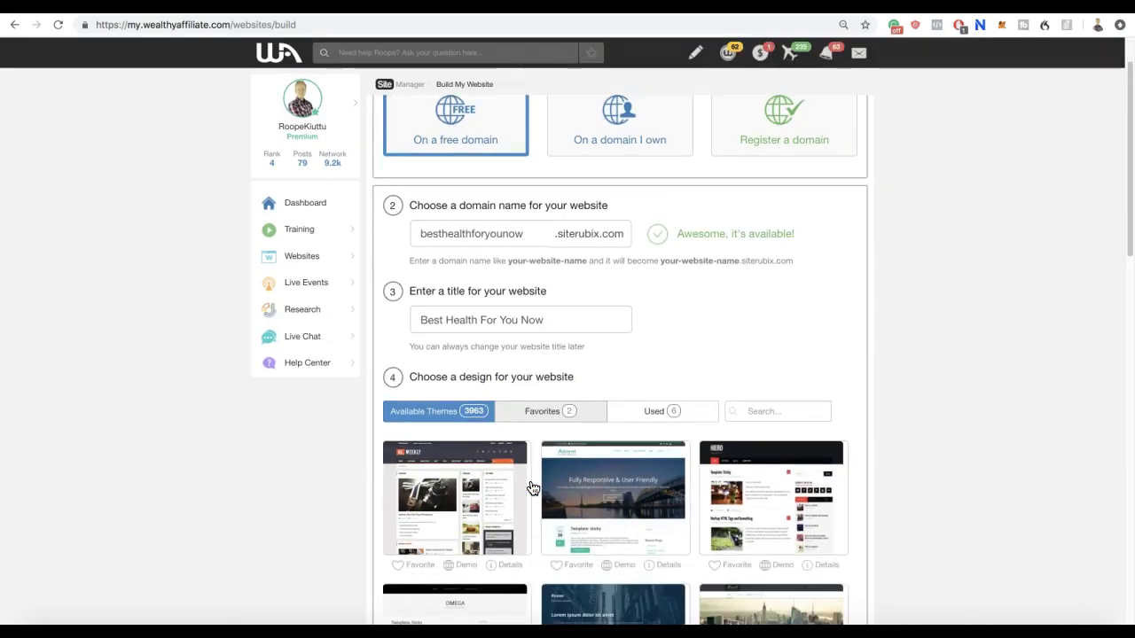
{"action": "scroll", "coordinate": [902, 378], "scroll_direction": "down", "scroll_amount": 15}
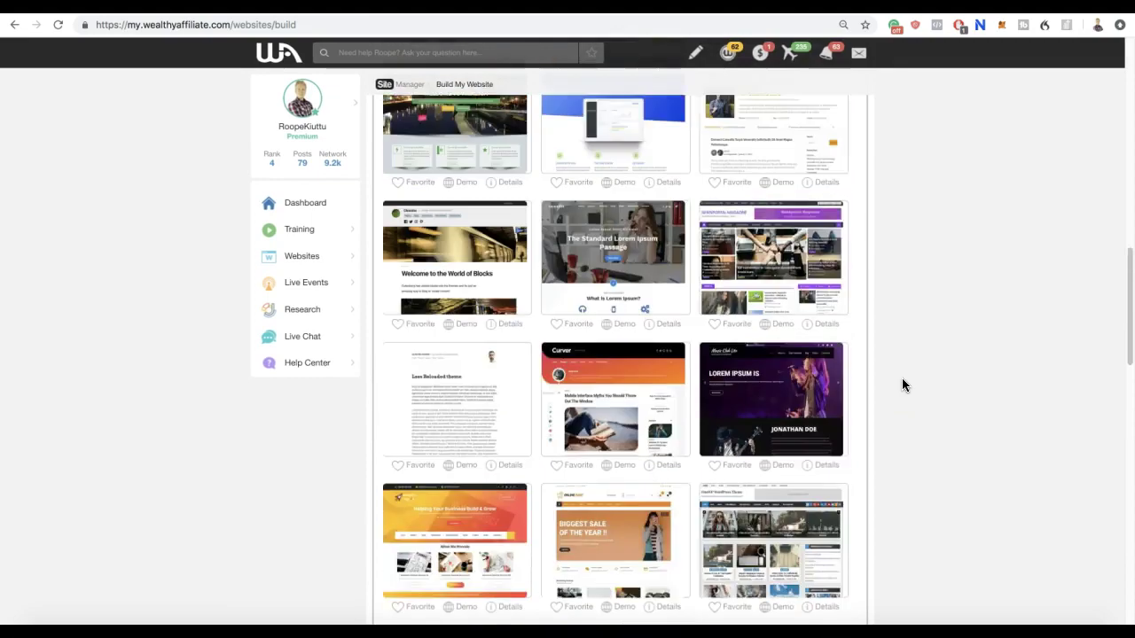
{"action": "scroll", "coordinate": [902, 378], "scroll_direction": "up", "scroll_amount": 20}
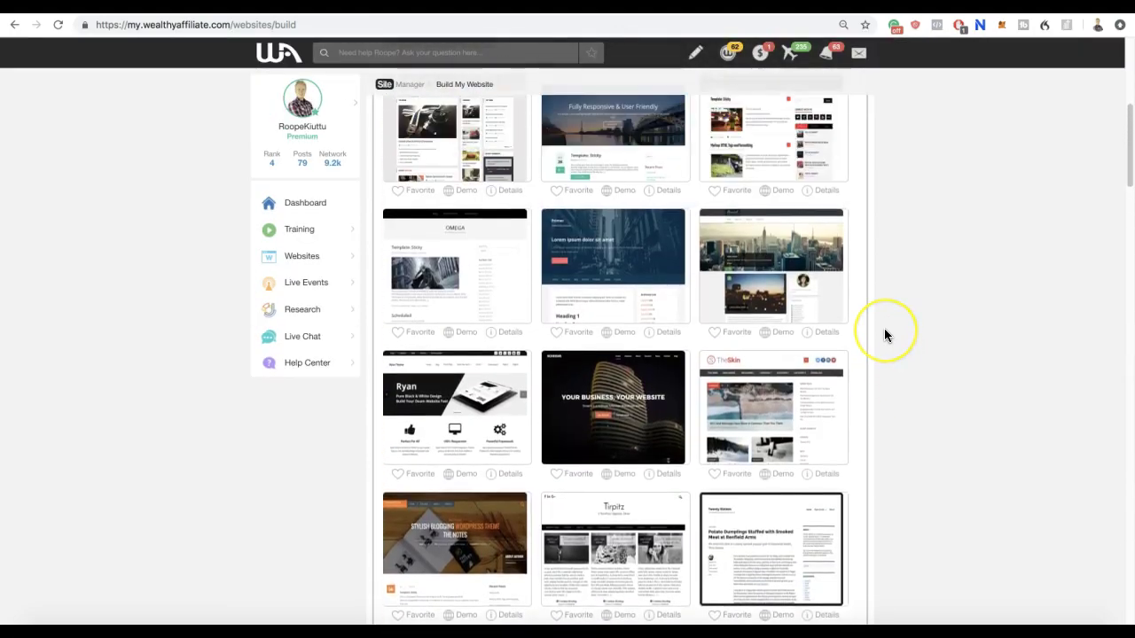
{"action": "scroll", "coordinate": [884, 332], "scroll_direction": "down", "scroll_amount": 10}
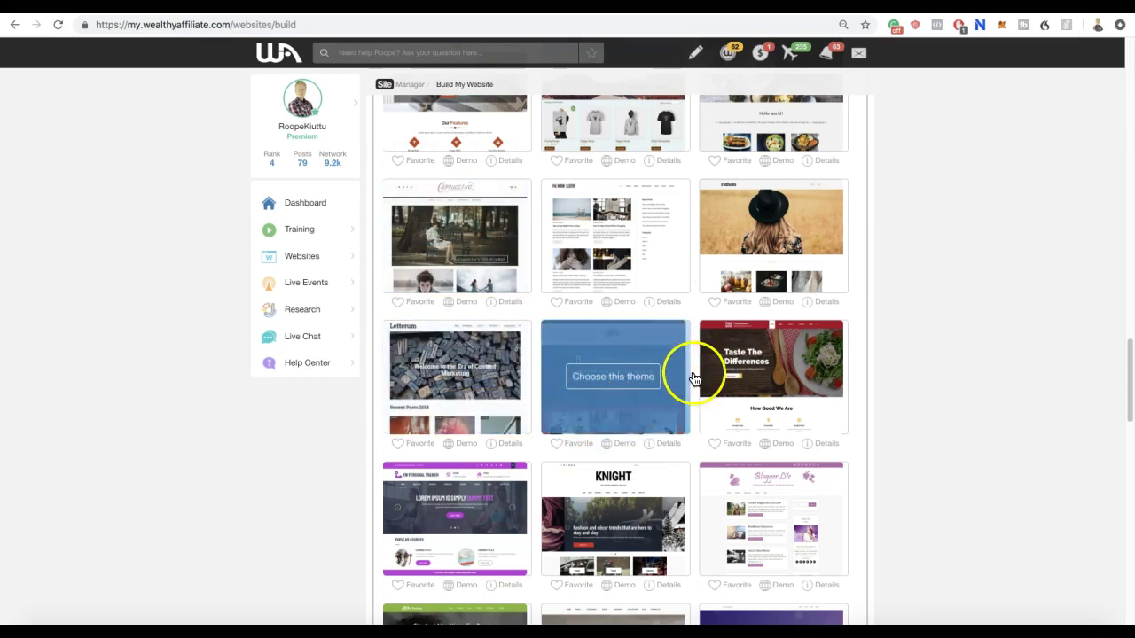
{"action": "left_click", "coordinate": [747, 378]}
{"action": "left_click", "coordinate": [588, 478]}
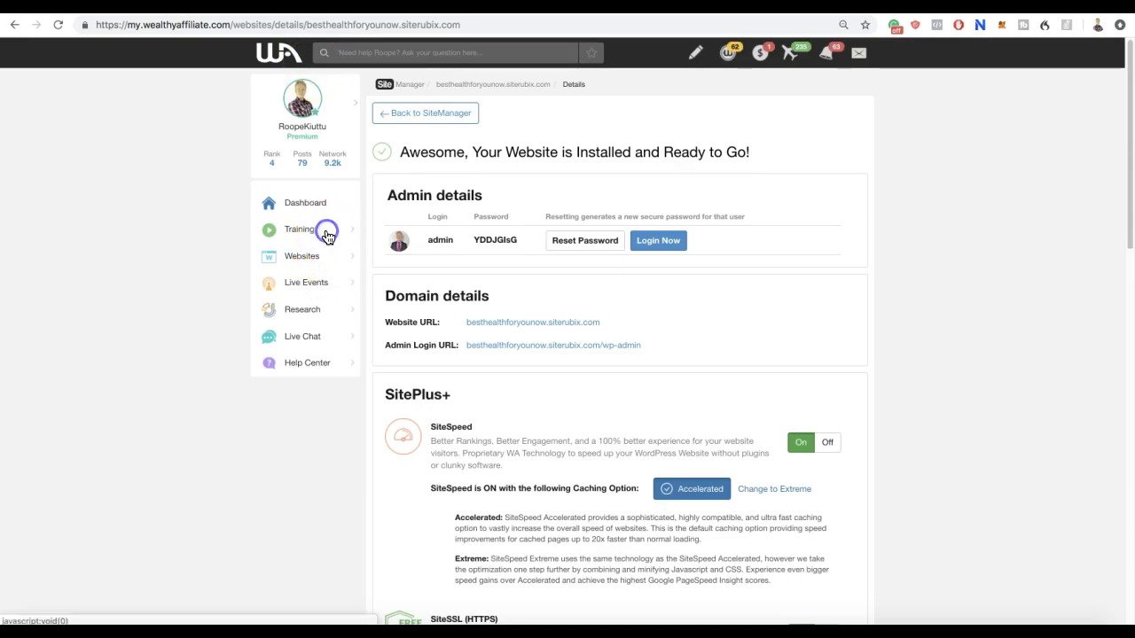
Open the Getting Started Level 1 course from the Training list, then dismiss the list.
{"action": "left_click", "coordinate": [325, 231]}
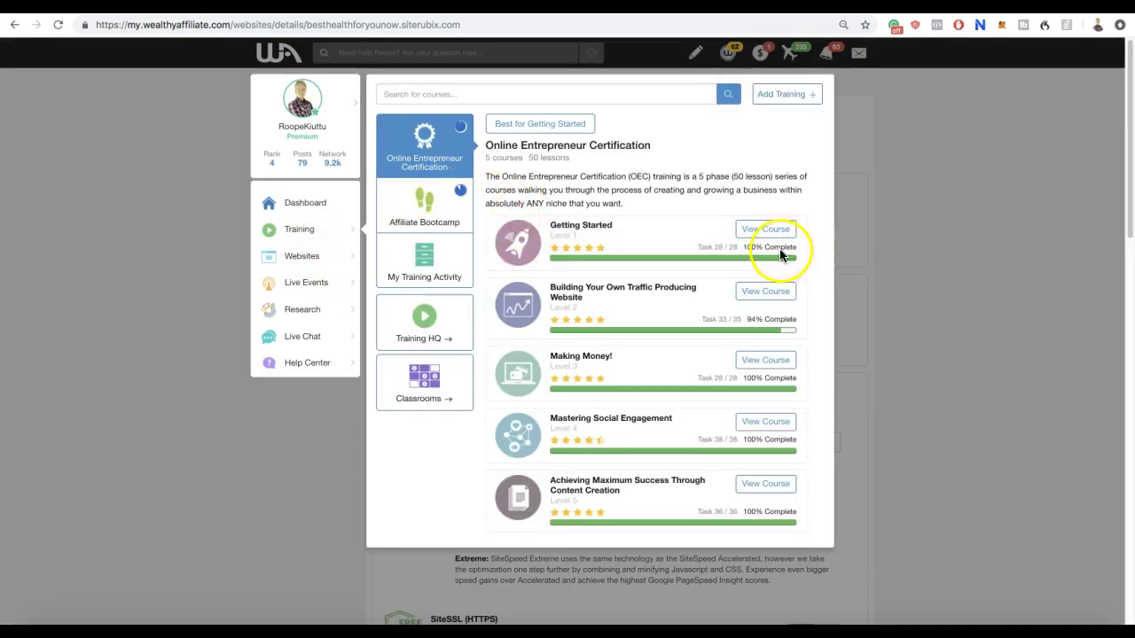
{"action": "left_click", "coordinate": [580, 225]}
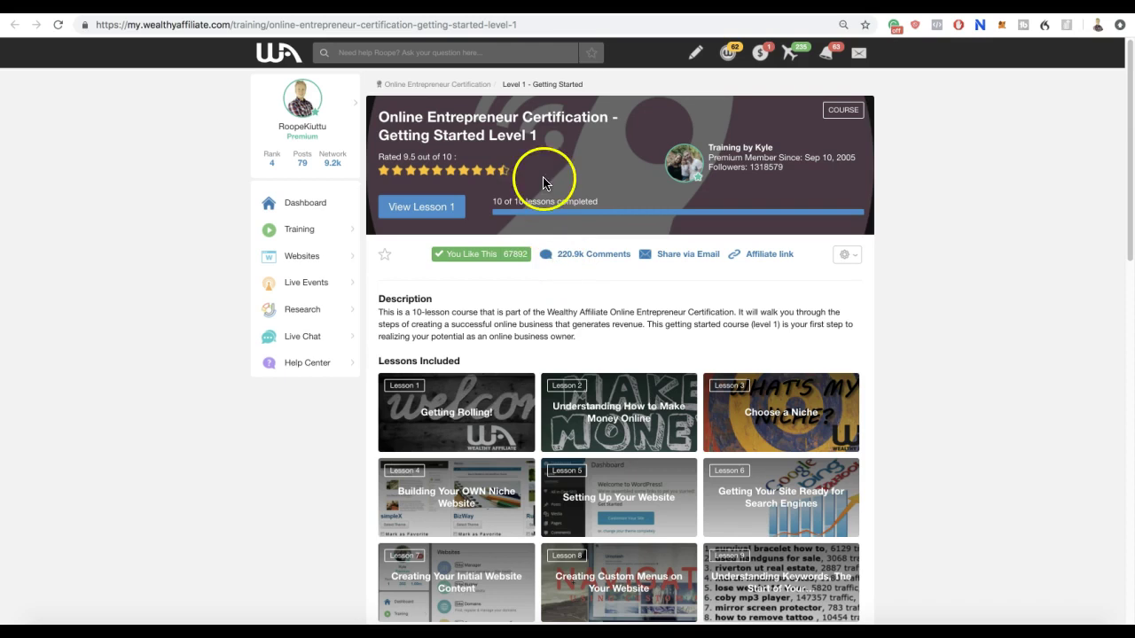
{"action": "scroll", "coordinate": [654, 443], "scroll_direction": "down", "scroll_amount": 5}
{"action": "scroll", "coordinate": [649, 433], "scroll_direction": "up", "scroll_amount": 5}
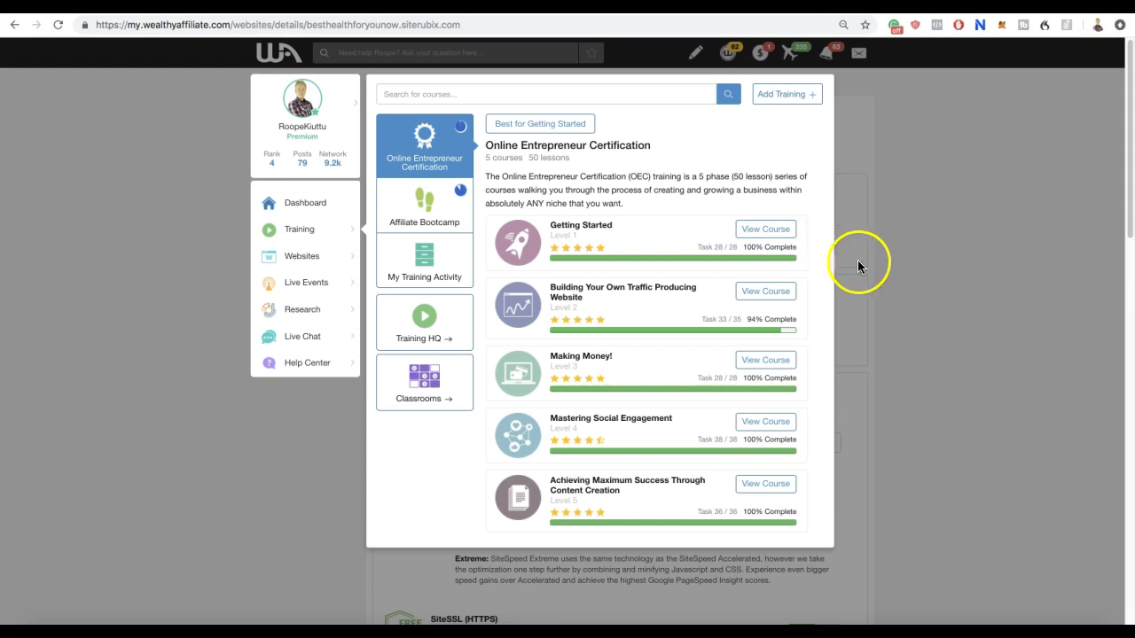
{"action": "left_click", "coordinate": [870, 255]}
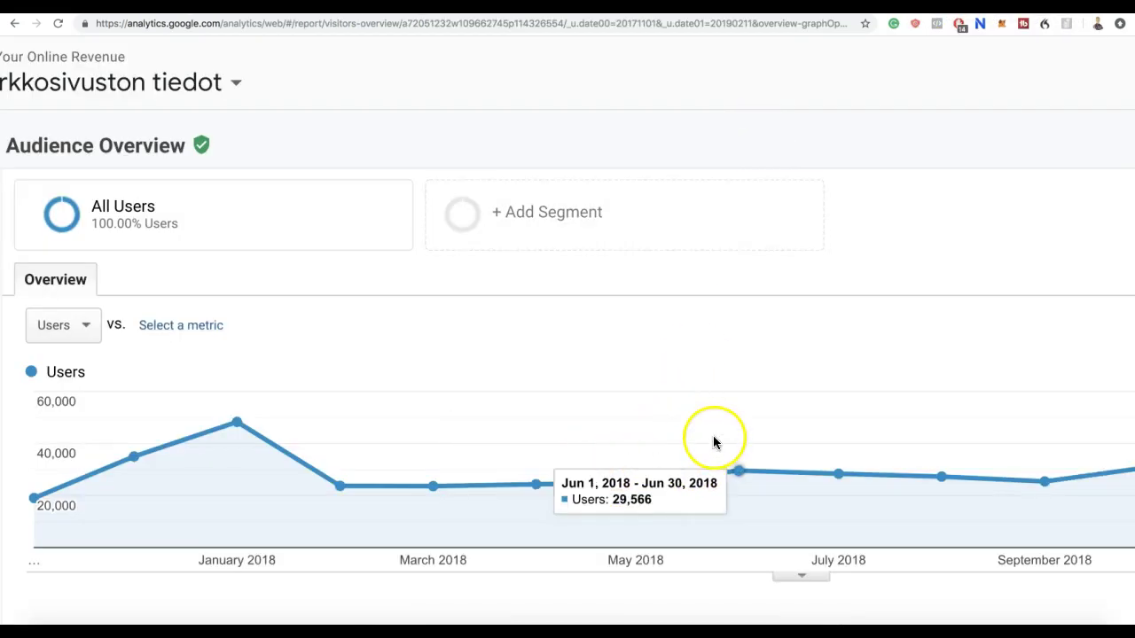
{"action": "scroll", "coordinate": [715, 438], "scroll_direction": "right", "scroll_amount": 5}
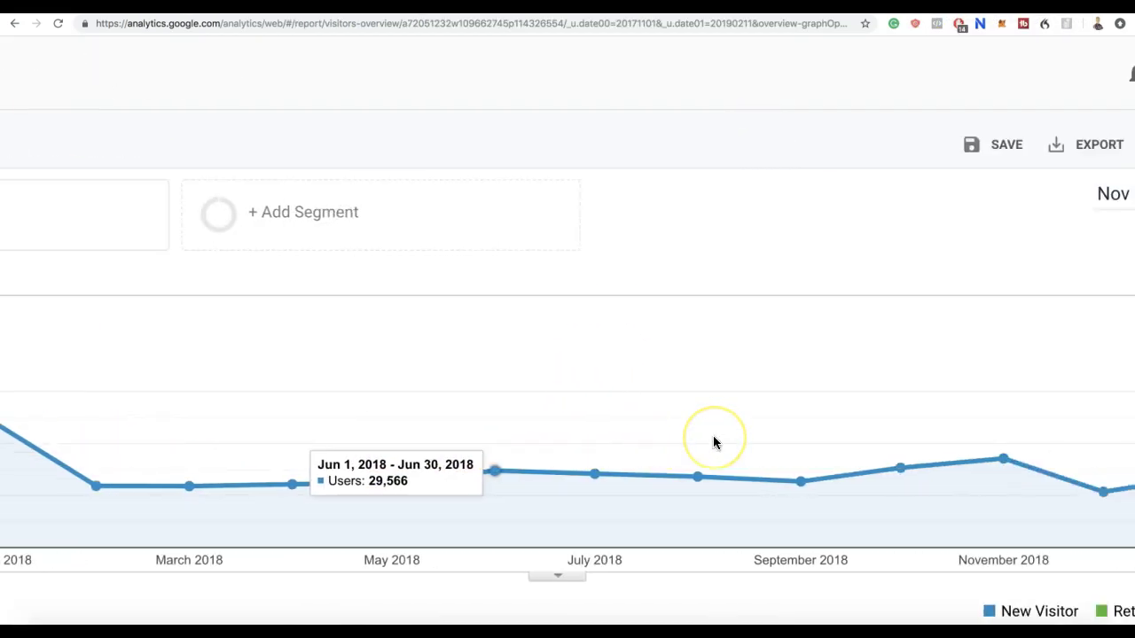
{"action": "scroll", "coordinate": [715, 441], "scroll_direction": "right", "scroll_amount": 2}
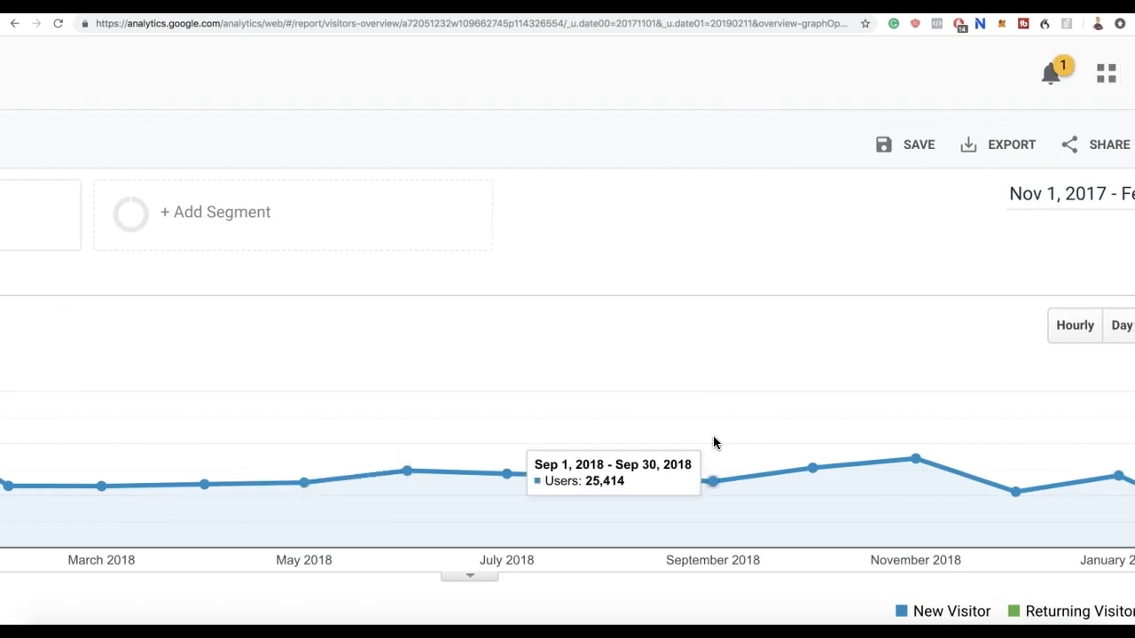
{"action": "scroll", "coordinate": [714, 437], "scroll_direction": "right", "scroll_amount": 3}
{"action": "scroll", "coordinate": [749, 455], "scroll_direction": "left", "scroll_amount": 7}
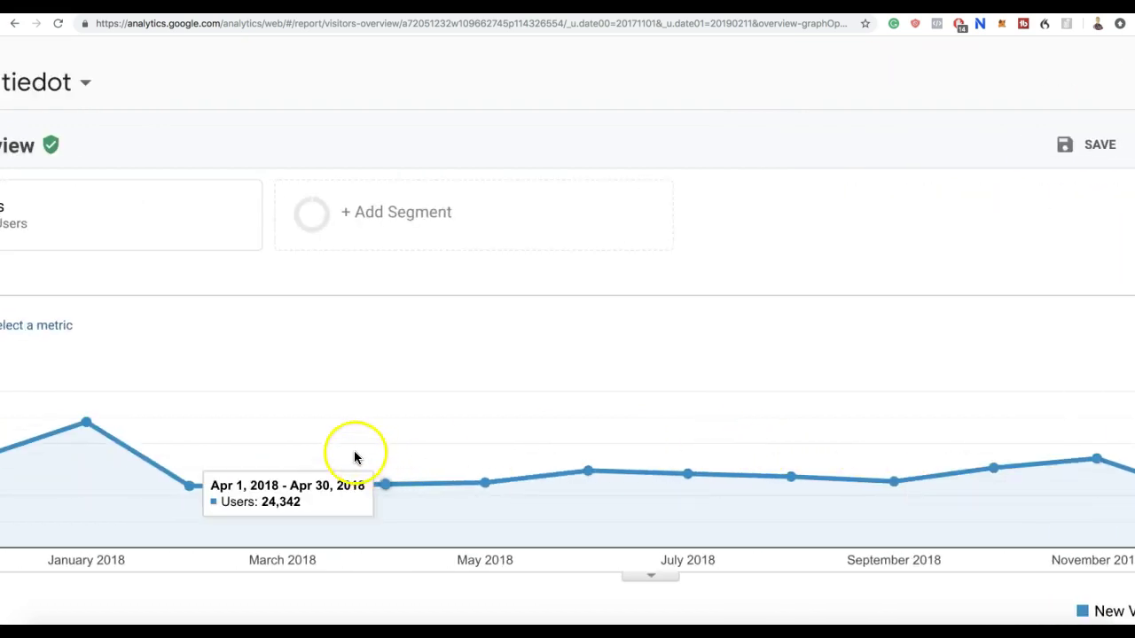
{"action": "scroll", "coordinate": [355, 458], "scroll_direction": "left", "scroll_amount": 3}
{"action": "scroll", "coordinate": [328, 458], "scroll_direction": "right", "scroll_amount": 2}
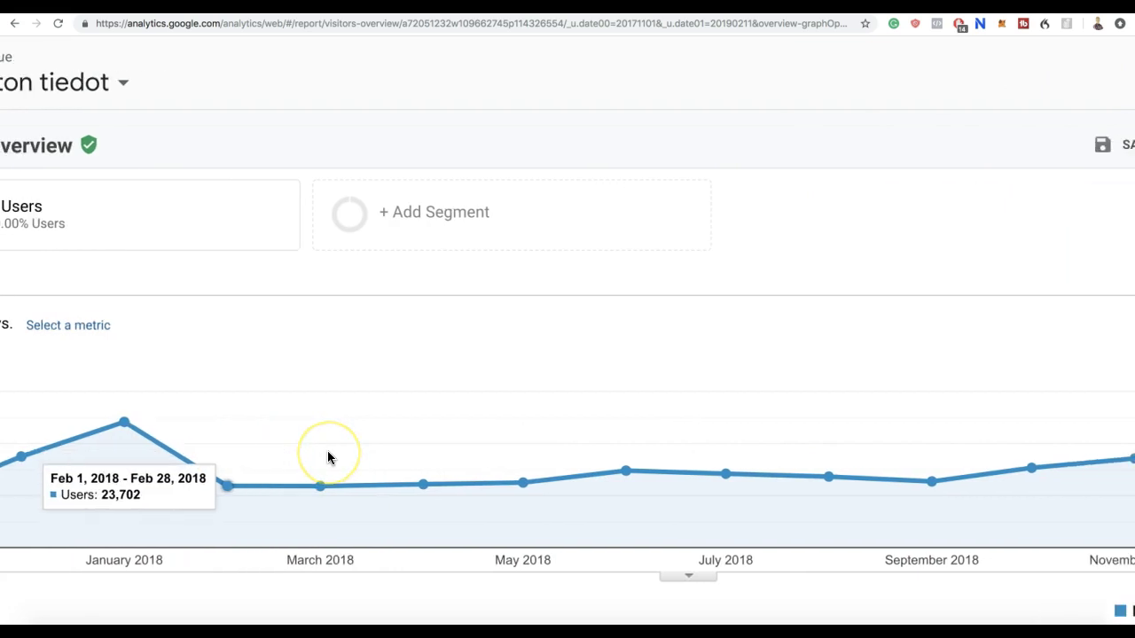
{"action": "scroll", "coordinate": [328, 457], "scroll_direction": "right", "scroll_amount": 3}
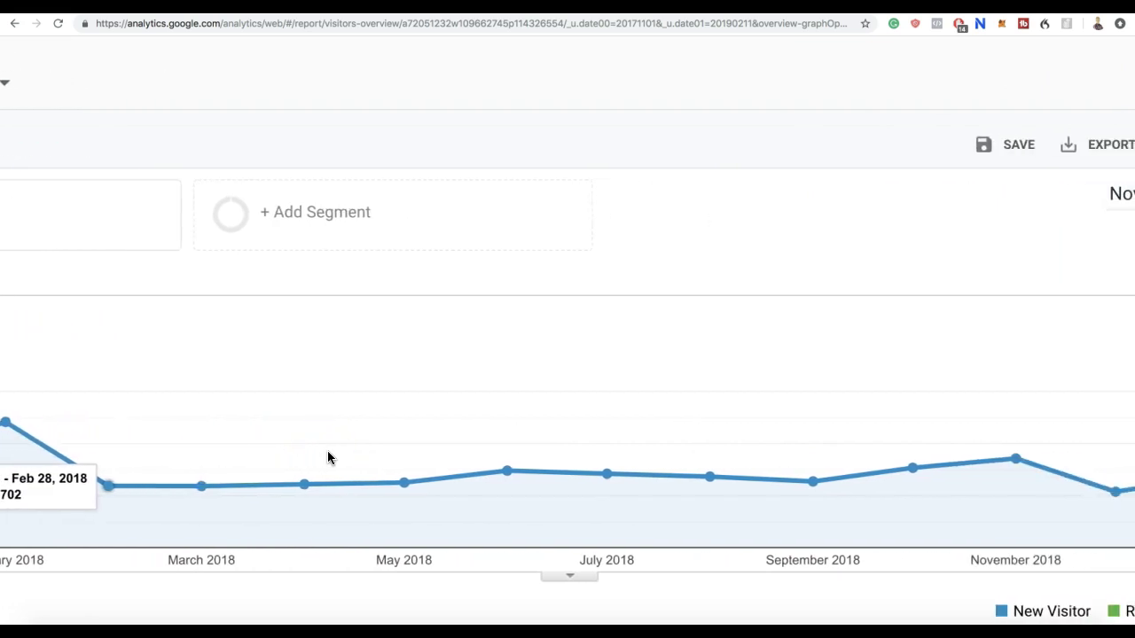
{"action": "scroll", "coordinate": [327, 458], "scroll_direction": "right", "scroll_amount": 5}
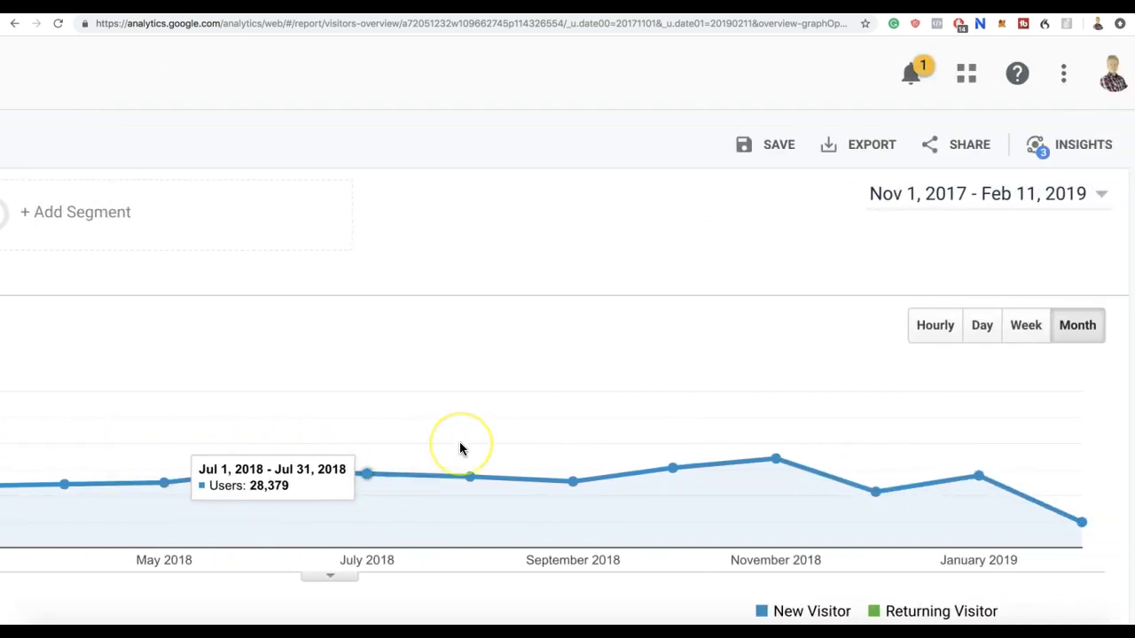
{"action": "scroll", "coordinate": [443, 431], "scroll_direction": "right", "scroll_amount": 5}
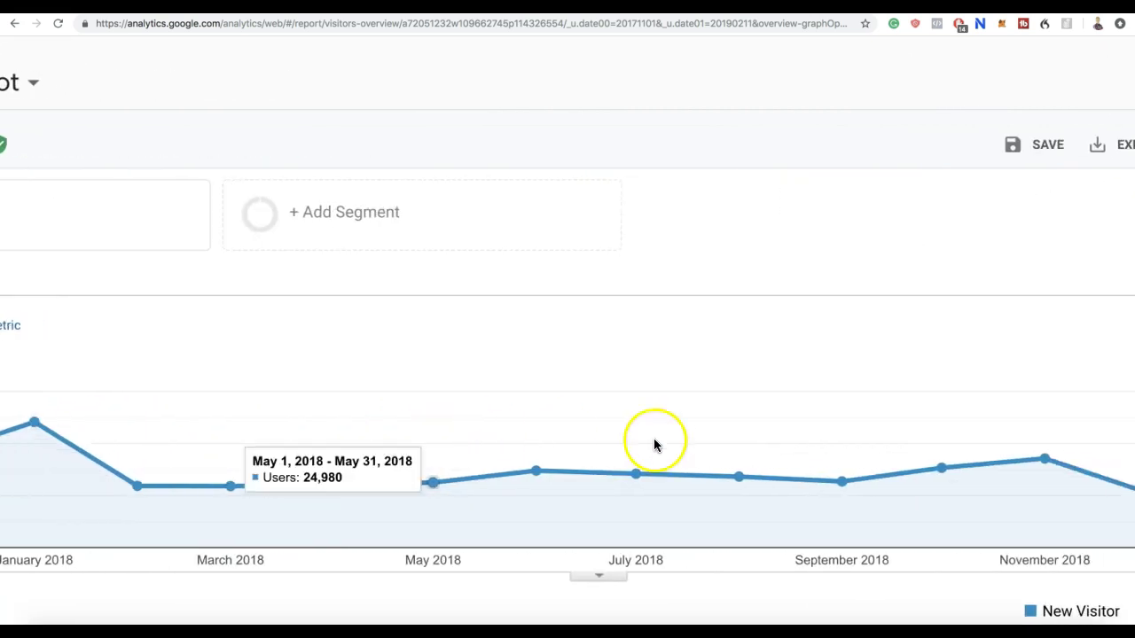
{"action": "scroll", "coordinate": [773, 462], "scroll_direction": "right", "scroll_amount": 3}
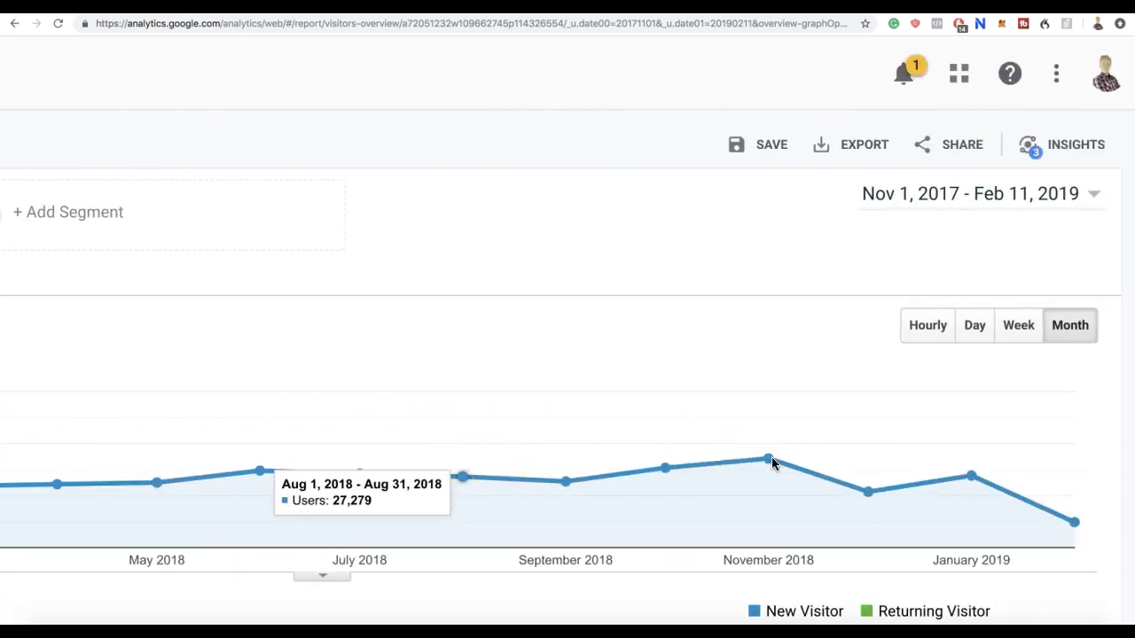
{"action": "scroll", "coordinate": [869, 421], "scroll_direction": "left", "scroll_amount": 4}
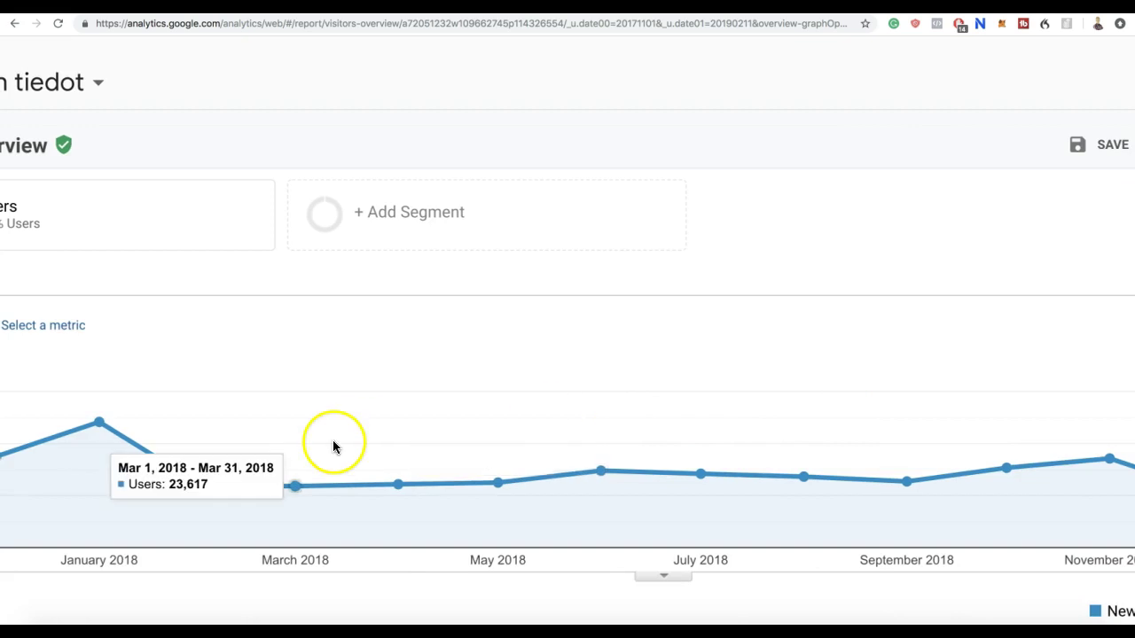
{"action": "scroll", "coordinate": [266, 432], "scroll_direction": "left", "scroll_amount": 2}
{"action": "scroll", "coordinate": [200, 429], "scroll_direction": "right", "scroll_amount": 4}
{"action": "scroll", "coordinate": [200, 428], "scroll_direction": "down", "scroll_amount": 3}
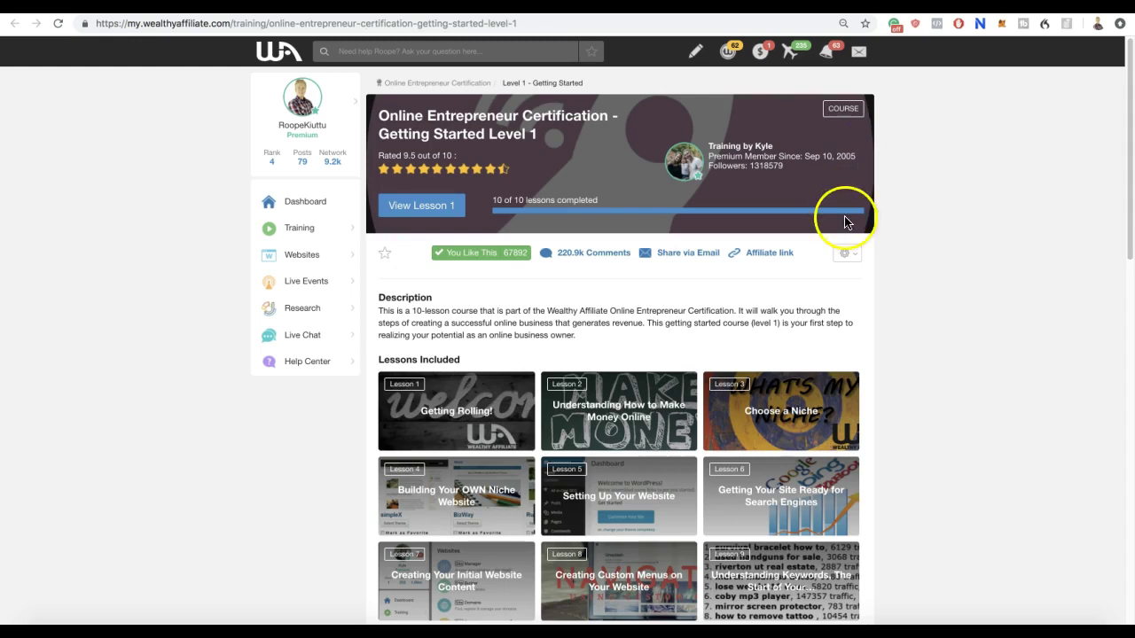
Scroll the Getting Started Level 1 lesson grid and zoom in for a closer look.
{"action": "scroll", "coordinate": [798, 222], "scroll_direction": "down", "scroll_amount": 3}
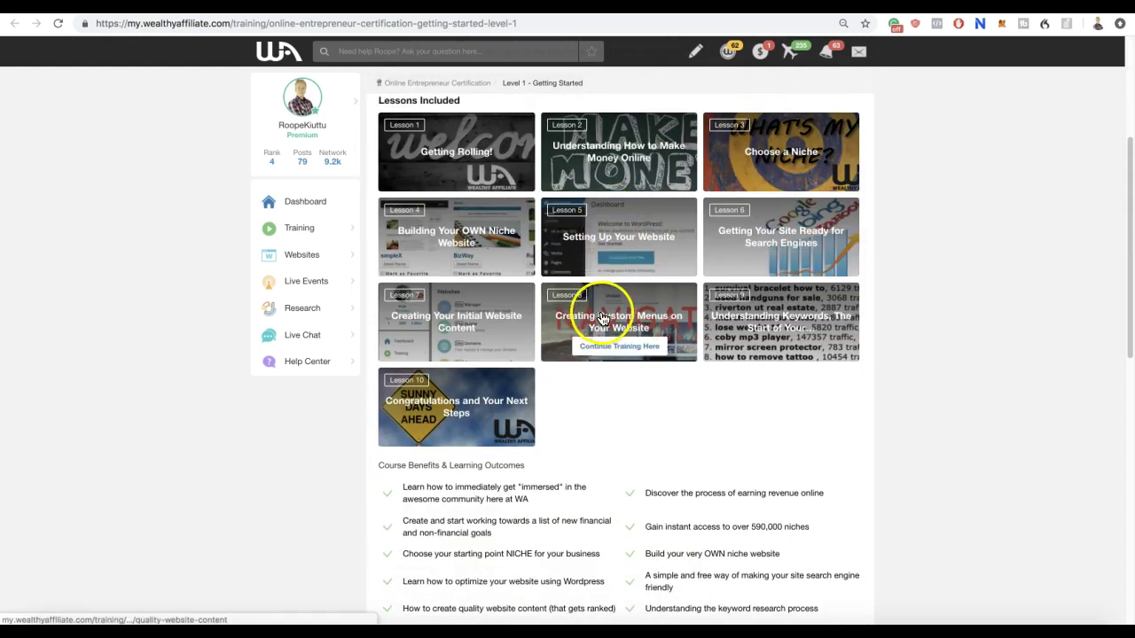
{"action": "scroll", "coordinate": [608, 514], "scroll_direction": "up", "scroll_amount": 3}
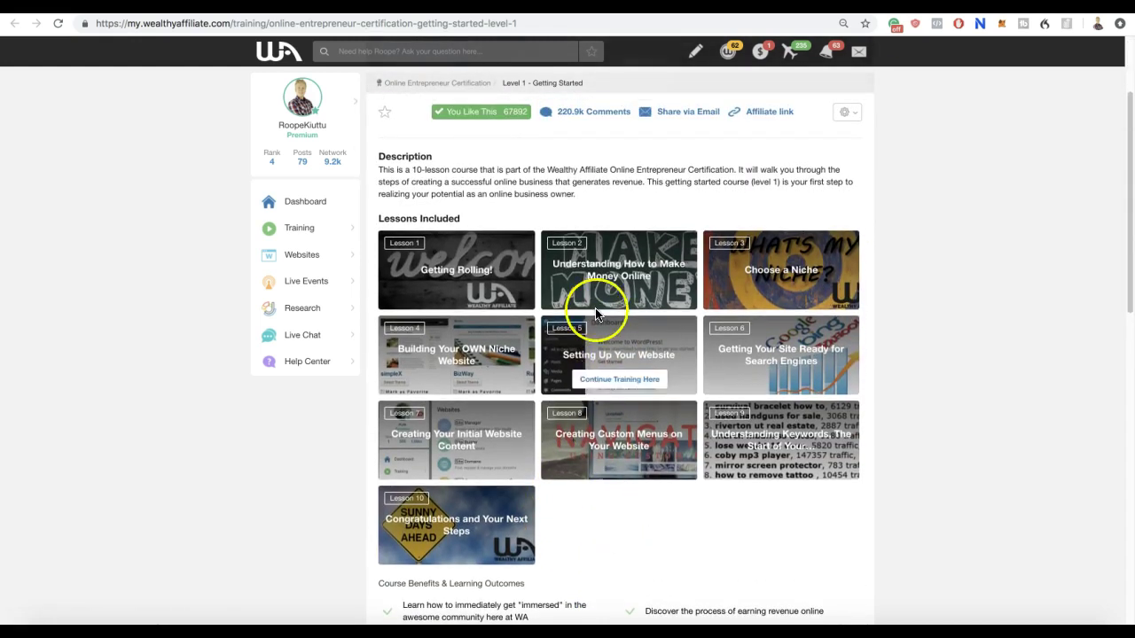
{"action": "scroll", "coordinate": [592, 283], "scroll_direction": "up", "scroll_amount": 3}
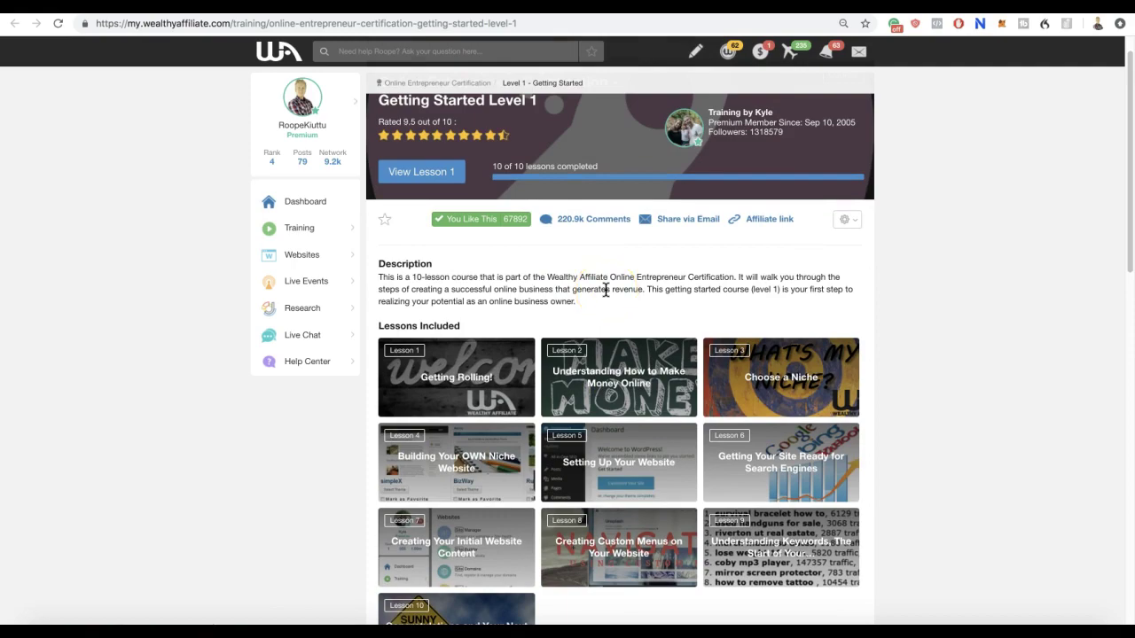
{"action": "key", "text": "ctrl+plus"}
{"action": "scroll", "coordinate": [621, 332], "scroll_direction": "down", "scroll_amount": 5}
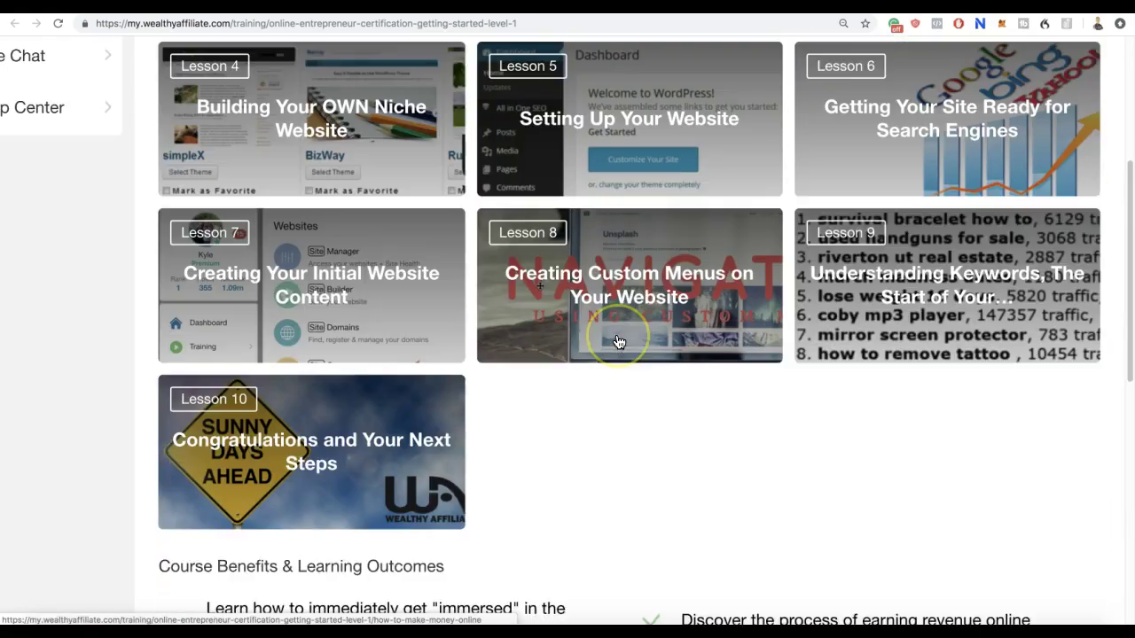
{"action": "scroll", "coordinate": [619, 342], "scroll_direction": "up", "scroll_amount": 5}
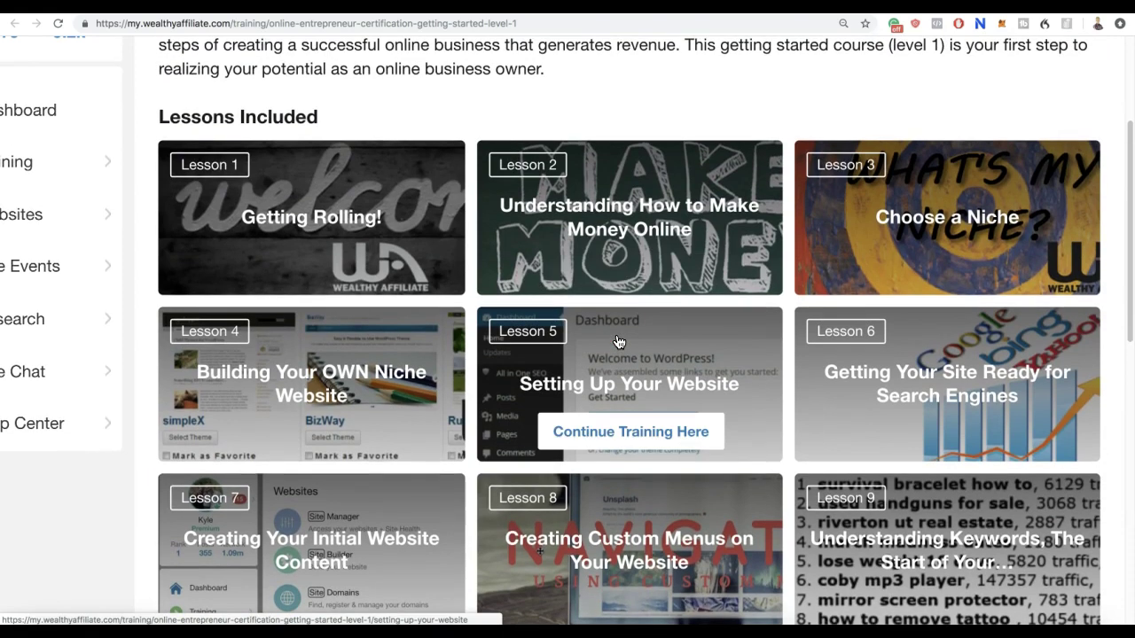
{"action": "scroll", "coordinate": [619, 342], "scroll_direction": "right", "scroll_amount": 3}
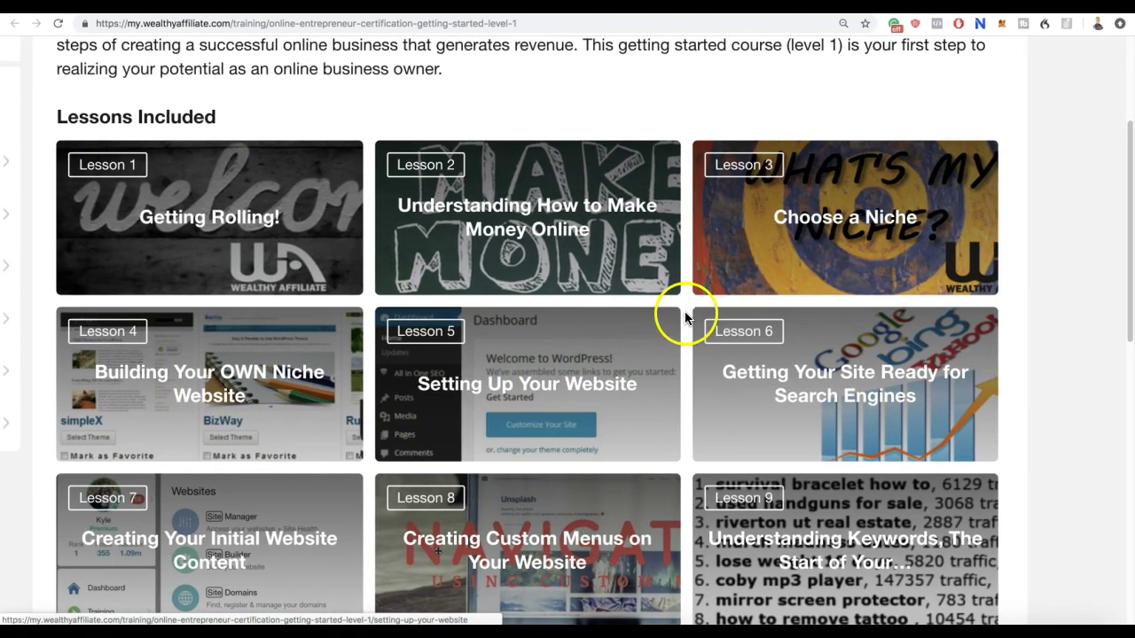
Zoom back out and scroll through all ten lessons, briefly selecting the whole page.
{"action": "key", "text": "ctrl+minus"}
{"action": "key", "text": "ctrl+minus"}
{"action": "scroll", "coordinate": [684, 318], "scroll_direction": "up", "scroll_amount": 4}
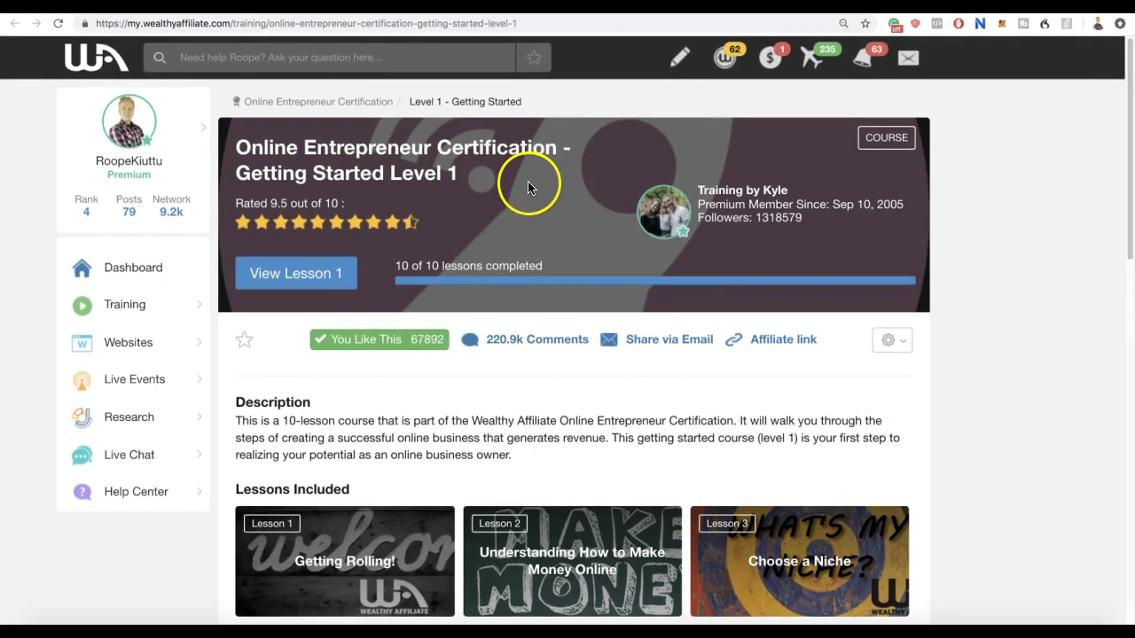
{"action": "scroll", "coordinate": [463, 341], "scroll_direction": "down", "scroll_amount": 4}
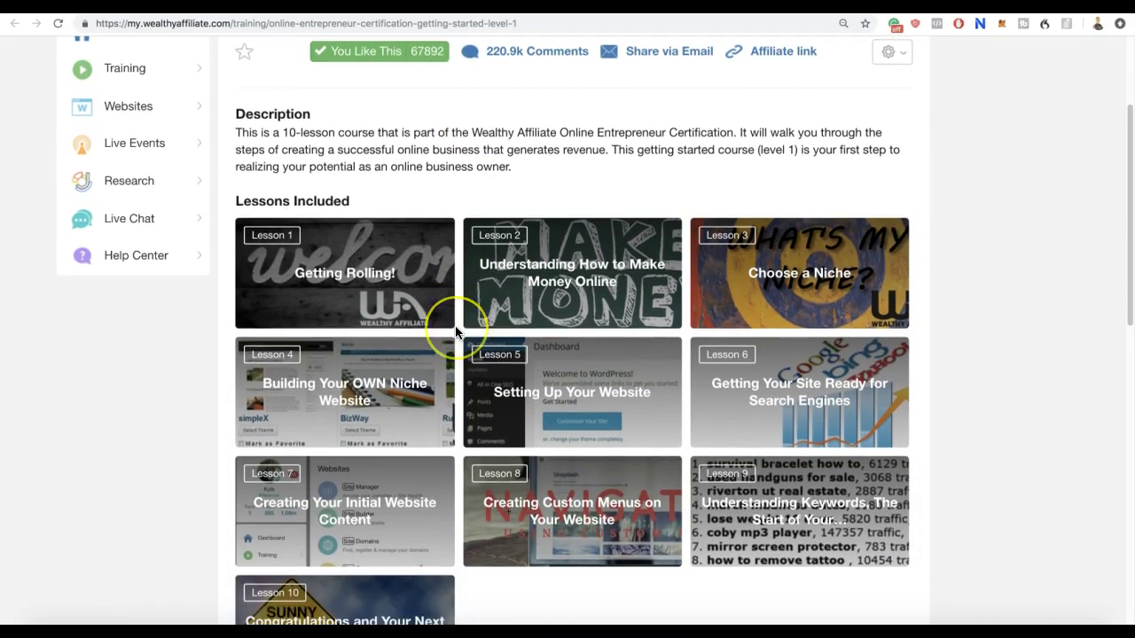
{"action": "scroll", "coordinate": [454, 326], "scroll_direction": "down", "scroll_amount": 6}
{"action": "scroll", "coordinate": [455, 326], "scroll_direction": "up", "scroll_amount": 6}
{"action": "scroll", "coordinate": [455, 327], "scroll_direction": "down", "scroll_amount": 2}
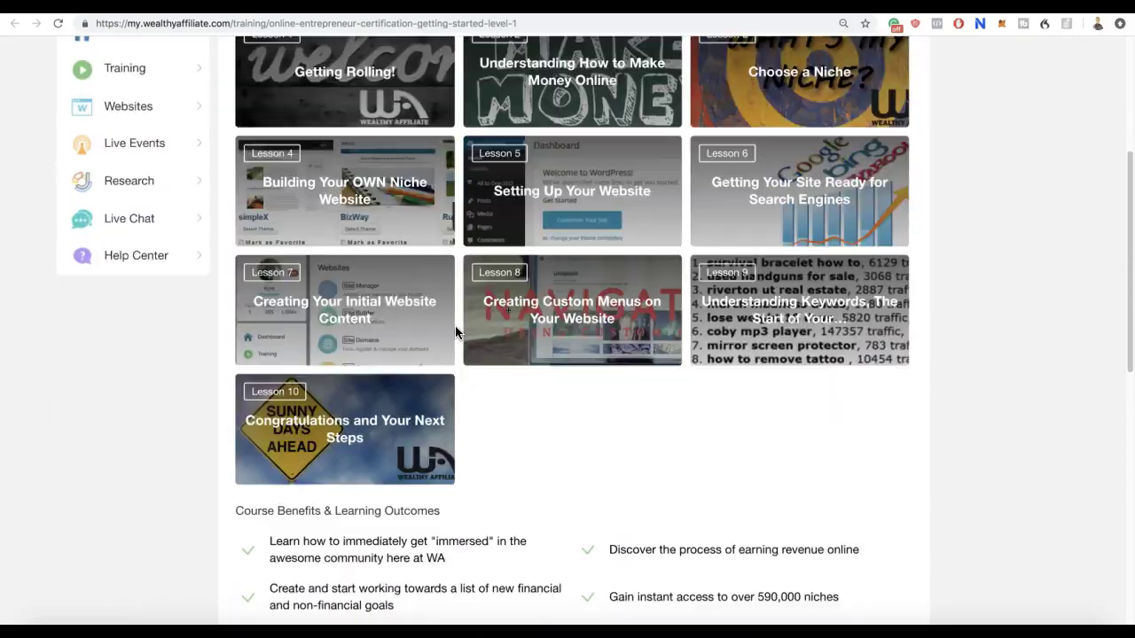
{"action": "scroll", "coordinate": [456, 327], "scroll_direction": "down", "scroll_amount": 5}
{"action": "scroll", "coordinate": [455, 327], "scroll_direction": "up", "scroll_amount": 10}
{"action": "scroll", "coordinate": [456, 327], "scroll_direction": "down", "scroll_amount": 1}
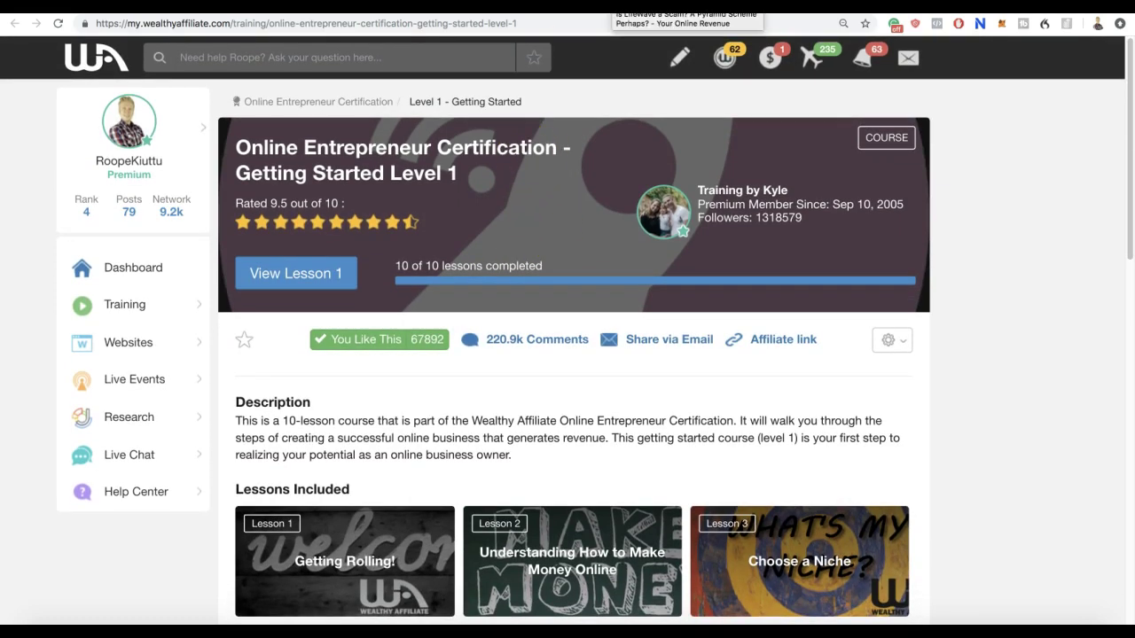
{"action": "left_click", "coordinate": [1072, 92]}
{"action": "key", "text": "ctrl+a"}
{"action": "left_click", "coordinate": [1073, 92]}
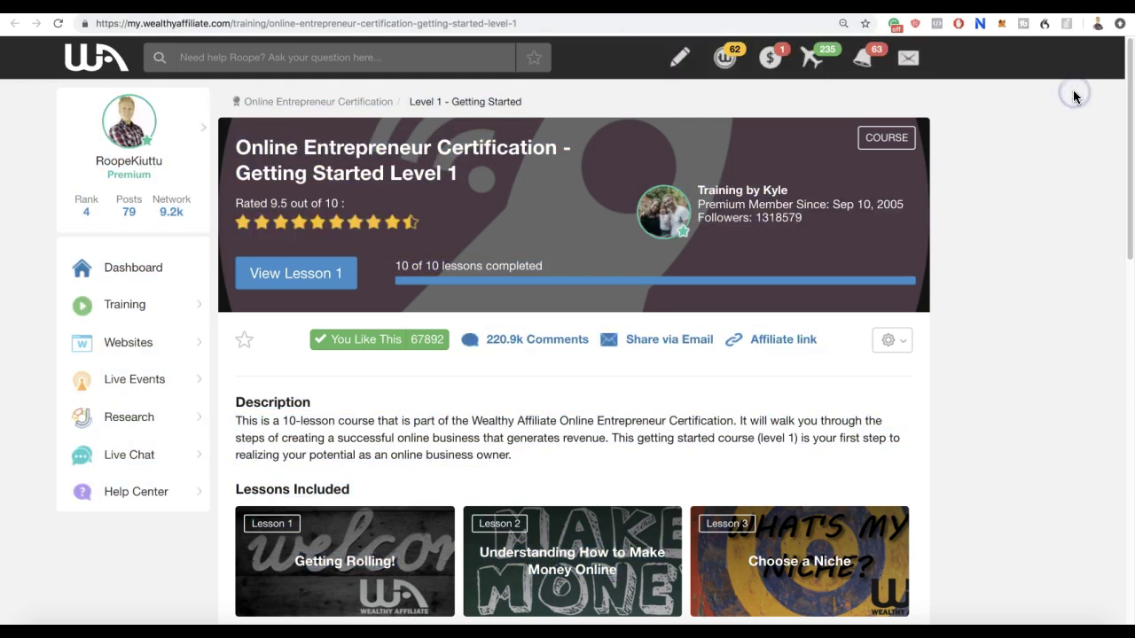
Browse the LifeWave Alavida skincare listing, then cycle back to the Getting Started course tab.
{"action": "left_click", "coordinate": [453, 7]}
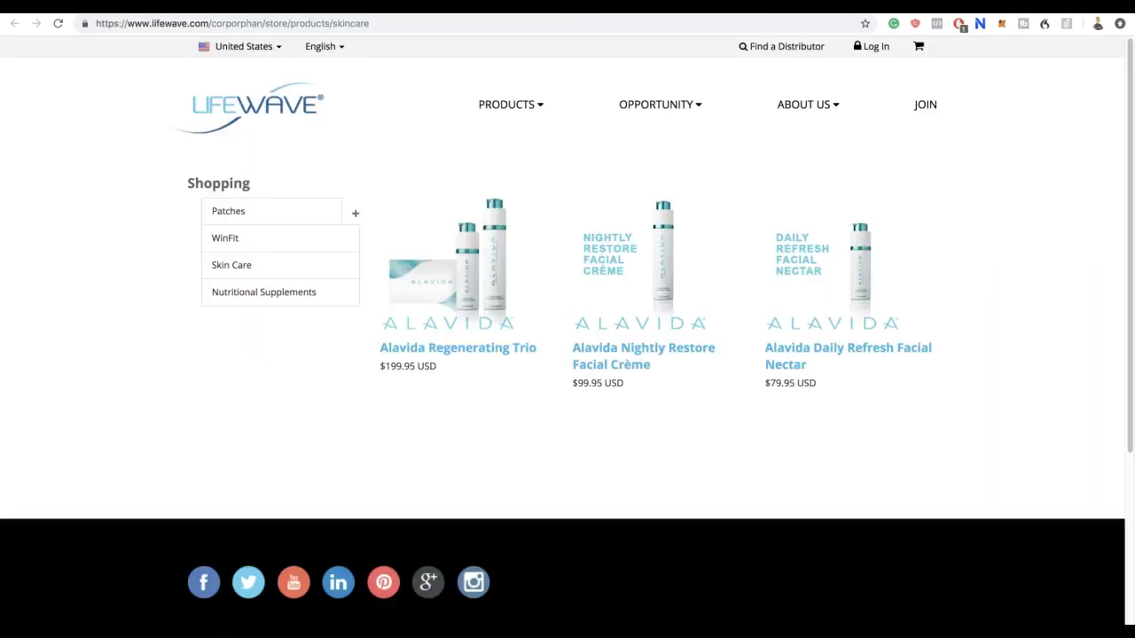
{"action": "mouse_move", "coordinate": [510, 104]}
{"action": "left_click", "coordinate": [922, 462]}
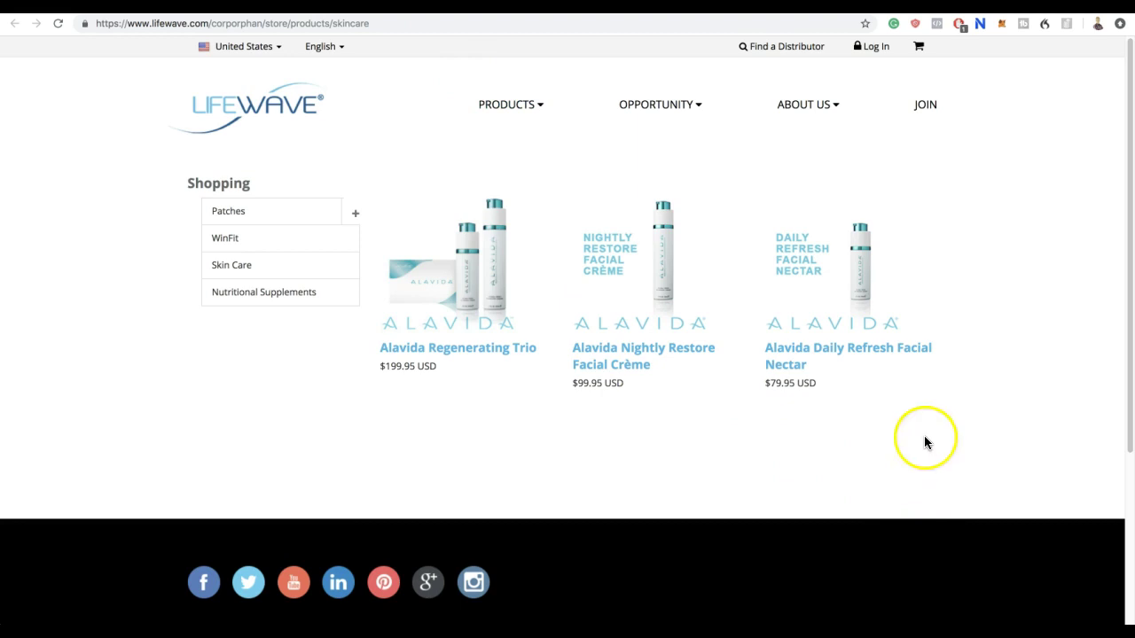
{"action": "scroll", "coordinate": [924, 441], "scroll_direction": "down", "scroll_amount": 5}
{"action": "scroll", "coordinate": [923, 435], "scroll_direction": "up", "scroll_amount": 5}
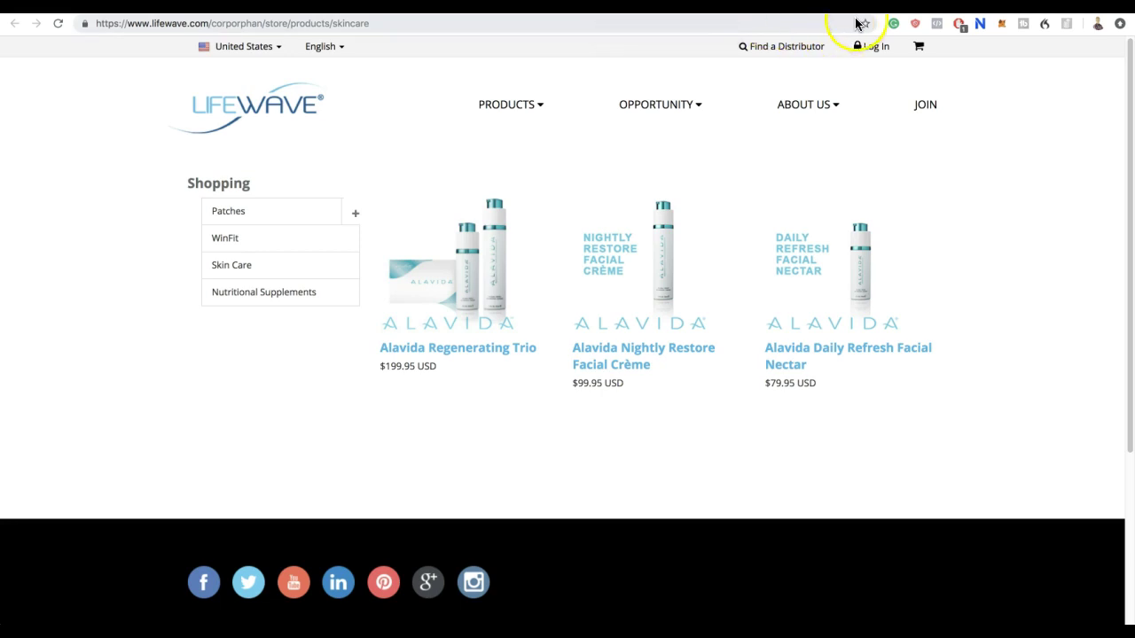
{"action": "key", "text": "ctrl+Tab"}
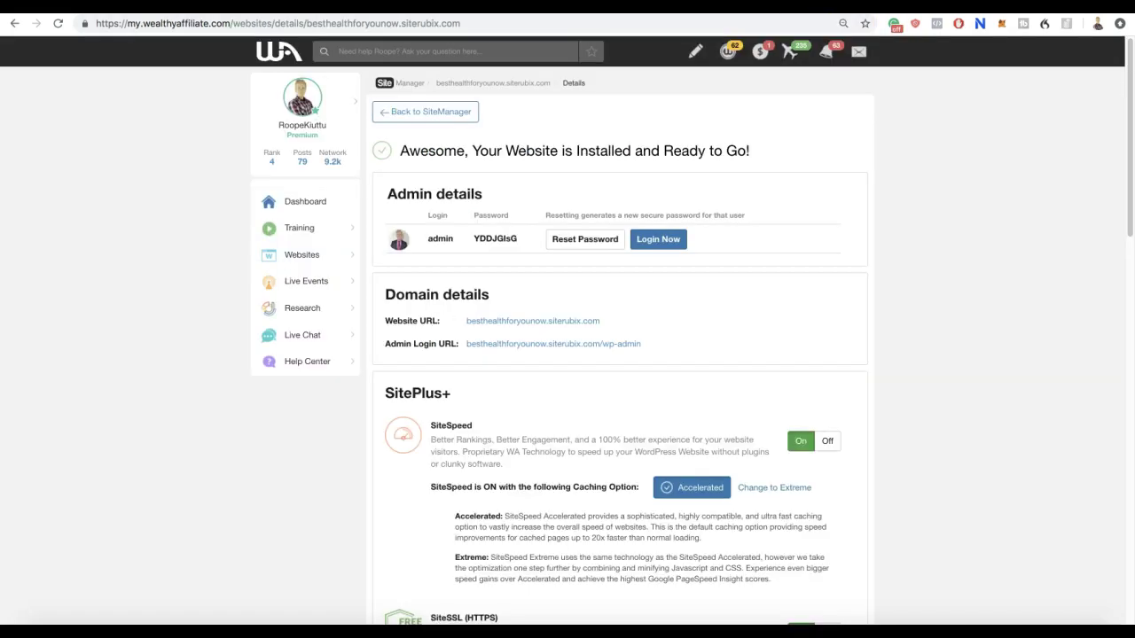
{"action": "key", "text": "ctrl+Tab"}
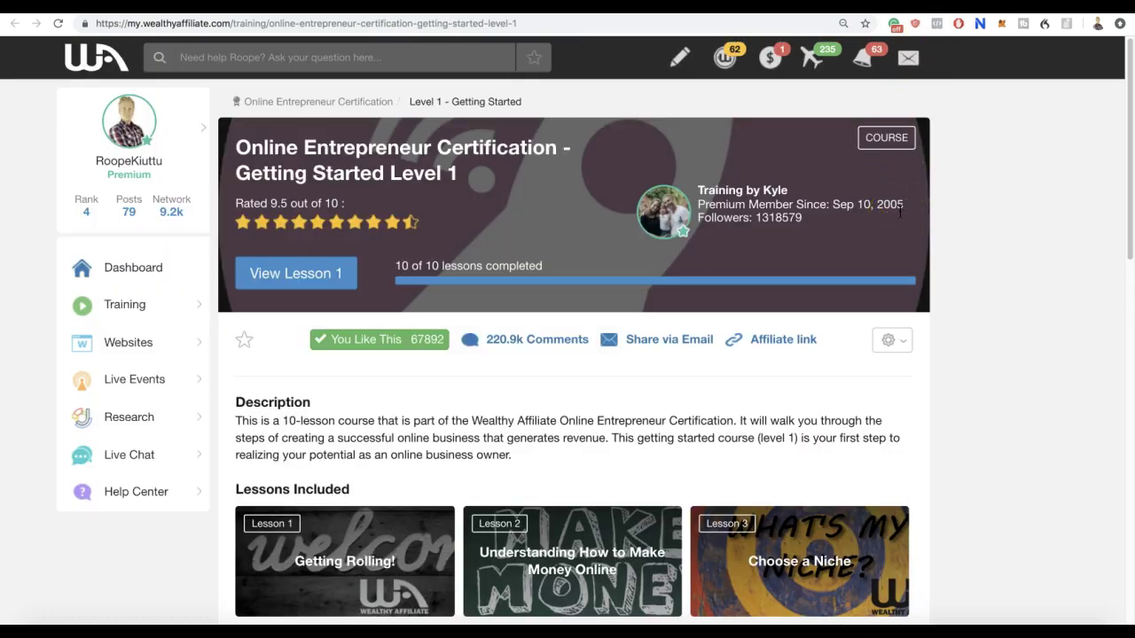
Browse the Training course catalogue, then dismiss it to show the 10-of-10-completed course page.
{"action": "scroll", "coordinate": [900, 211], "scroll_direction": "down", "scroll_amount": 5}
{"action": "scroll", "coordinate": [900, 211], "scroll_direction": "up", "scroll_amount": 5}
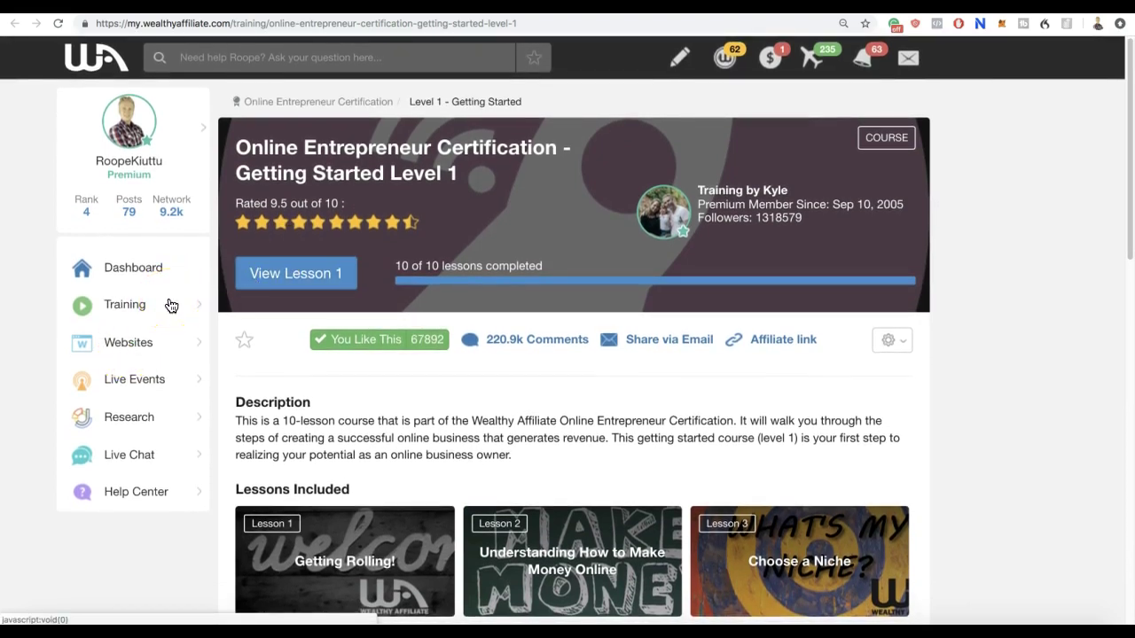
{"action": "left_click", "coordinate": [170, 304]}
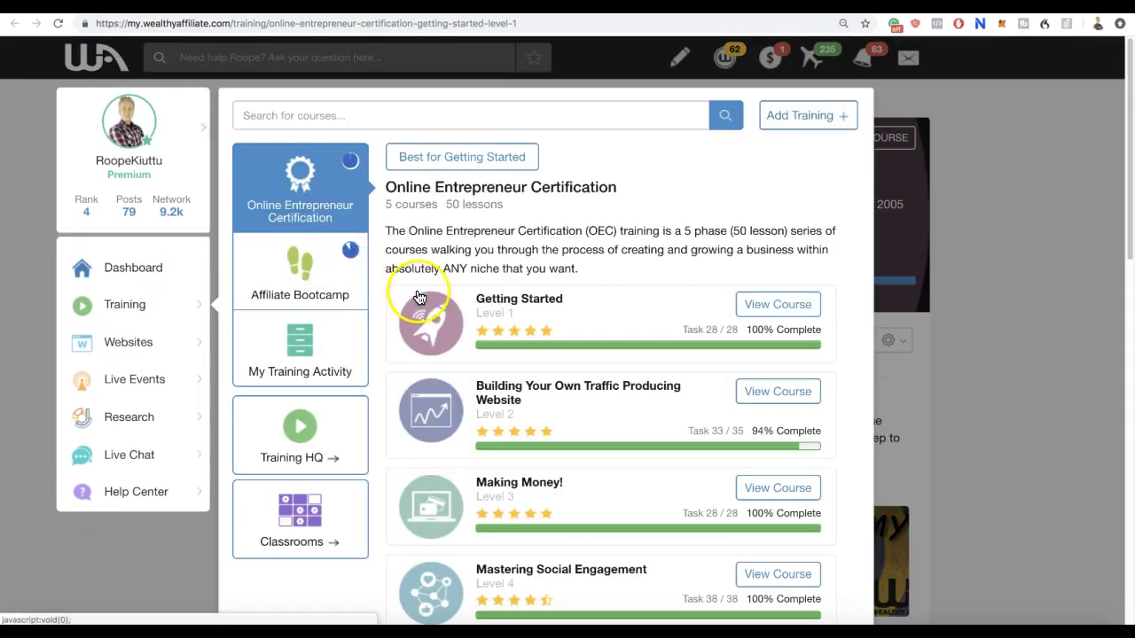
{"action": "scroll", "coordinate": [417, 302], "scroll_direction": "down", "scroll_amount": 3}
{"action": "scroll", "coordinate": [396, 365], "scroll_direction": "up", "scroll_amount": 2}
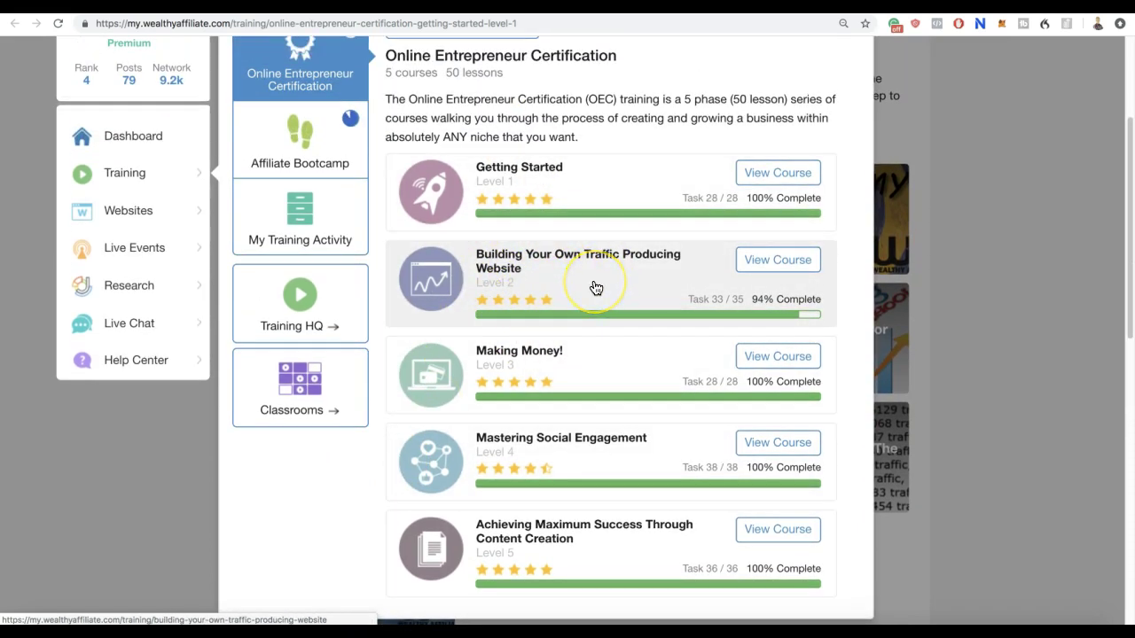
{"action": "left_click", "coordinate": [512, 364]}
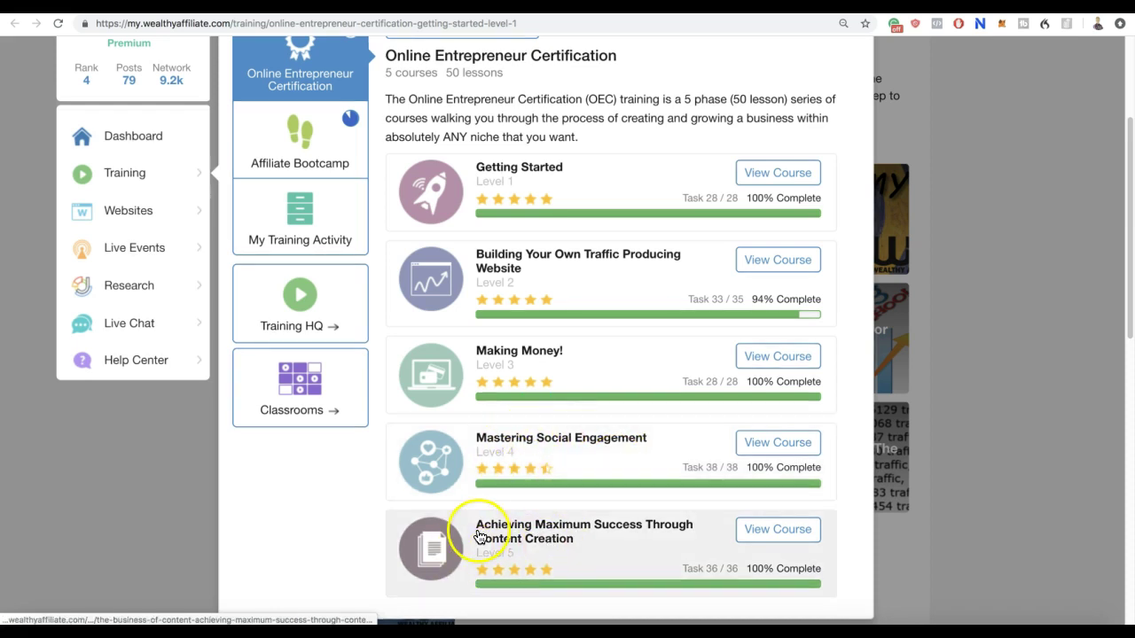
{"action": "scroll", "coordinate": [1006, 459], "scroll_direction": "up", "scroll_amount": 3}
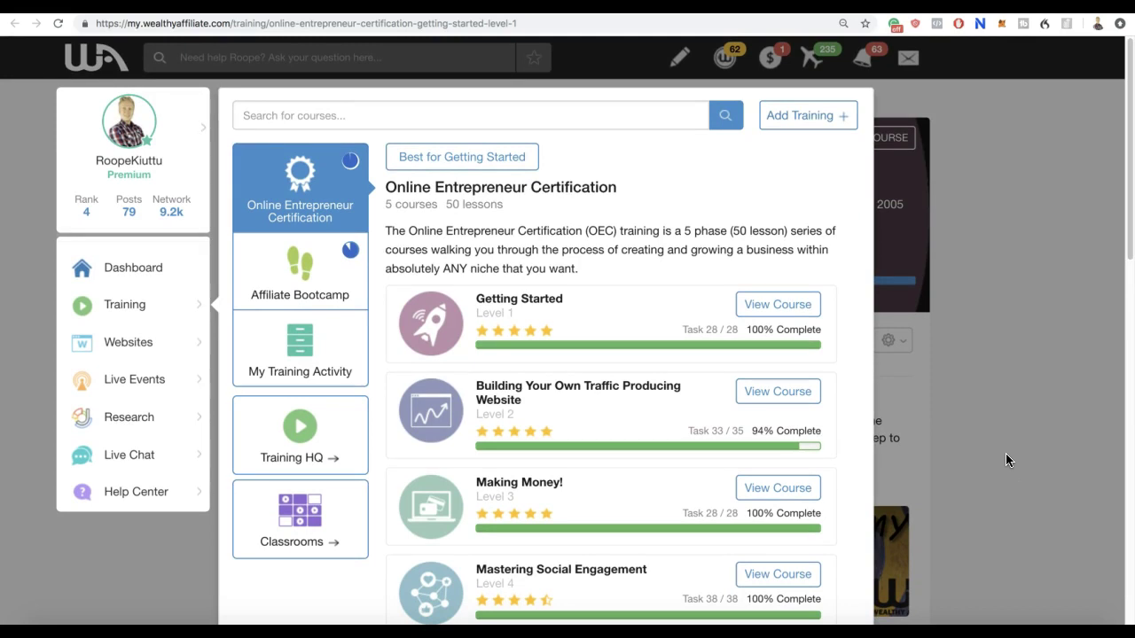
{"action": "left_click", "coordinate": [1005, 460]}
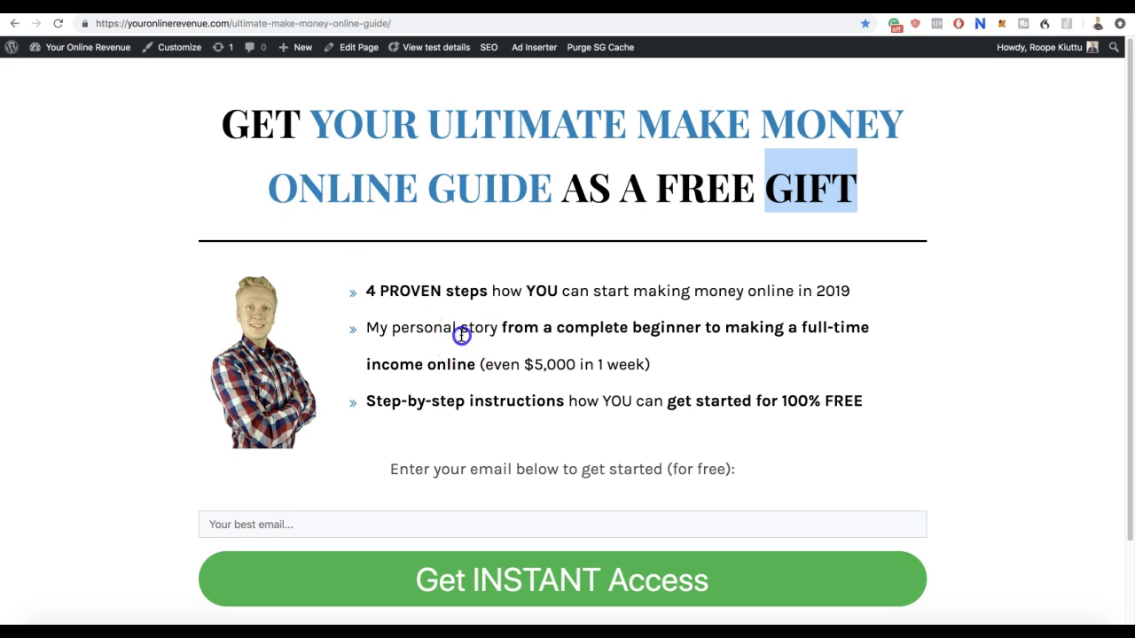
Highlight the guide's heading and its '$5,000 in 1 week' claim.
{"action": "left_click", "coordinate": [462, 335]}
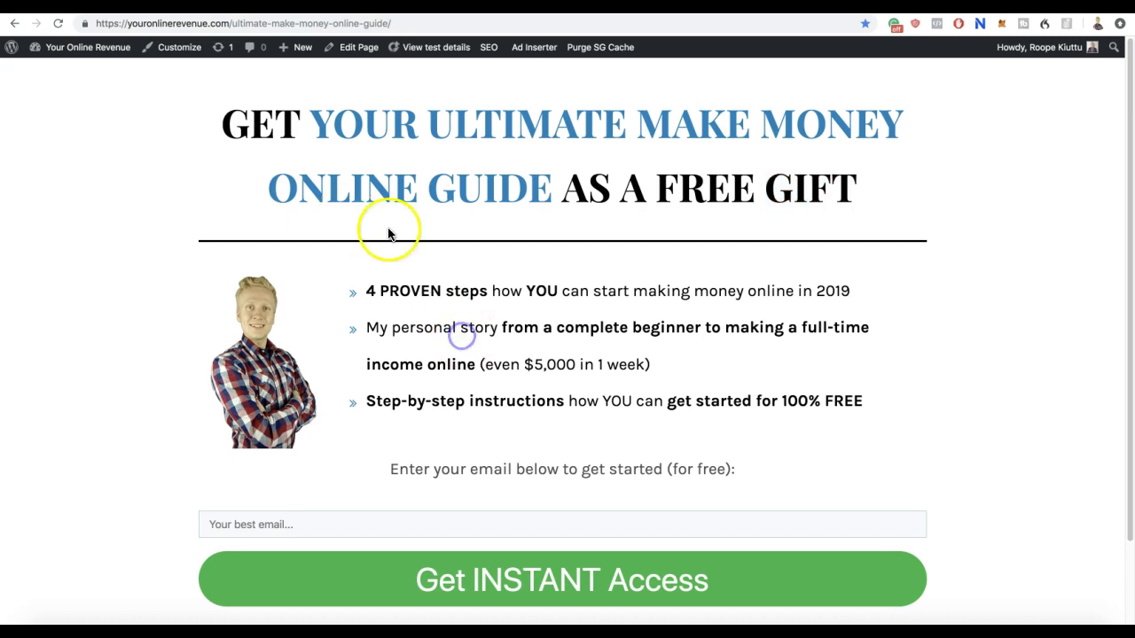
{"action": "left_click_drag", "start_coordinate": [308, 124], "coordinate": [873, 225]}
{"action": "left_click", "coordinate": [873, 225]}
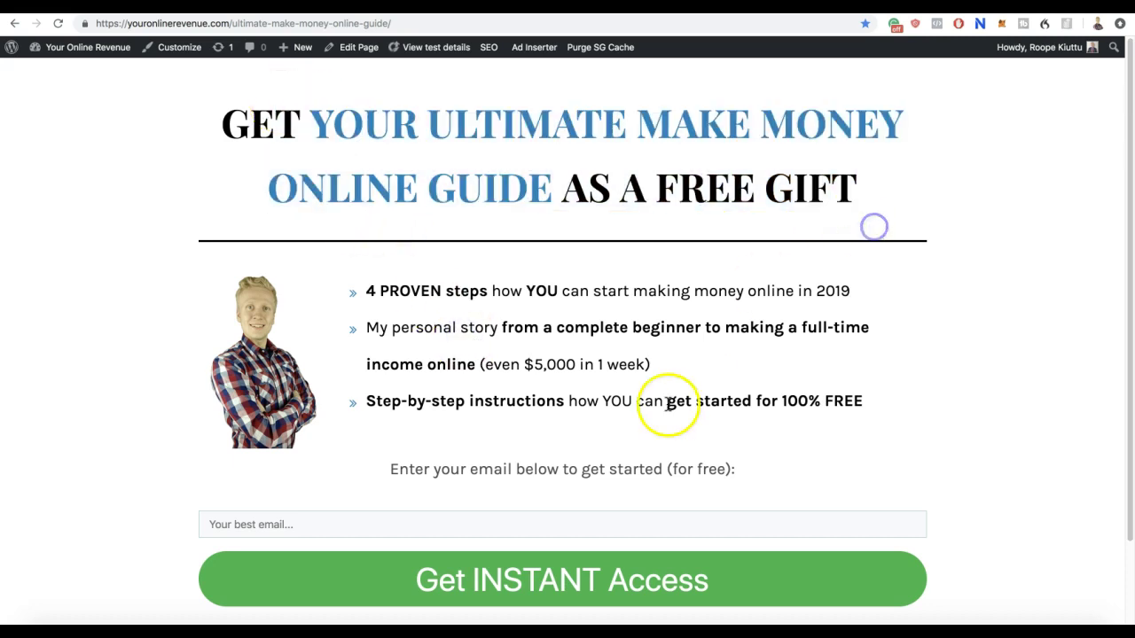
{"action": "mouse_move", "coordinate": [504, 358]}
{"action": "left_mouse_down"}
{"action": "mouse_move", "coordinate": [645, 359]}
{"action": "mouse_move", "coordinate": [490, 359]}
{"action": "left_mouse_up"}
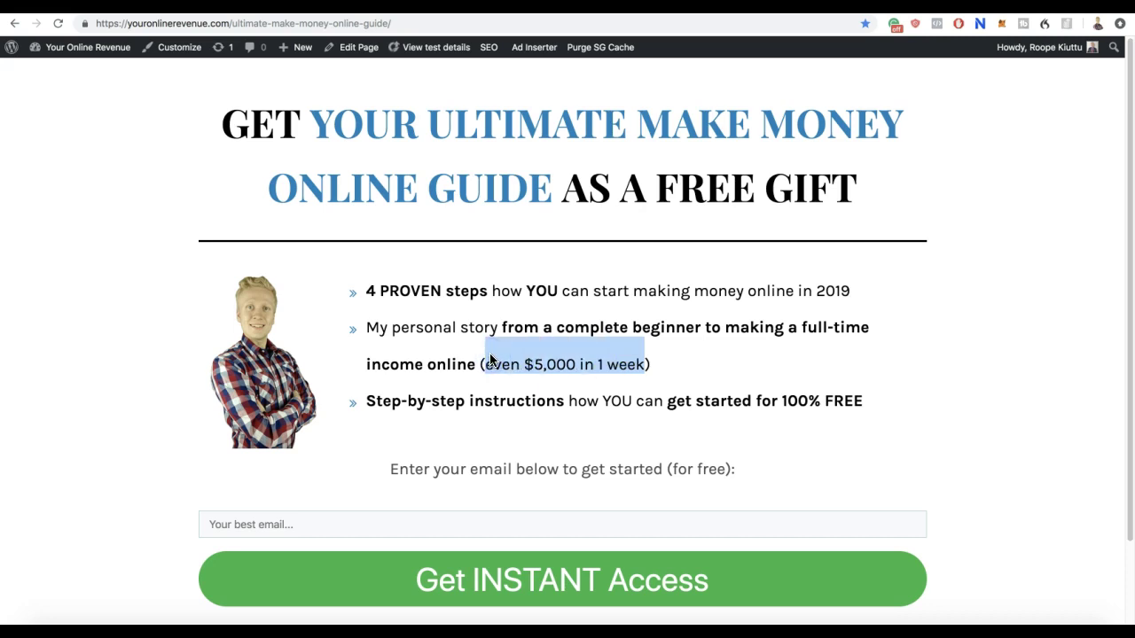
{"action": "left_click", "coordinate": [490, 359]}
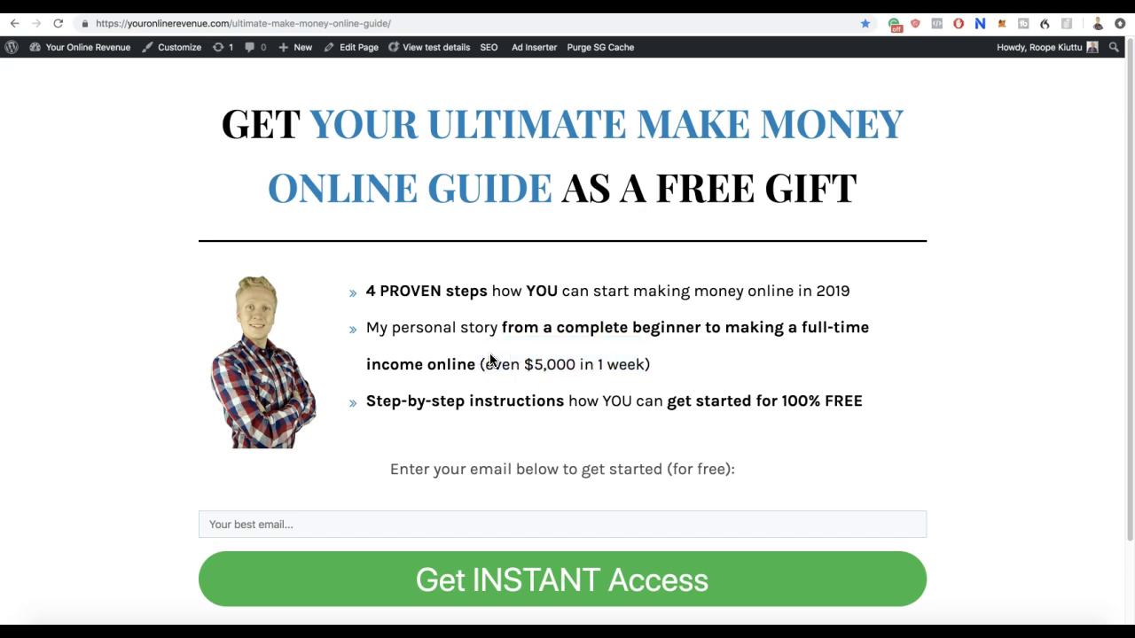
{"action": "left_click_drag", "start_coordinate": [490, 359], "coordinate": [643, 357]}
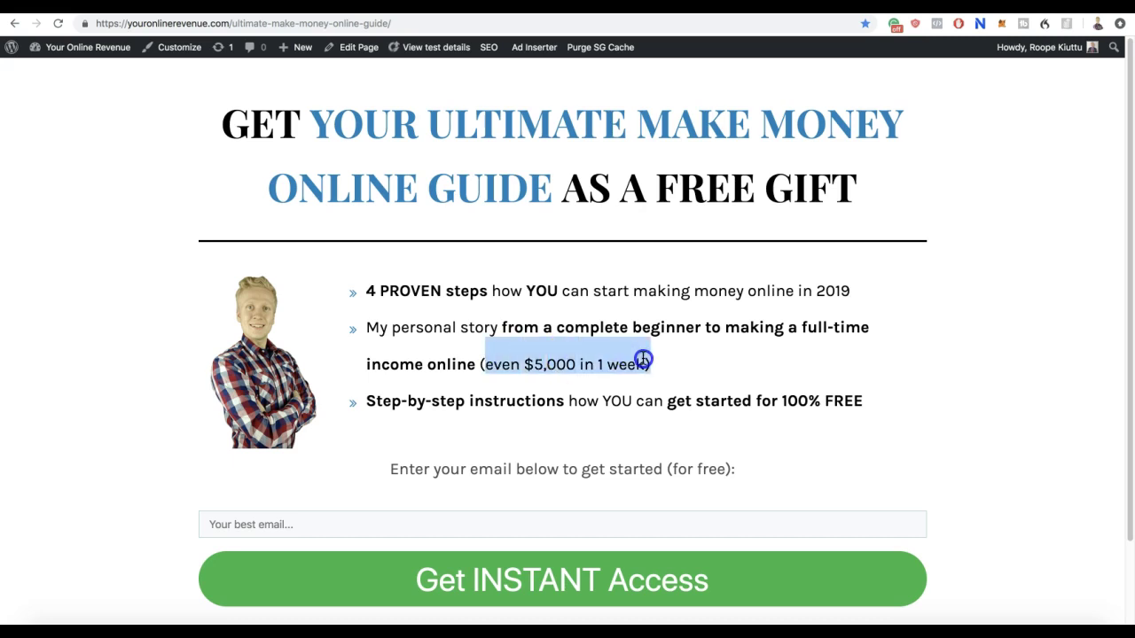
{"action": "left_click", "coordinate": [644, 358]}
Select the personal story, step-by-step instructions and first two bullet points in turn.
{"action": "triple_click", "coordinate": [565, 356]}
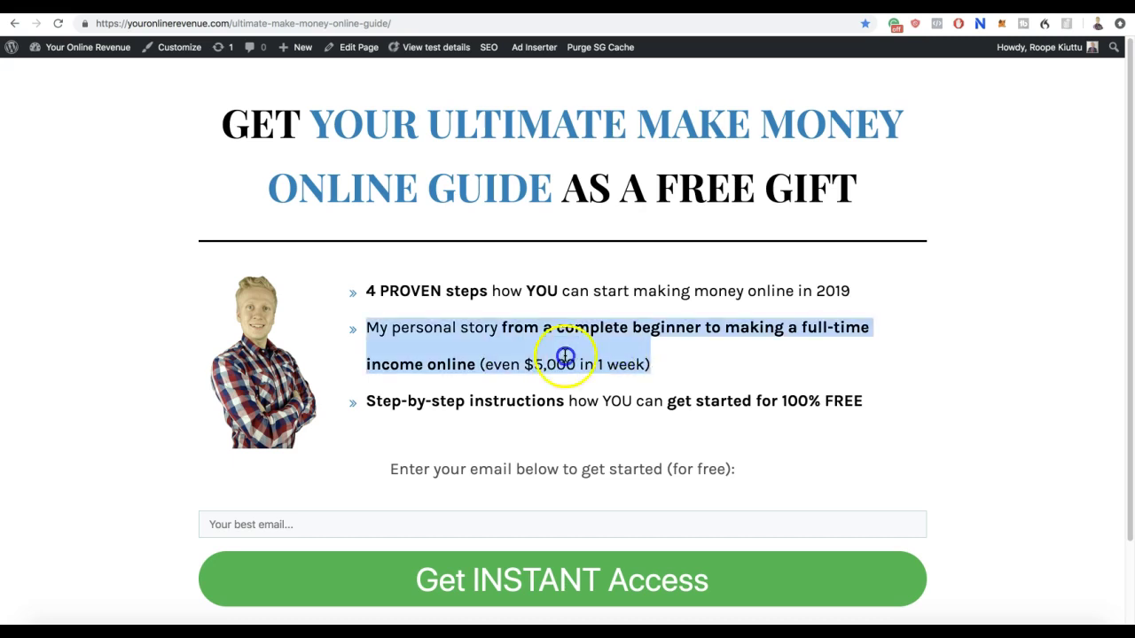
{"action": "triple_click", "coordinate": [488, 354]}
{"action": "left_click", "coordinate": [752, 422]}
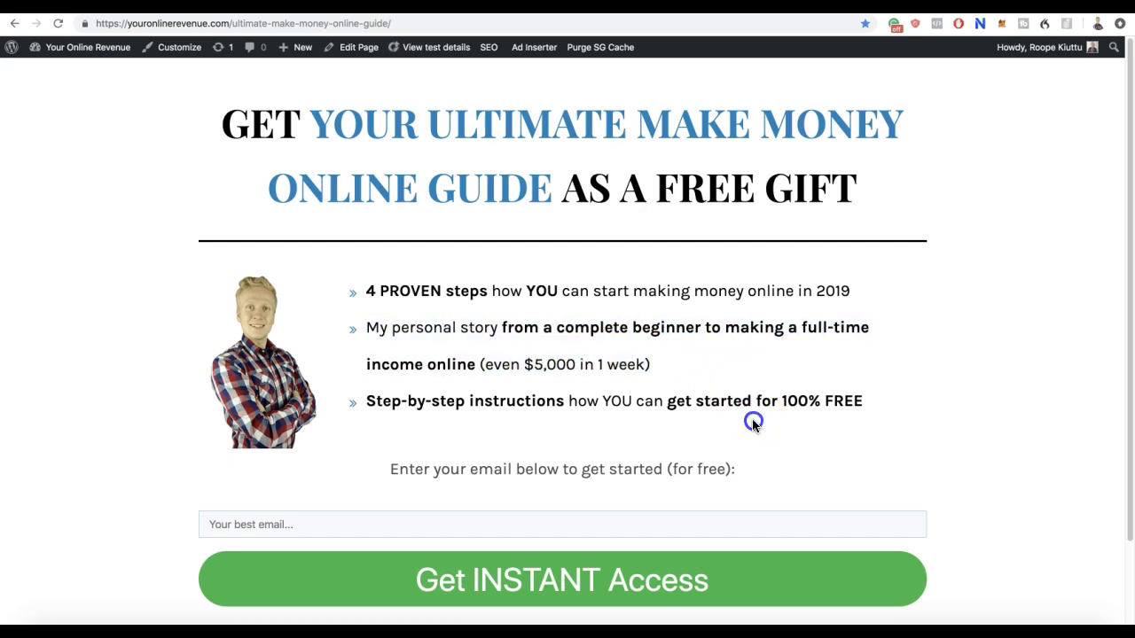
{"action": "triple_click", "coordinate": [764, 409]}
{"action": "triple_click", "coordinate": [708, 371]}
{"action": "triple_click", "coordinate": [727, 295]}
{"action": "left_click_drag", "start_coordinate": [727, 295], "coordinate": [716, 319]}
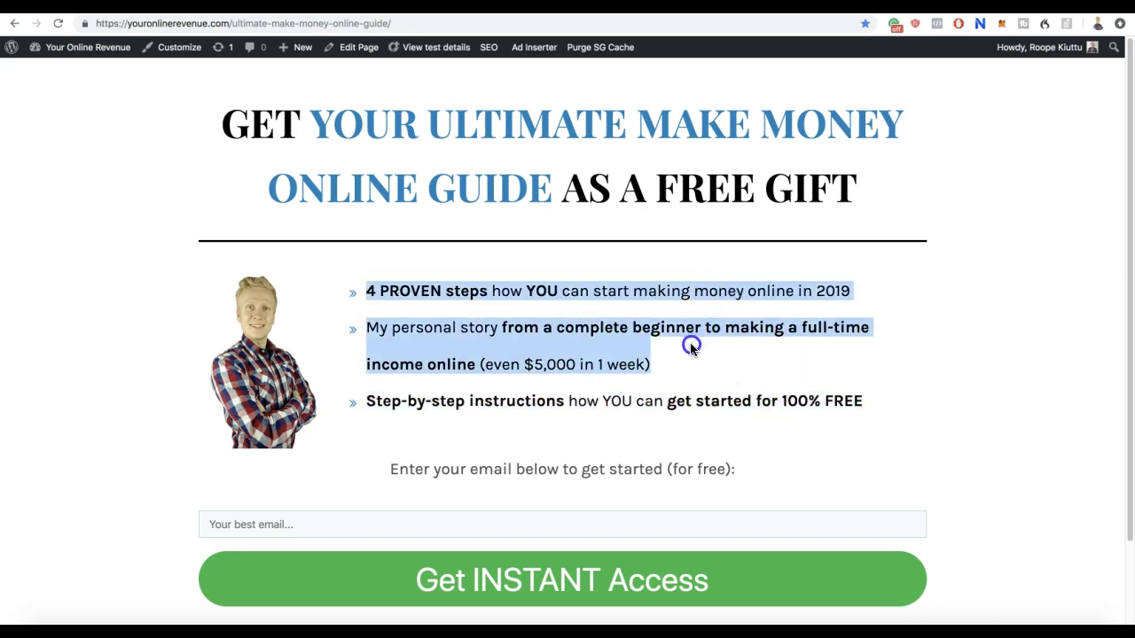
{"action": "left_click", "coordinate": [688, 342]}
{"action": "scroll", "coordinate": [687, 339], "scroll_direction": "down", "scroll_amount": 3}
{"action": "scroll", "coordinate": [686, 340], "scroll_direction": "up", "scroll_amount": 3}
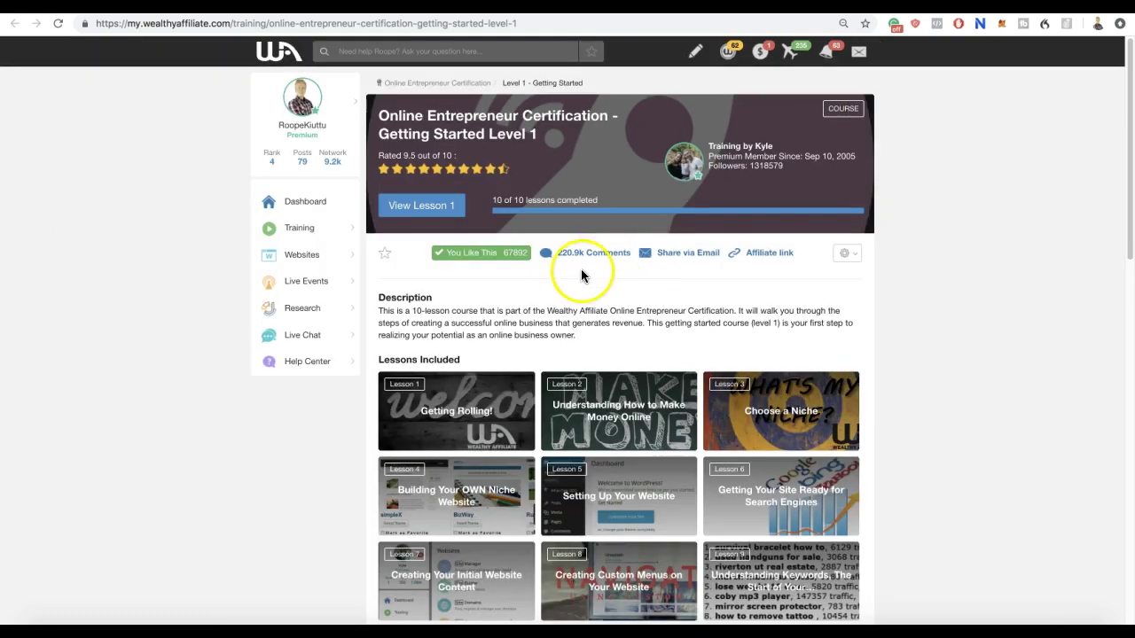
{"action": "key", "text": "ctrl+plus"}
{"action": "key", "text": "ctrl+plus"}
{"action": "key", "text": "ctrl+plus"}
{"action": "key", "text": "ctrl+plus"}
{"action": "key", "text": "ctrl+minus"}
{"action": "key", "text": "ctrl+minus"}
{"action": "key", "text": "ctrl+minus"}
{"action": "key", "text": "ctrl+minus"}
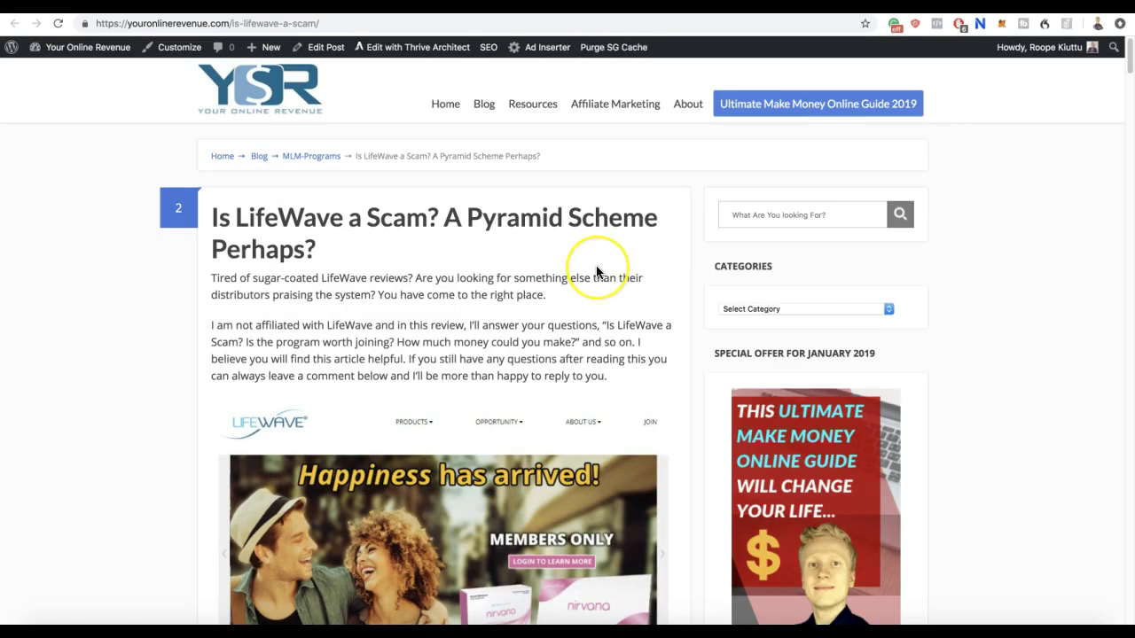
Scroll through the pricing sections of the 'Is LifeWave a Scam?' review.
{"action": "scroll", "coordinate": [595, 271], "scroll_direction": "down", "scroll_amount": 3}
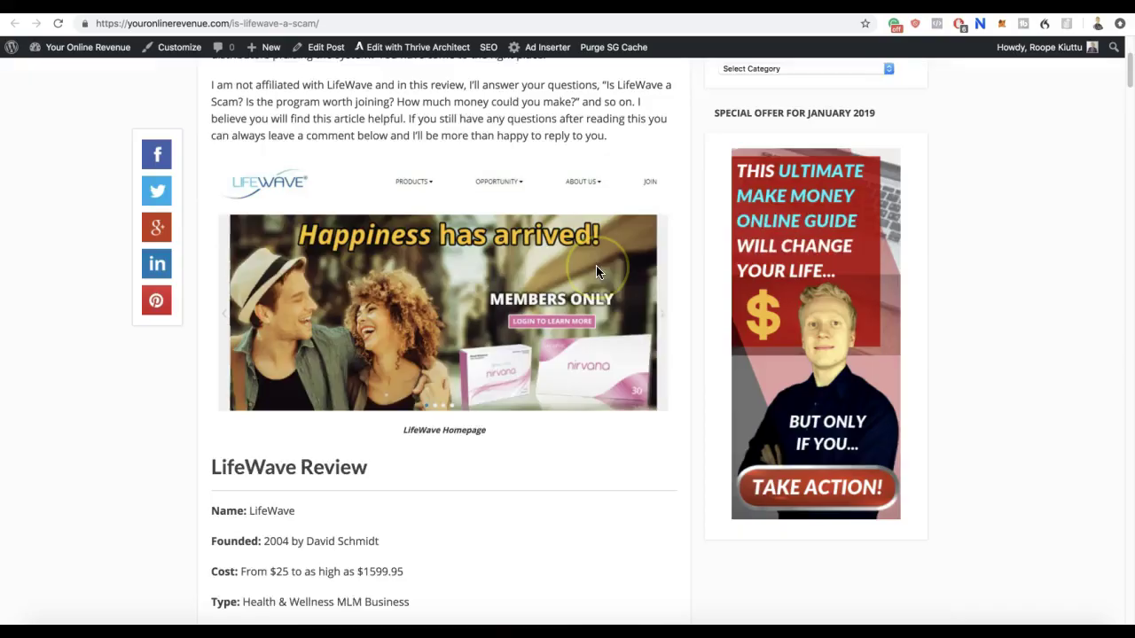
{"action": "scroll", "coordinate": [595, 271], "scroll_direction": "up", "scroll_amount": 3}
{"action": "scroll", "coordinate": [367, 319], "scroll_direction": "down", "scroll_amount": 20}
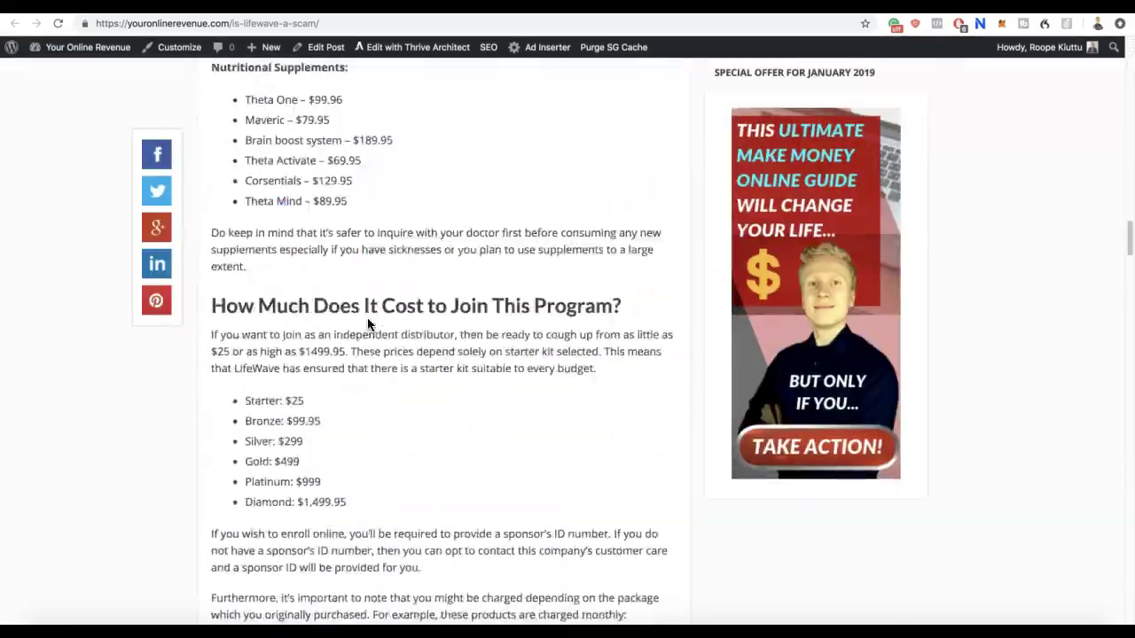
{"action": "scroll", "coordinate": [367, 317], "scroll_direction": "up", "scroll_amount": 20}
{"action": "scroll", "coordinate": [367, 318], "scroll_direction": "down", "scroll_amount": 20}
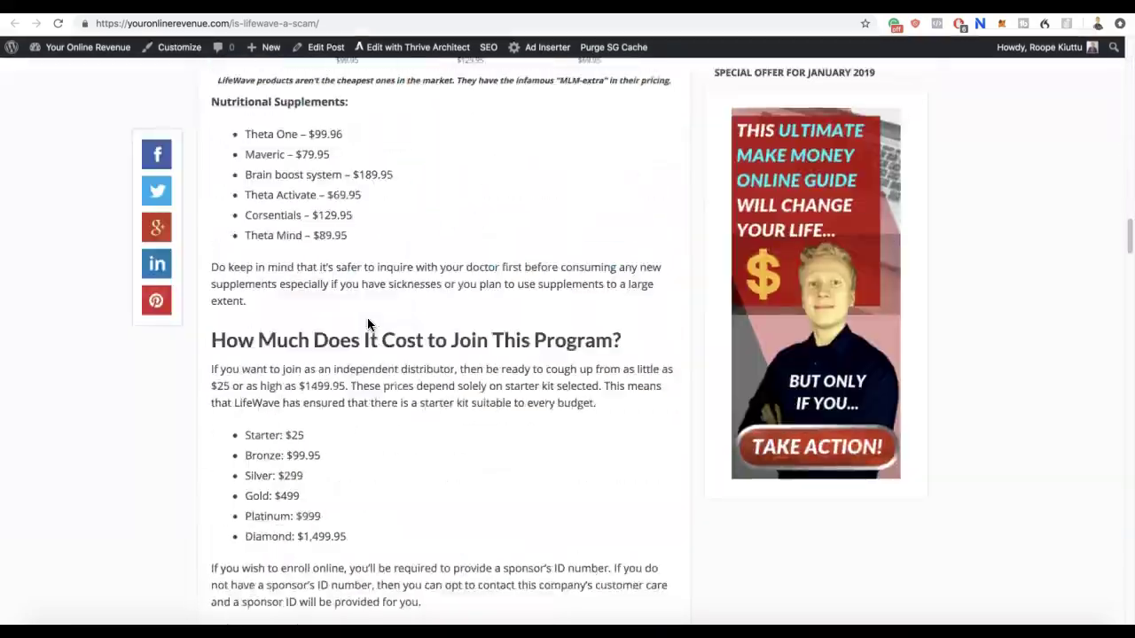
{"action": "scroll", "coordinate": [367, 321], "scroll_direction": "down", "scroll_amount": 5}
{"action": "scroll", "coordinate": [367, 321], "scroll_direction": "up", "scroll_amount": 20}
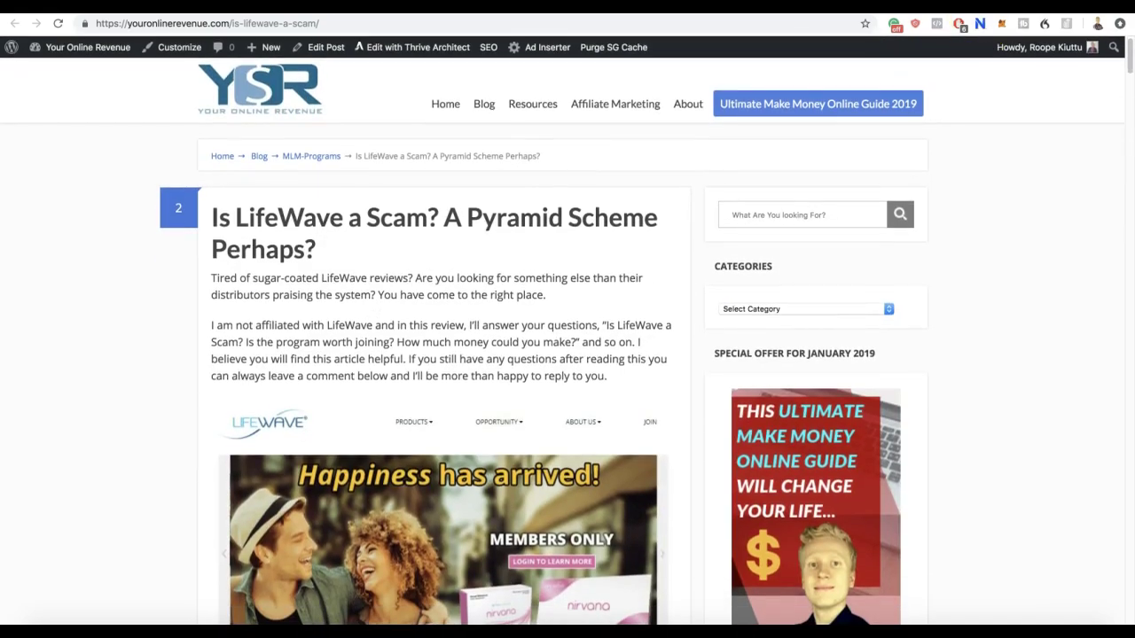
Switch between the review and the Wealthy Affiliate course tab, ending on the course page.
{"action": "key", "text": "ctrl+Tab"}
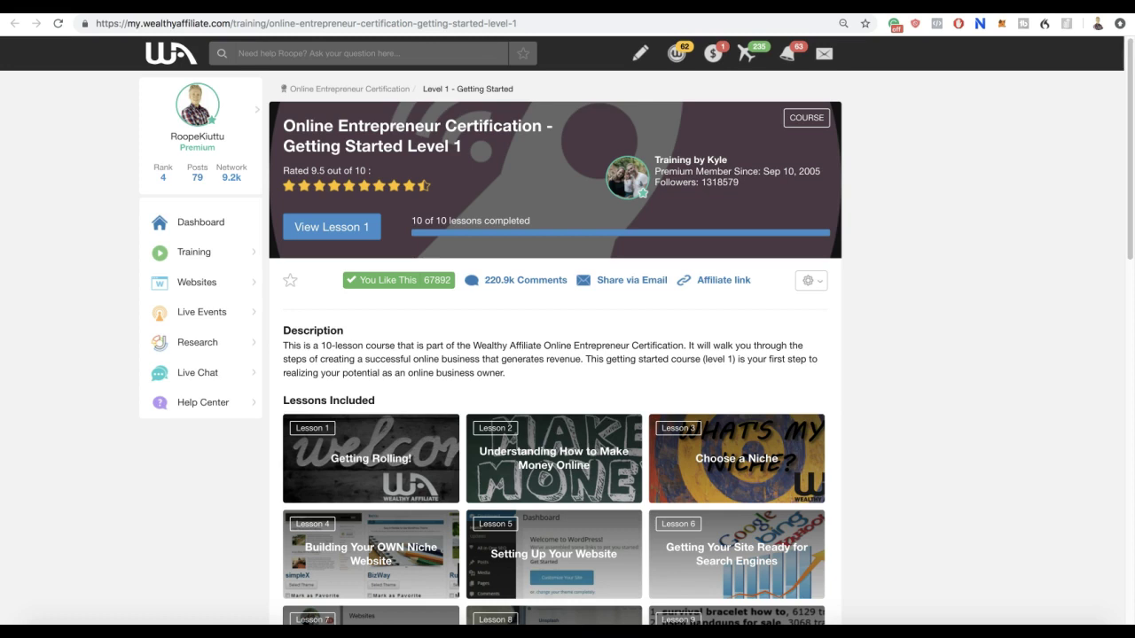
{"action": "key", "text": "ctrl+shift+Tab"}
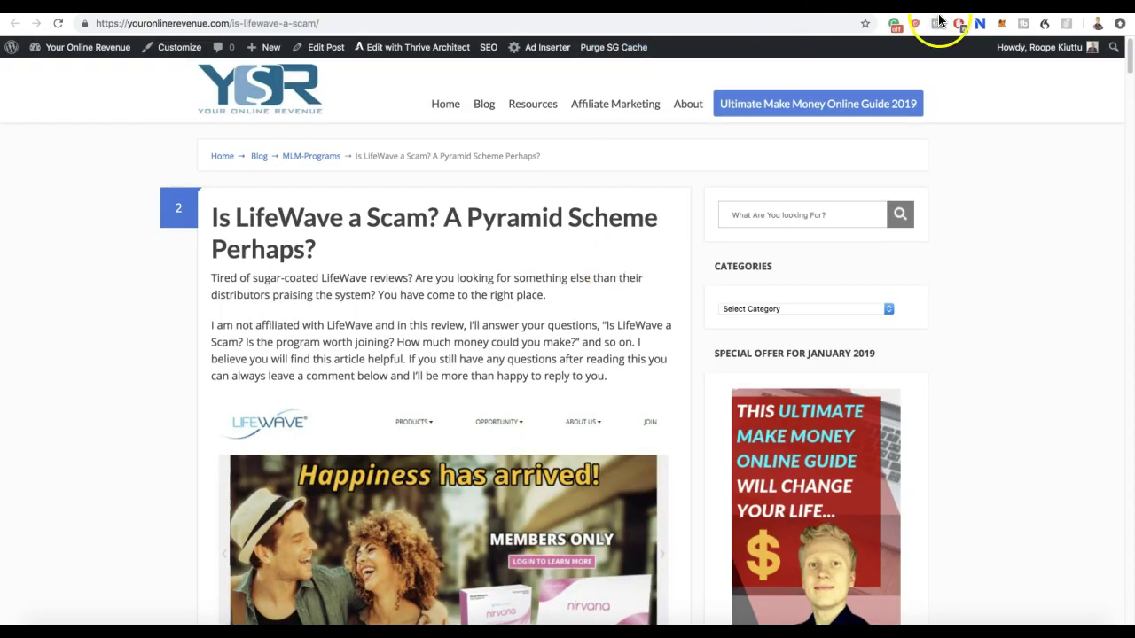
{"action": "key", "text": "ctrl+Tab"}
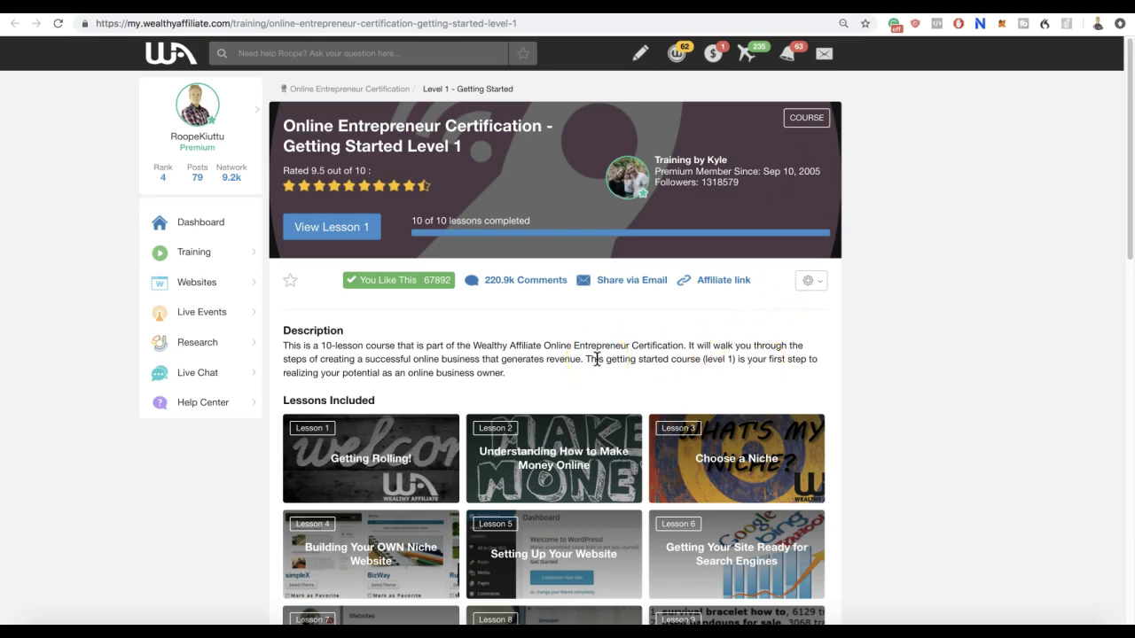
{"action": "key", "text": "ctrl+plus"}
{"action": "key", "text": "ctrl+plus"}
{"action": "key", "text": "ctrl+plus"}
{"action": "key", "text": "ctrl+plus"}
{"action": "key", "text": "ctrl+plus"}
{"action": "key", "text": "ctrl+minus"}
{"action": "key", "text": "ctrl+minus"}
{"action": "key", "text": "ctrl+minus"}
{"action": "key", "text": "ctrl+minus"}
{"action": "key", "text": "ctrl+minus"}
{"action": "key", "text": "ctrl+minus"}
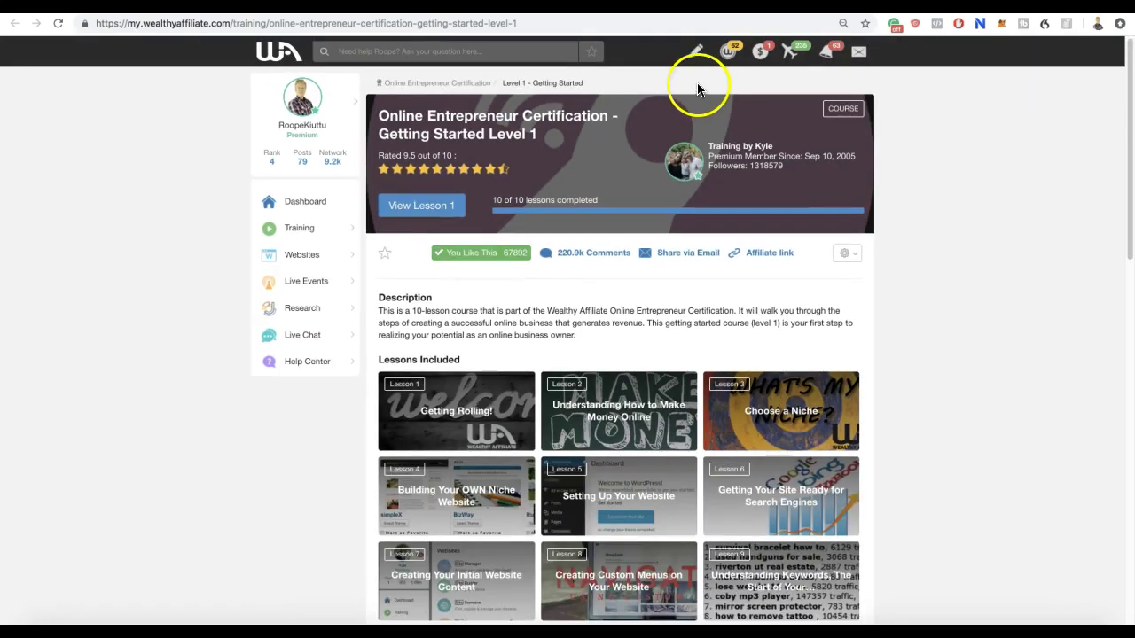
Bring up The LifeWave Opportunity tab and select its heading, toggling to the review and back.
{"action": "key", "text": "ctrl+Tab"}
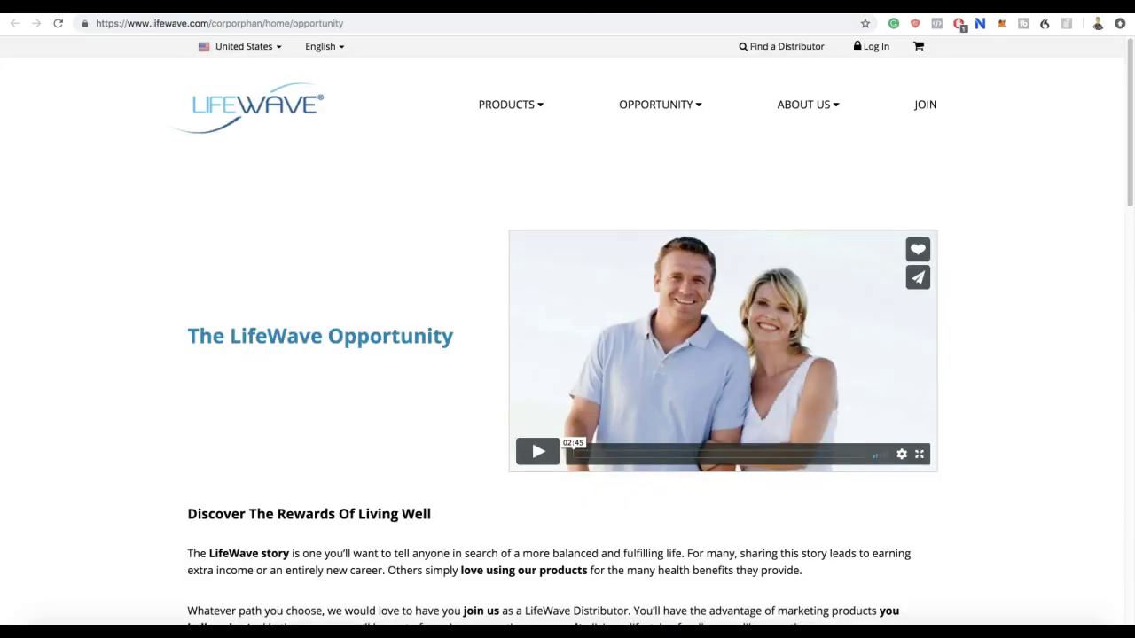
{"action": "triple_click", "coordinate": [393, 335]}
{"action": "left_click_drag", "start_coordinate": [392, 335], "coordinate": [403, 104]}
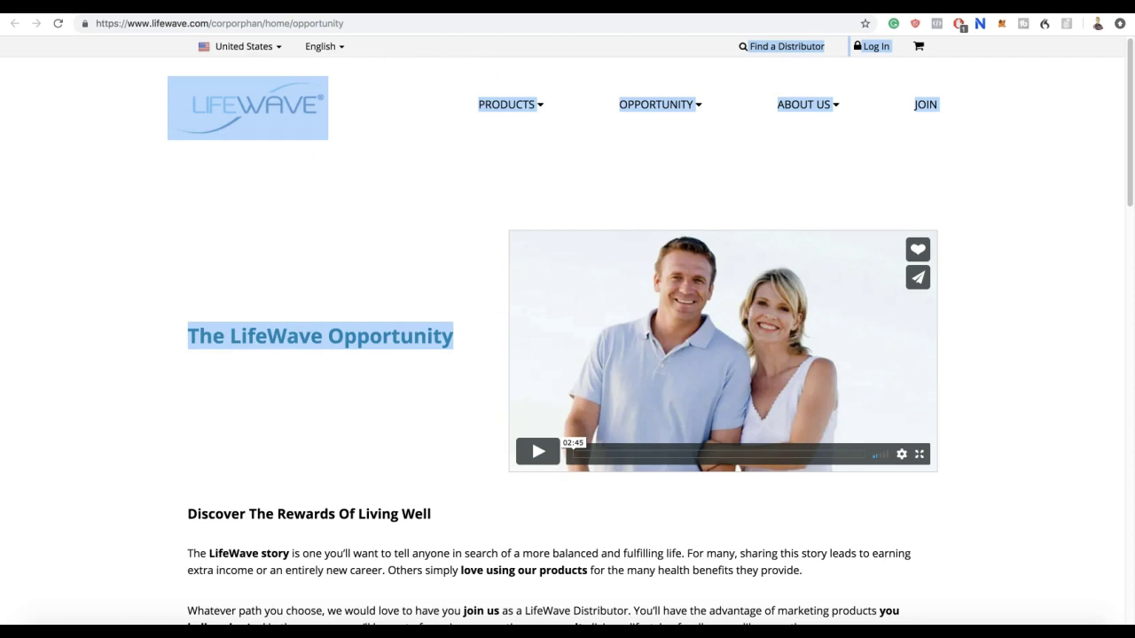
{"action": "key", "text": "ctrl+shift+Tab"}
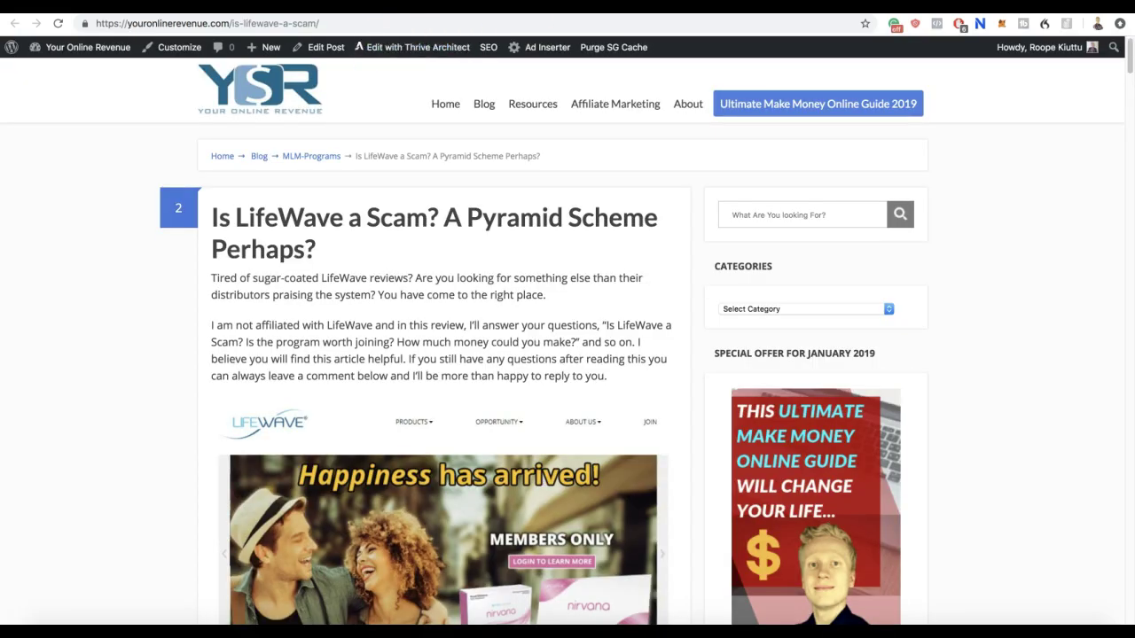
{"action": "key", "text": "ctrl+Tab"}
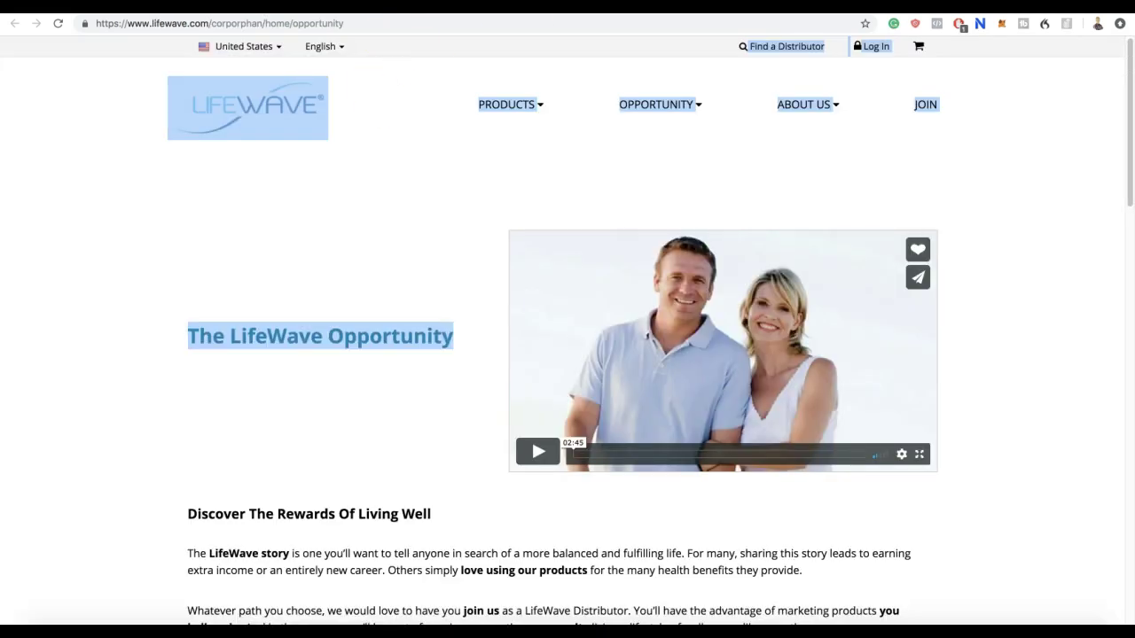
{"action": "key", "text": "ctrl+shift+Tab"}
{"action": "key", "text": "ctrl+Tab"}
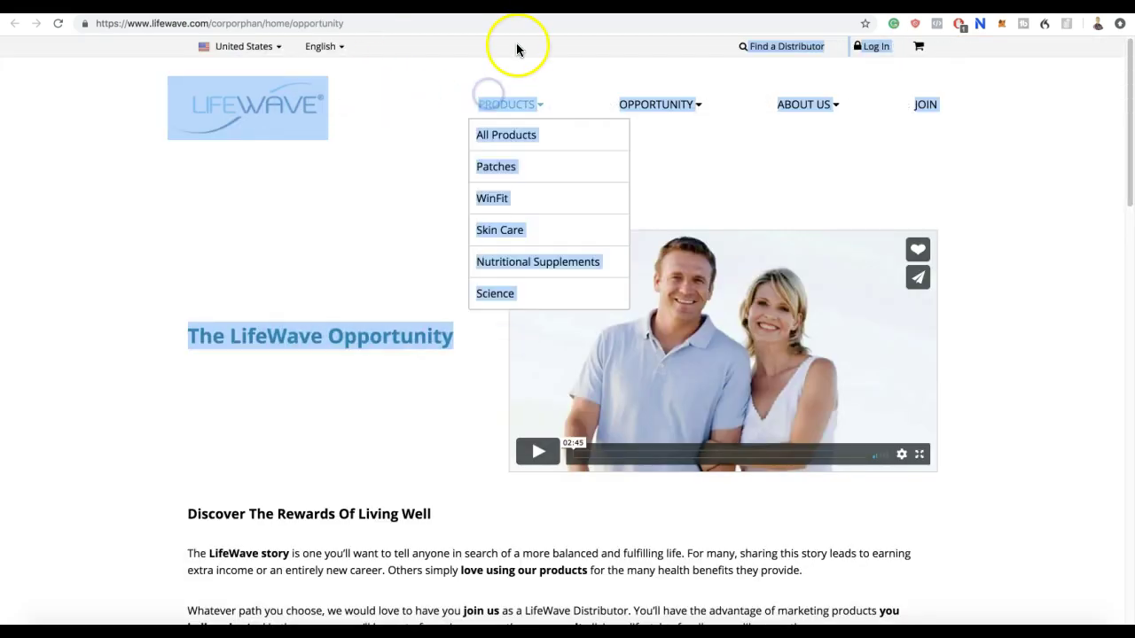
Scroll the Opportunity page past its 02:45 intro video and distributor support list.
{"action": "left_click_drag", "start_coordinate": [449, 104], "coordinate": [415, 352]}
{"action": "scroll", "coordinate": [437, 283], "scroll_direction": "down", "scroll_amount": 4}
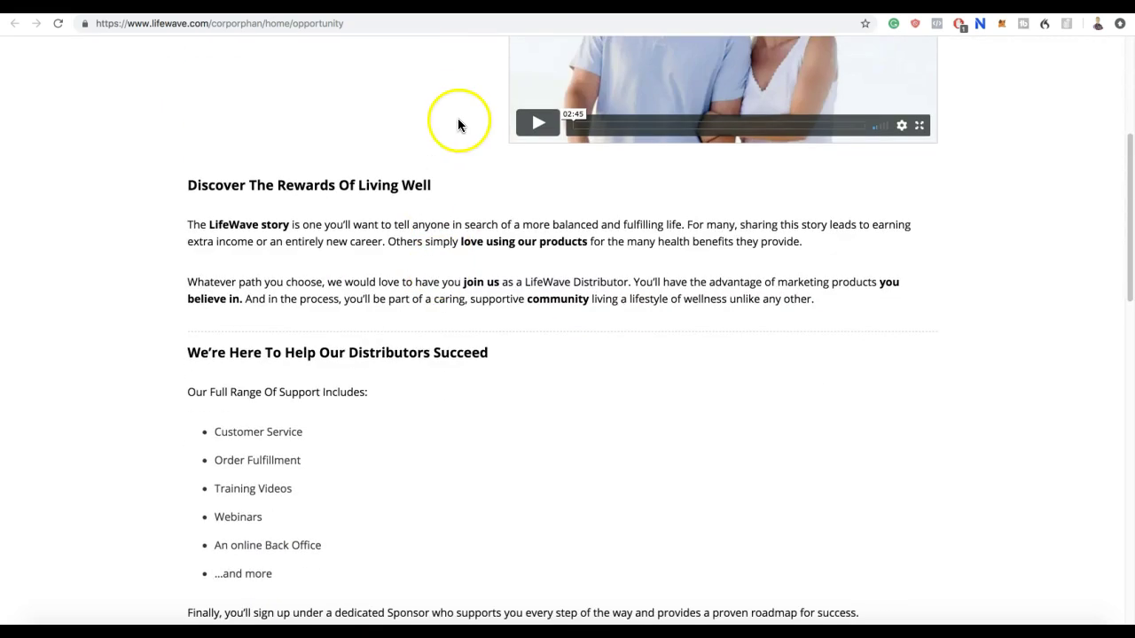
{"action": "scroll", "coordinate": [456, 165], "scroll_direction": "up", "scroll_amount": 4}
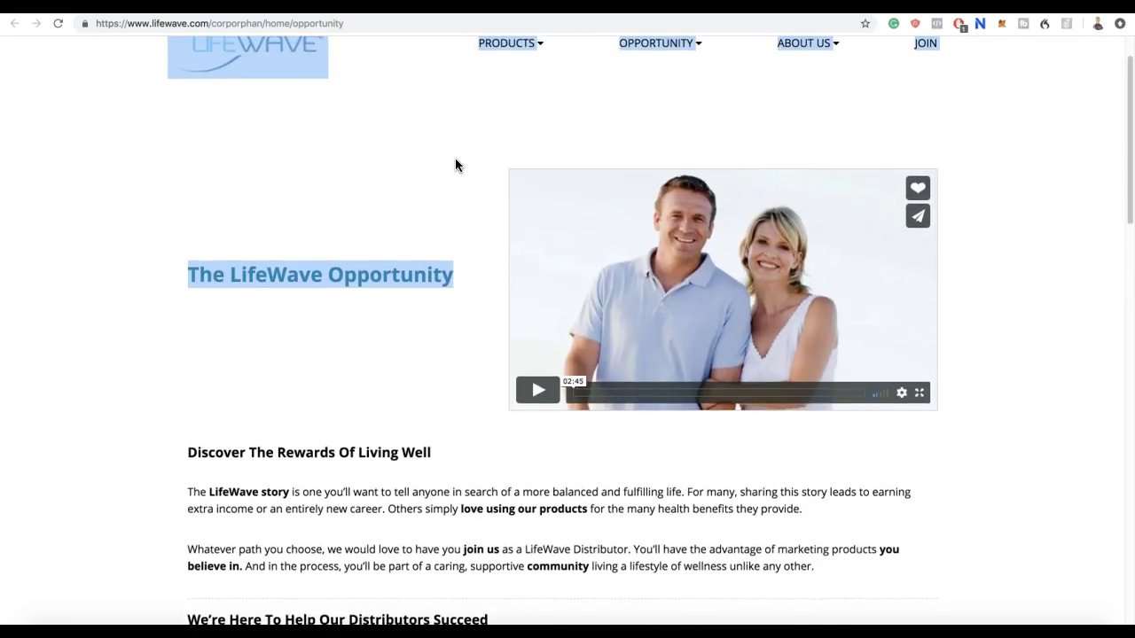
{"action": "scroll", "coordinate": [459, 195], "scroll_direction": "down", "scroll_amount": 1}
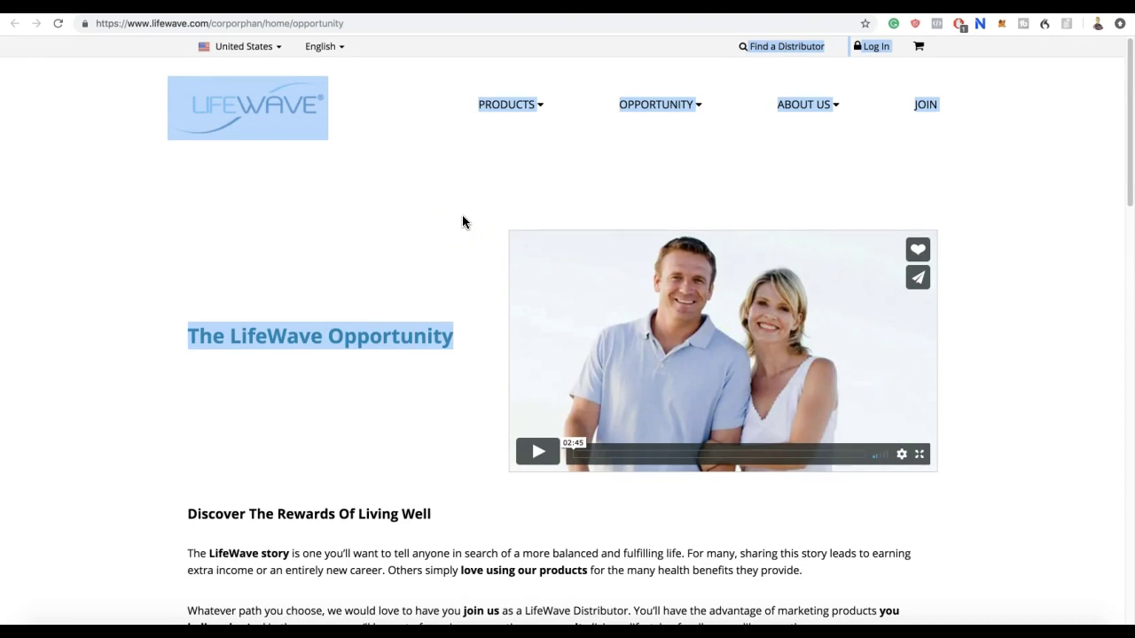
Return to the Your Online Revenue site from the LifeWave Opportunity page.
{"action": "left_click", "coordinate": [520, 114]}
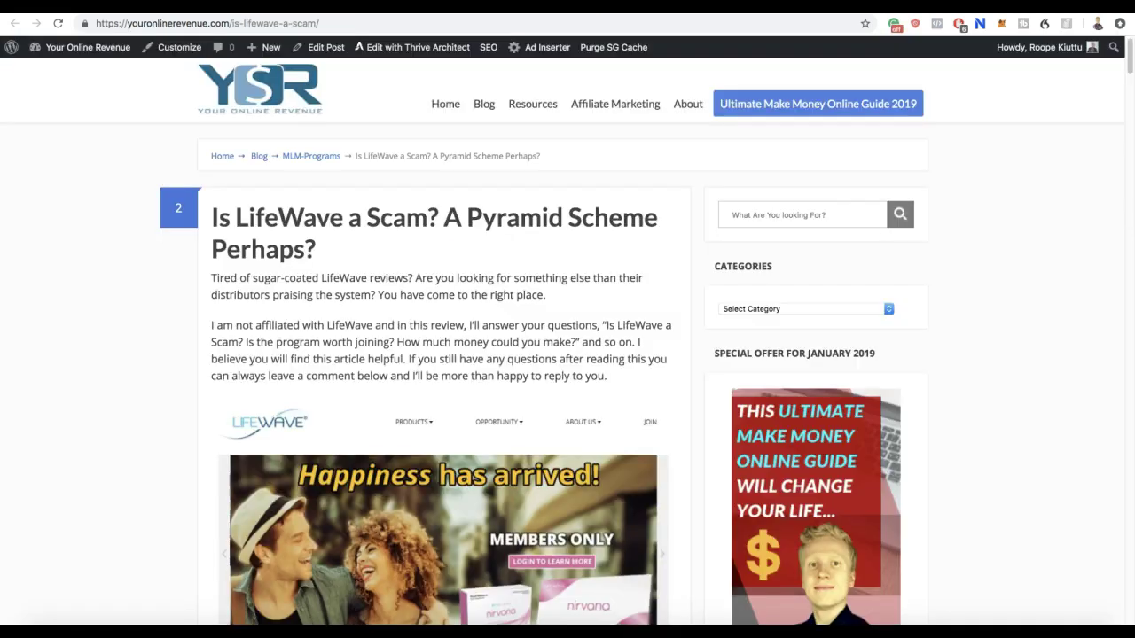